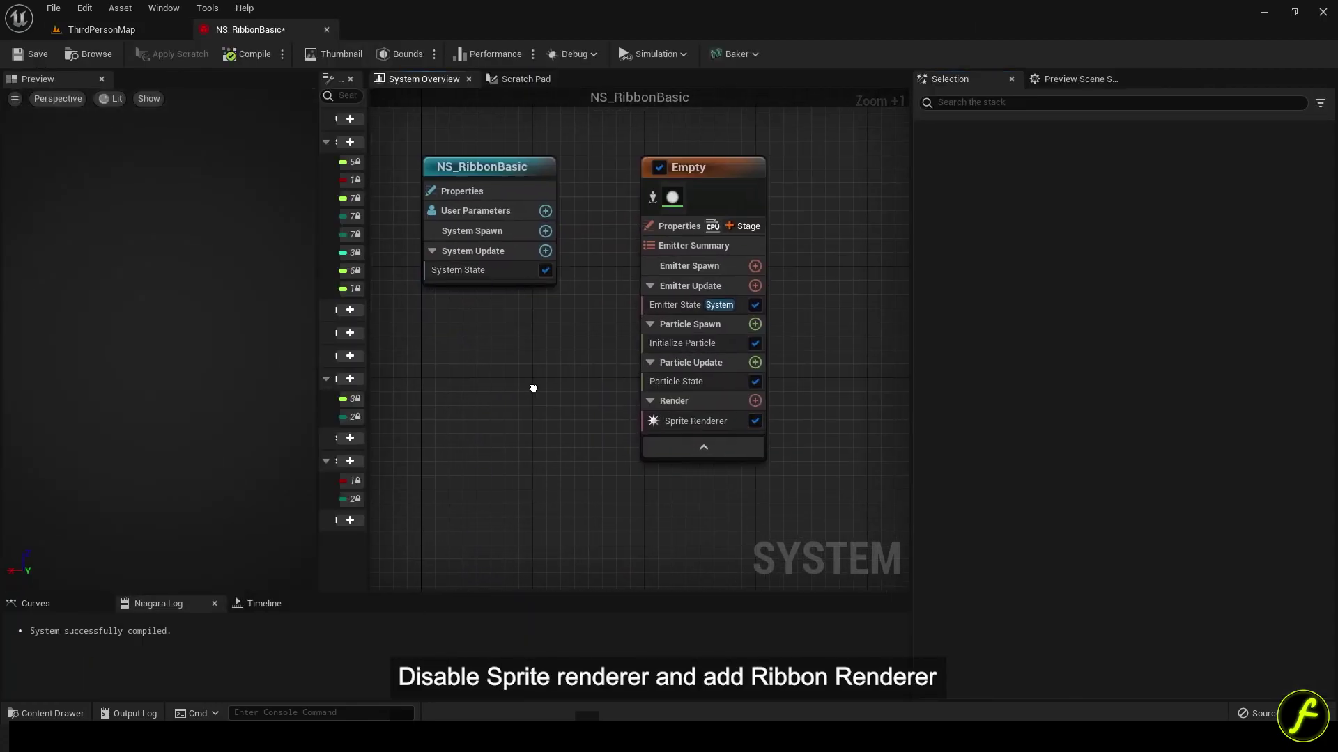
Step: Add a Ribbon Renderer to the emitter and disable the Sprite Renderer
left_click(740, 395)
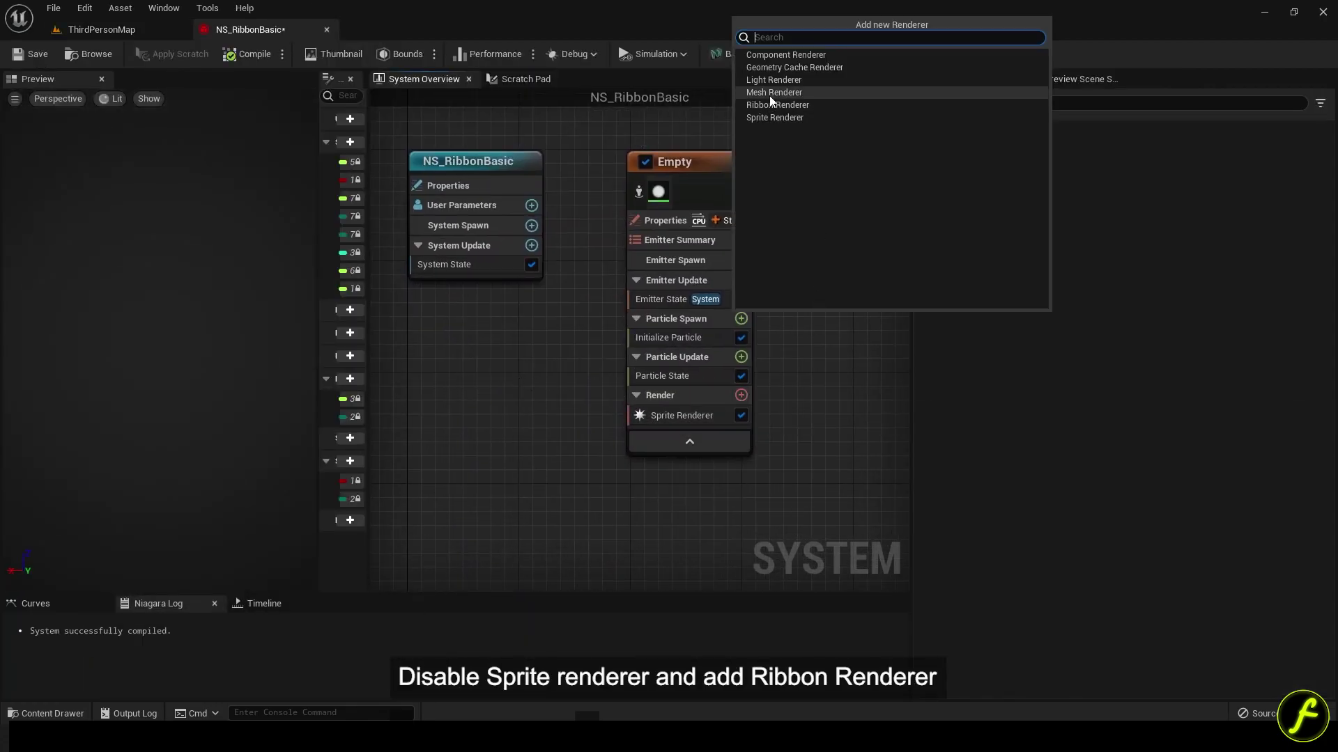
left_click(779, 101)
left_click(741, 415)
left_click(709, 436)
Step: Show plugin content in the material picker and assign DefaultRibbonMaterial to the ribbon
left_click(1111, 200)
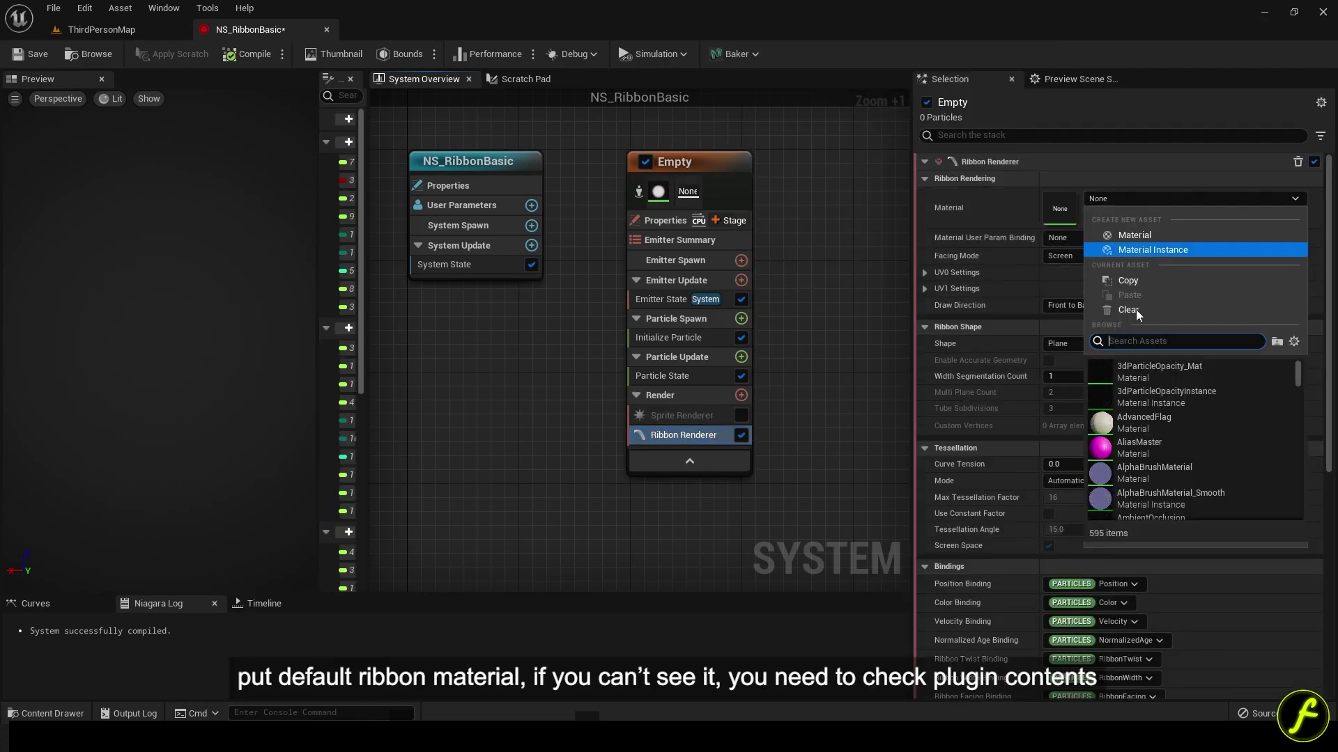
type("ribbon")
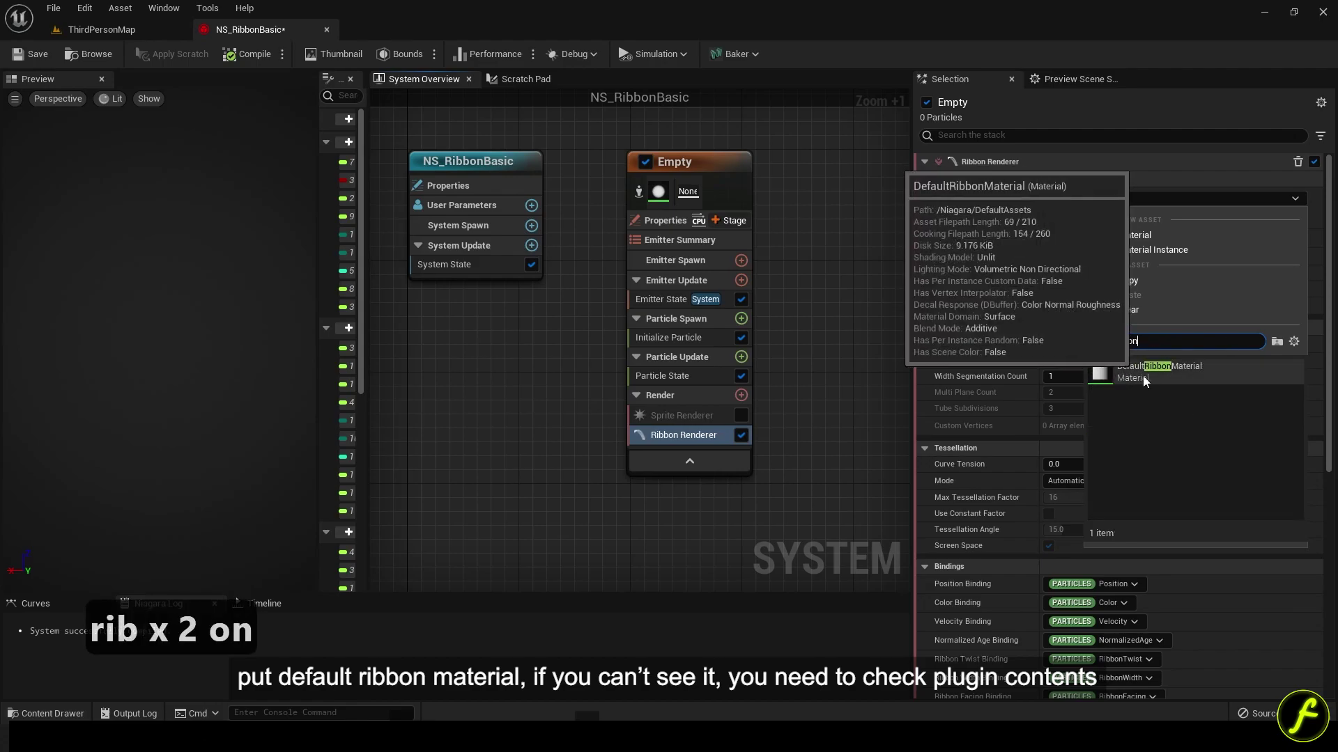
left_click(1297, 345)
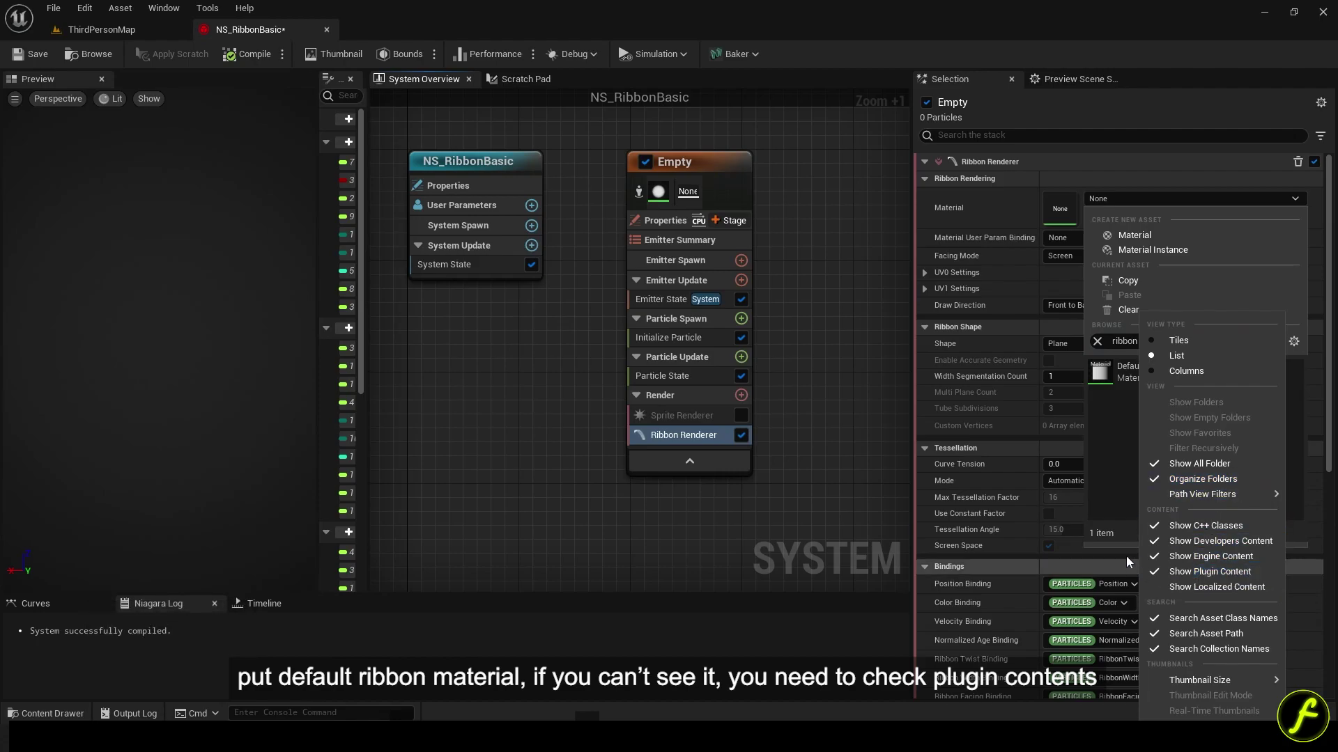
left_click(1296, 341)
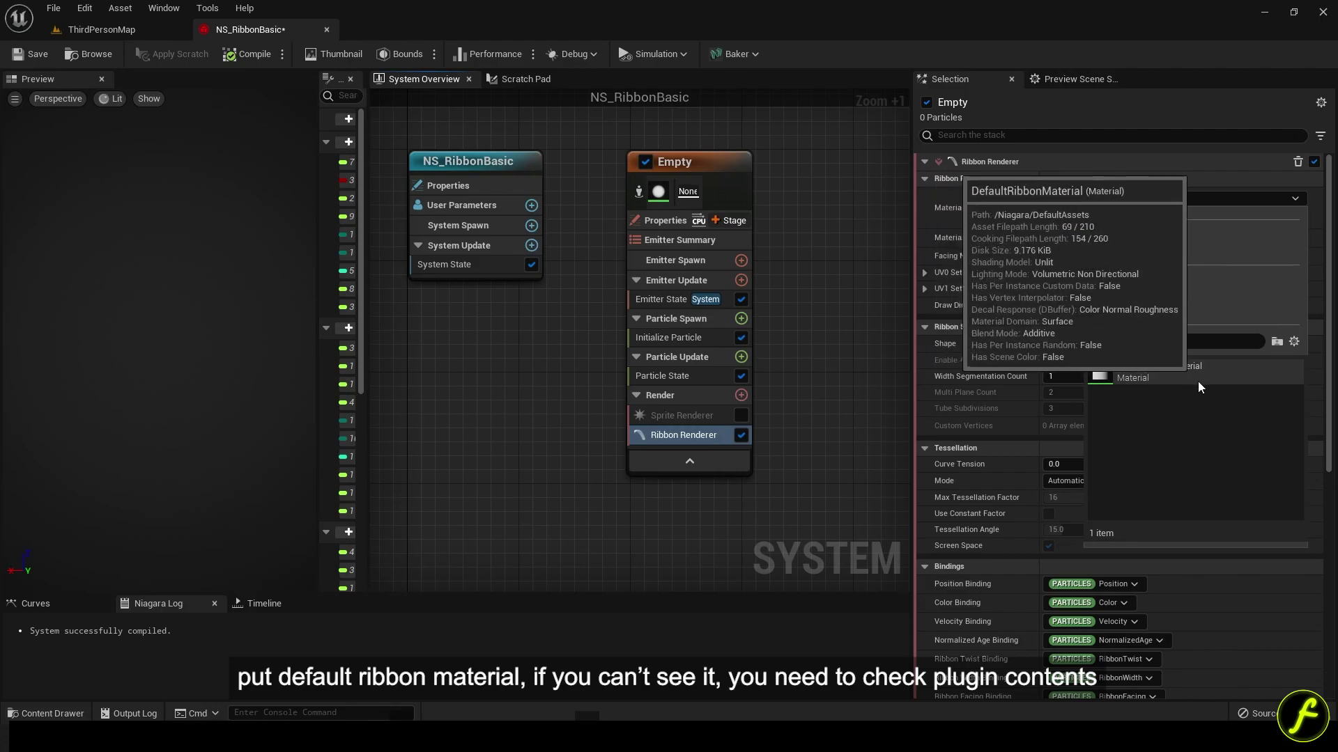
left_click(1213, 376)
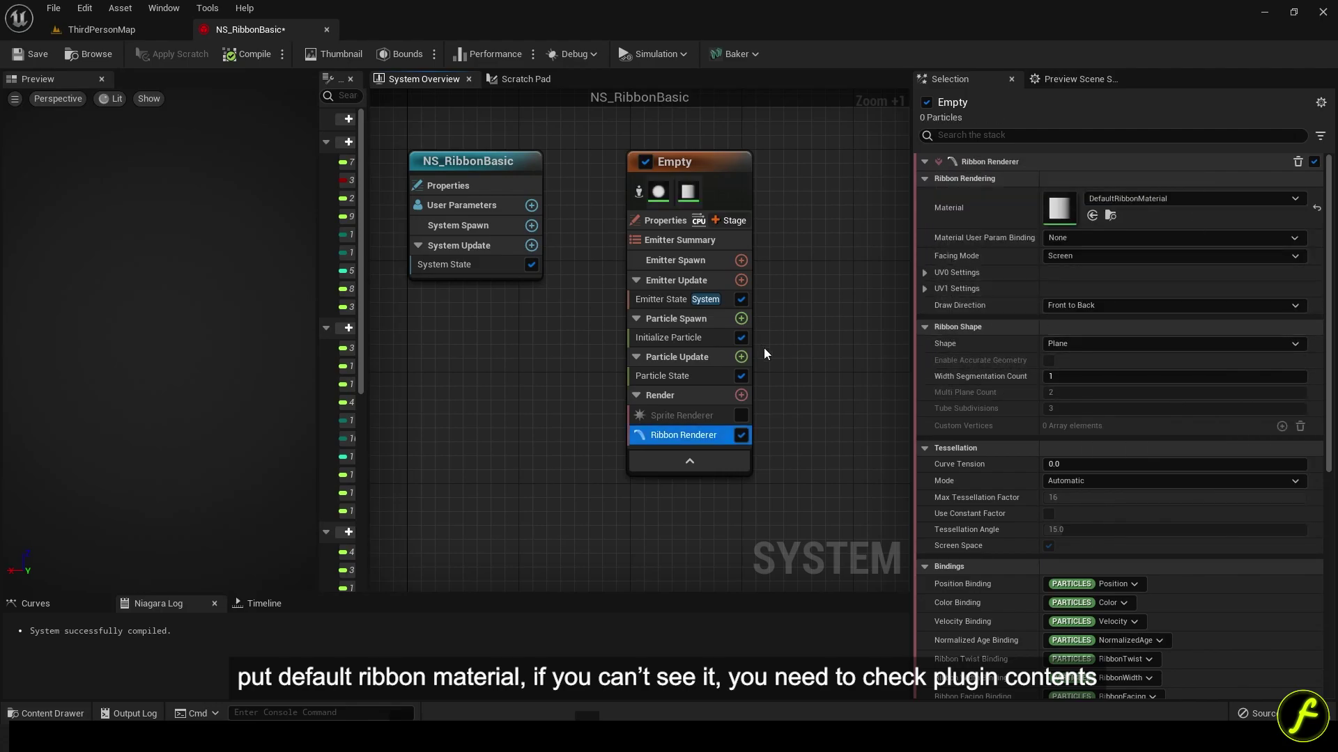
Step: Add a Spawn Rate module to Emitter Update with SpawnRate 60
left_click(742, 281)
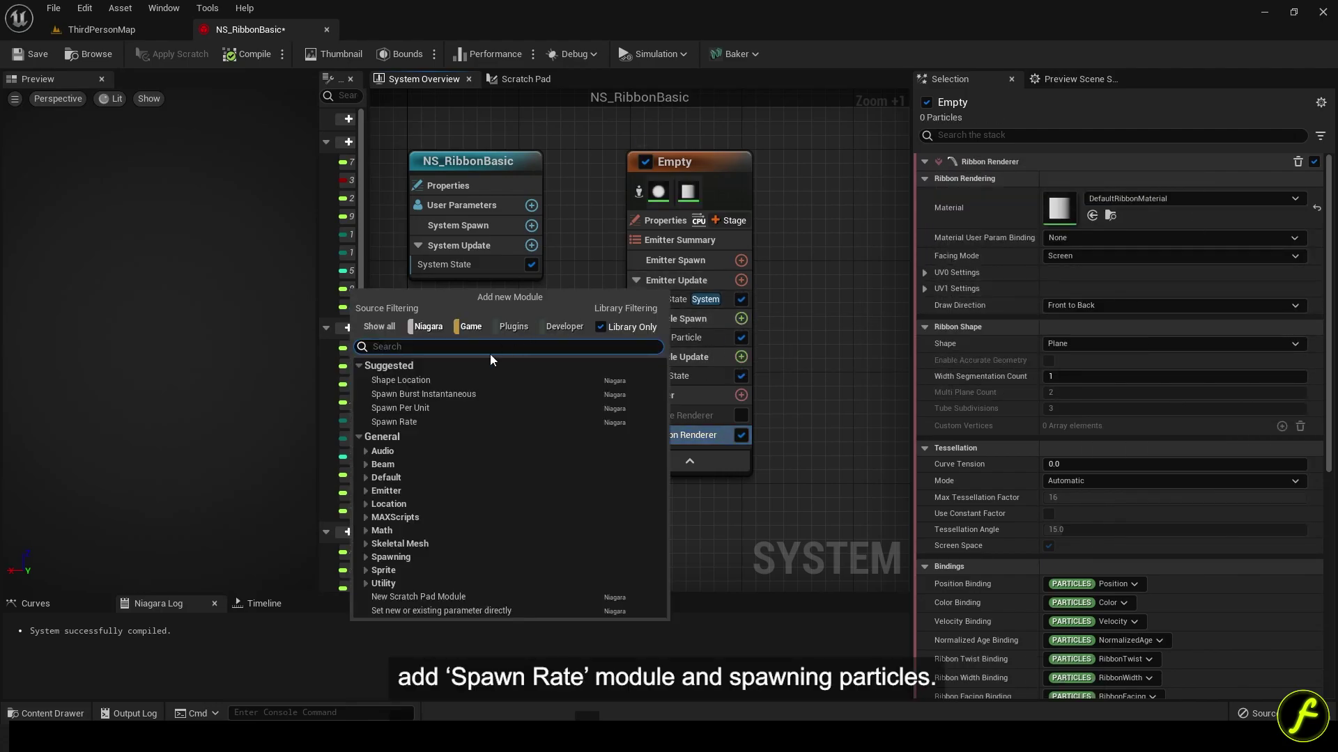
left_click(436, 422)
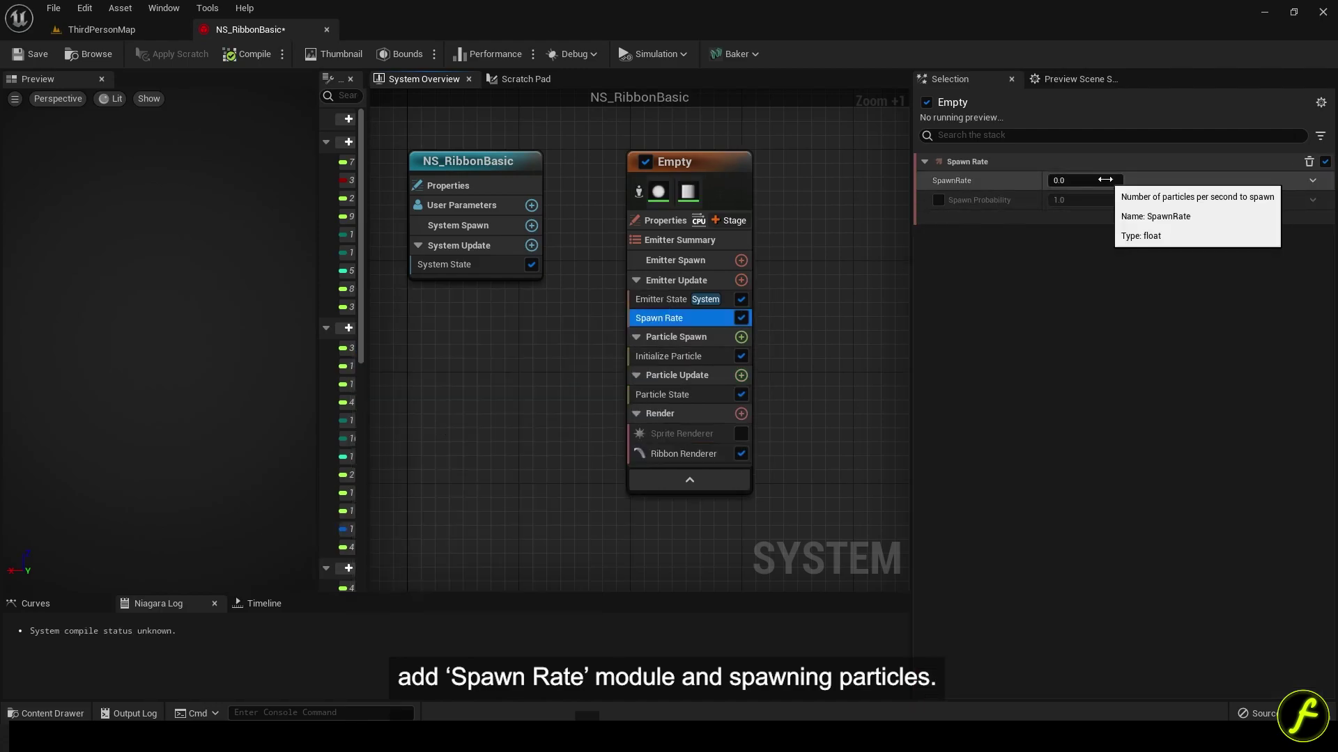
left_click(1085, 181)
type("60")
key("Return")
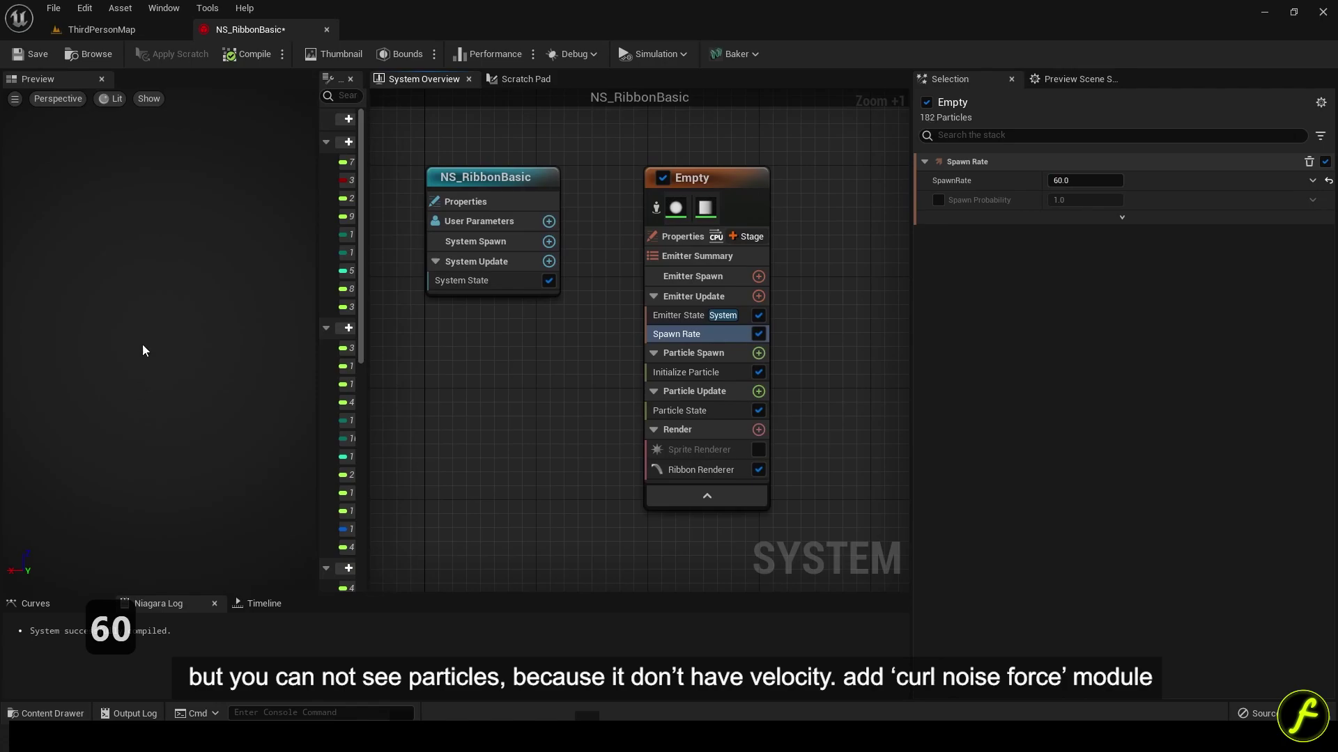
left_click(759, 392)
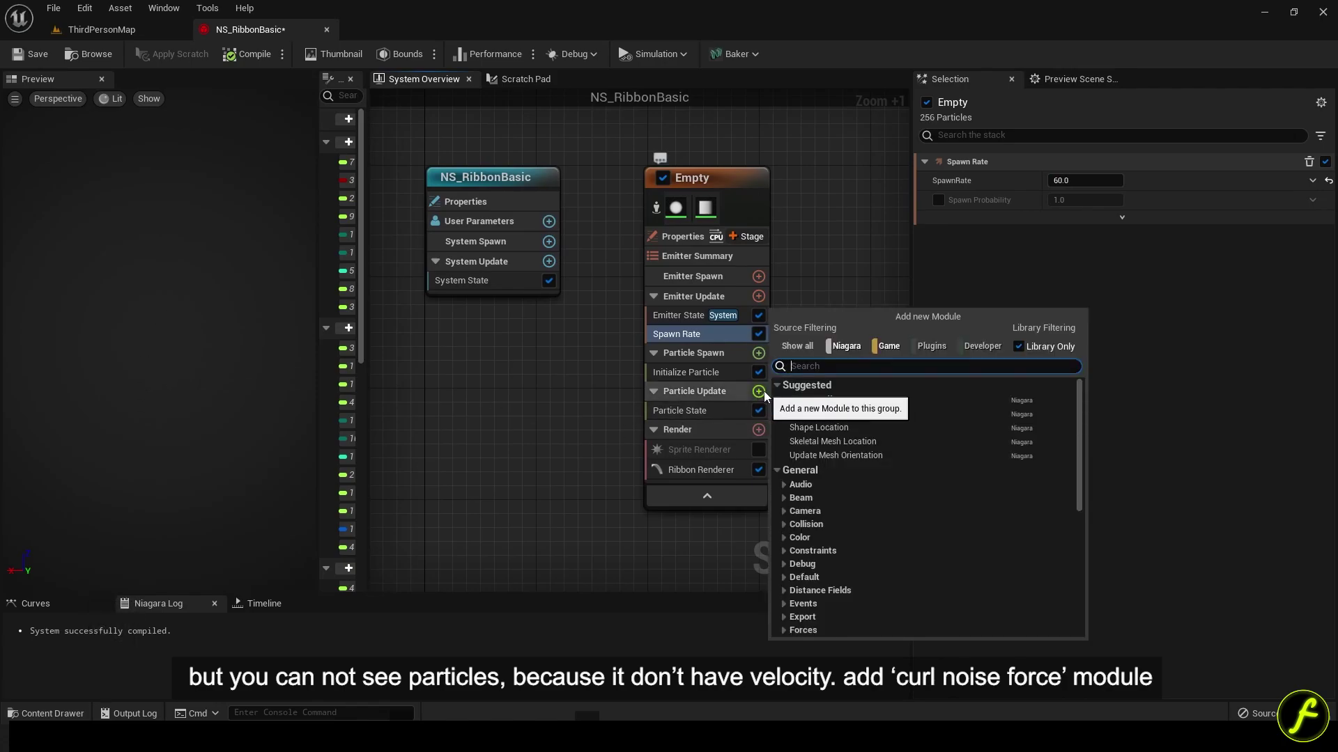
Step: Add Curl Noise Force to Particle Update, plus the missing Solve Forces and Velocity module
type("cur")
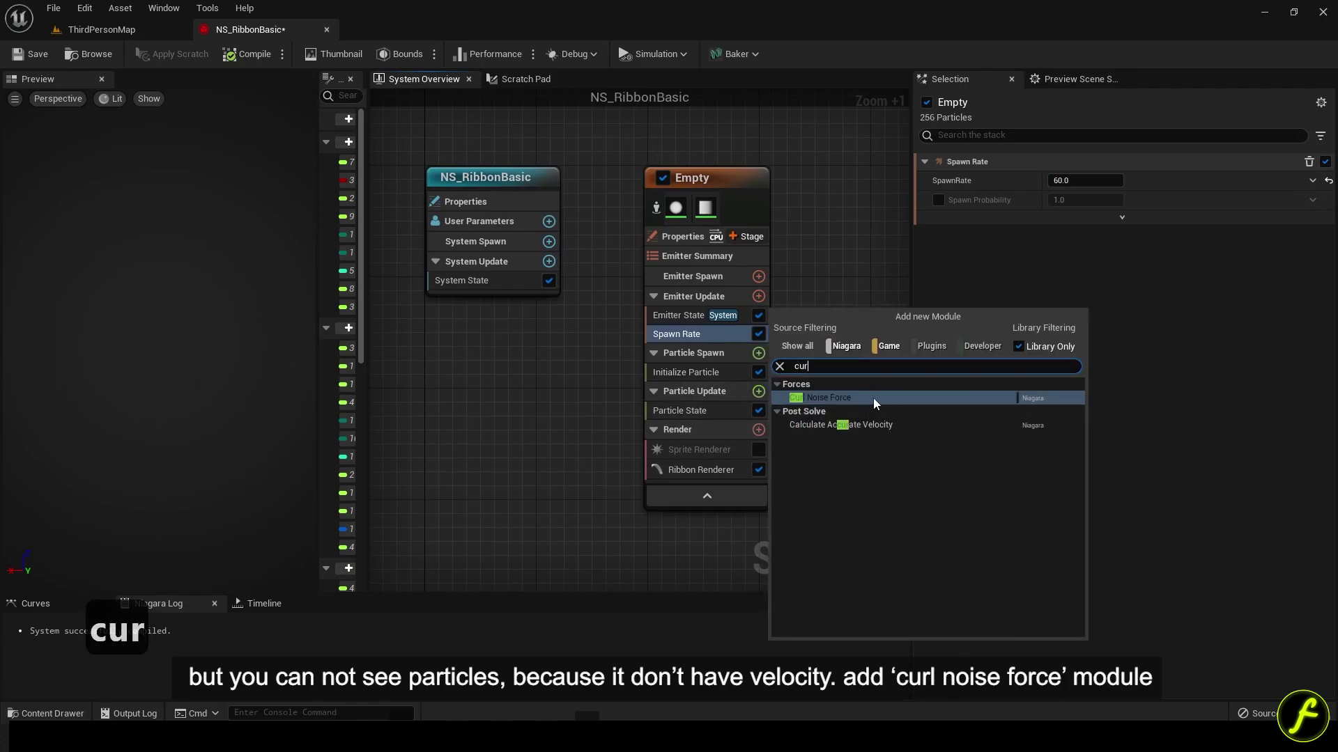
left_click(872, 398)
left_click(1292, 235)
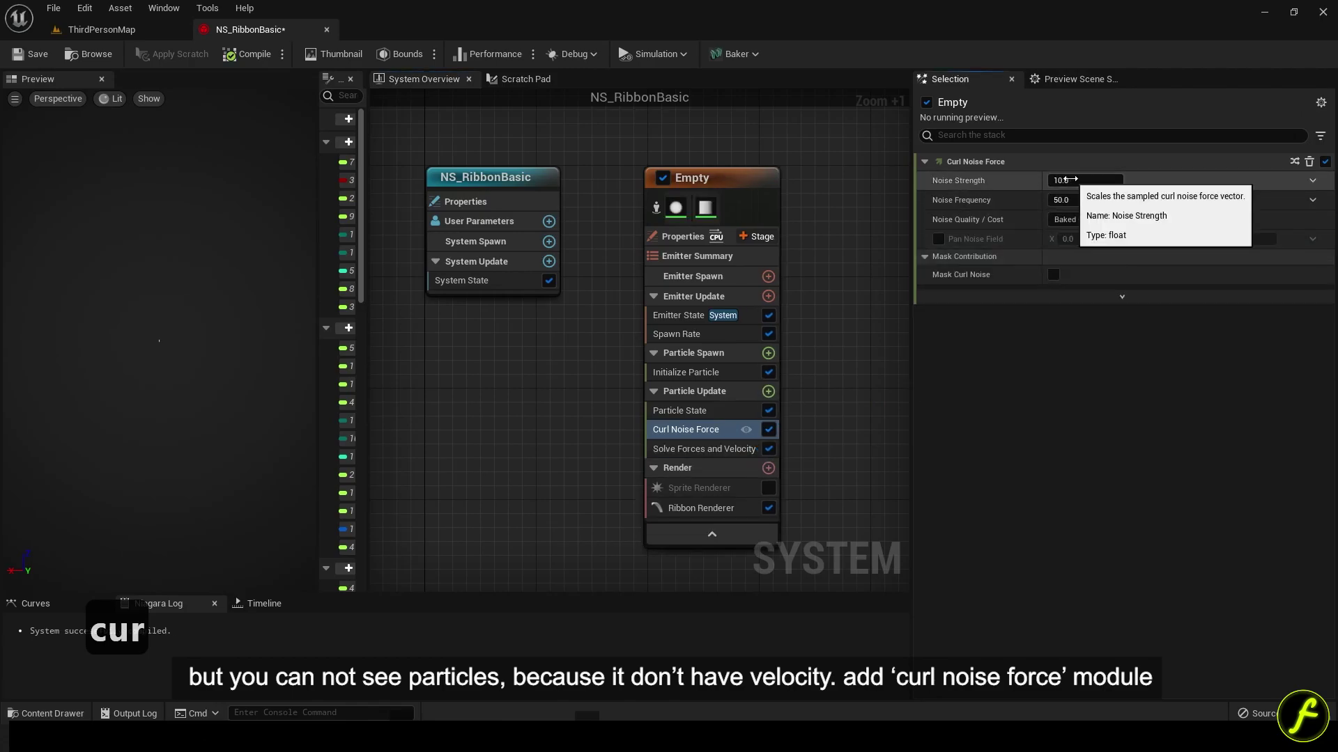
Step: Set curl noise strength 55, frequency 15 and Pan Noise Field X 1.0
left_click(1069, 180)
type("55")
left_click(1073, 200)
type("15")
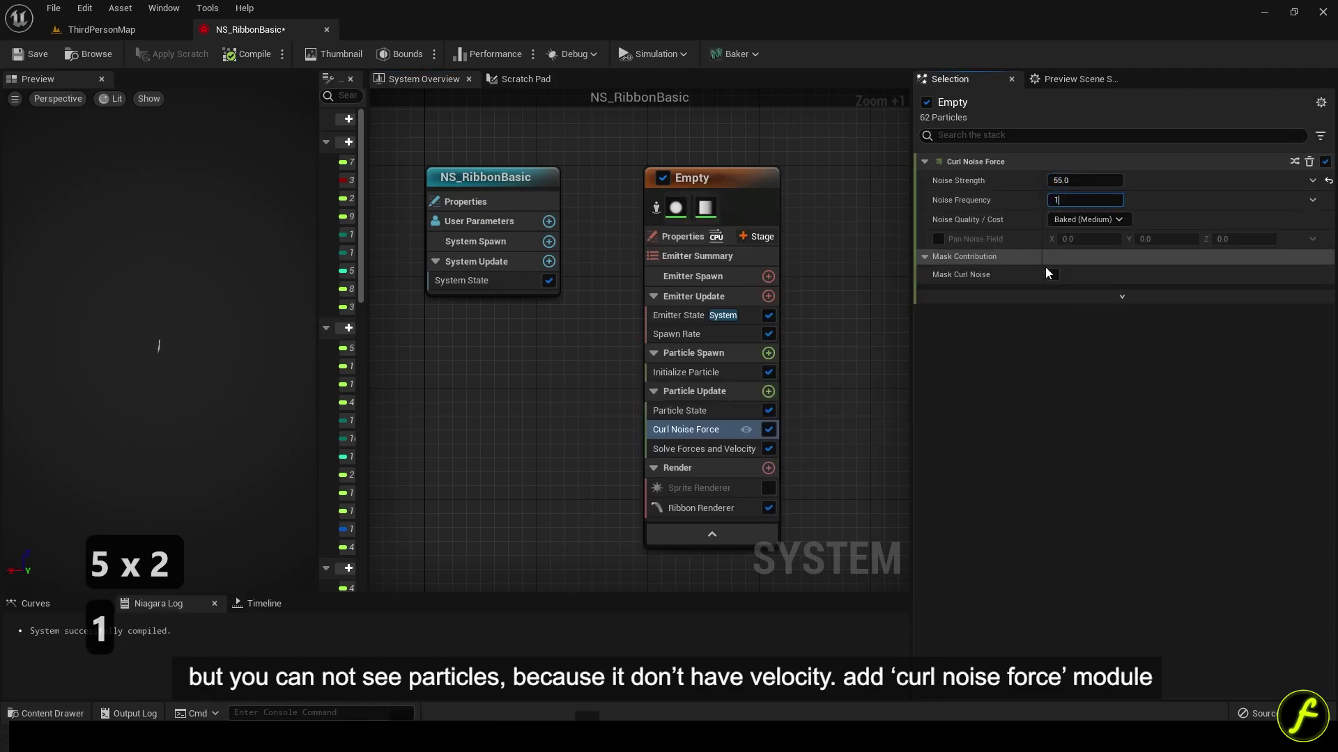
type("1")
key("Return")
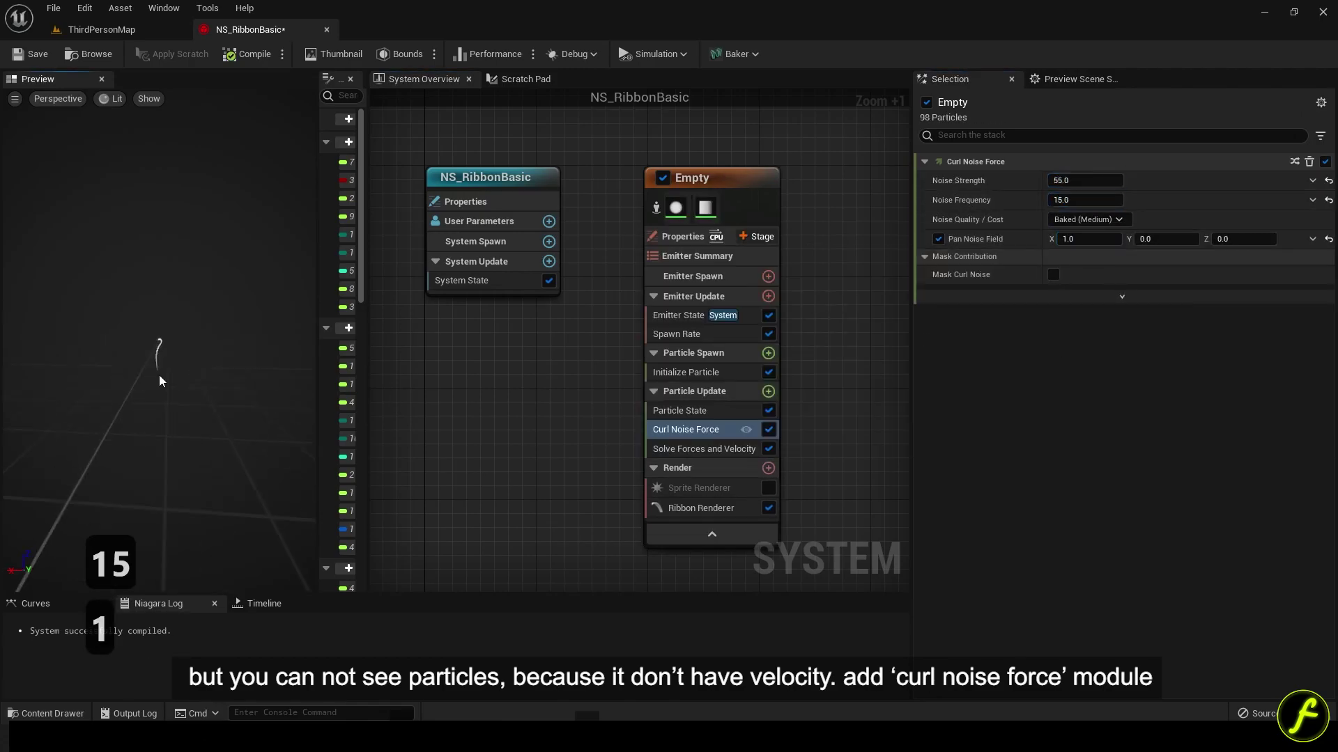
left_click_drag(161, 390, 209, 390)
mouse_move(520, 407)
right_mouse_down()
mouse_move(496, 353)
mouse_move(514, 394)
right_mouse_up()
left_click_drag(209, 384, 240, 432)
left_click(680, 359)
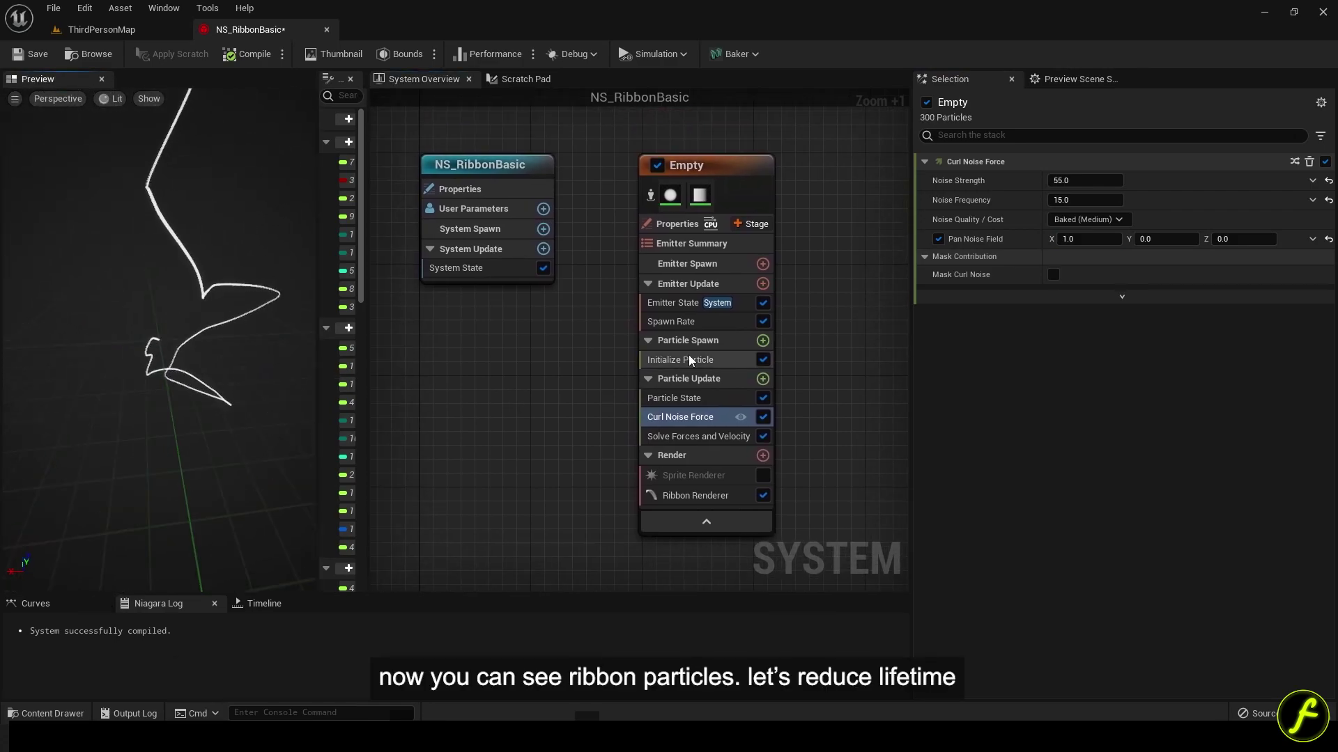
Step: Set the particle Lifetime to 3.0 in Initialize Particle
left_click(1090, 235)
type("3")
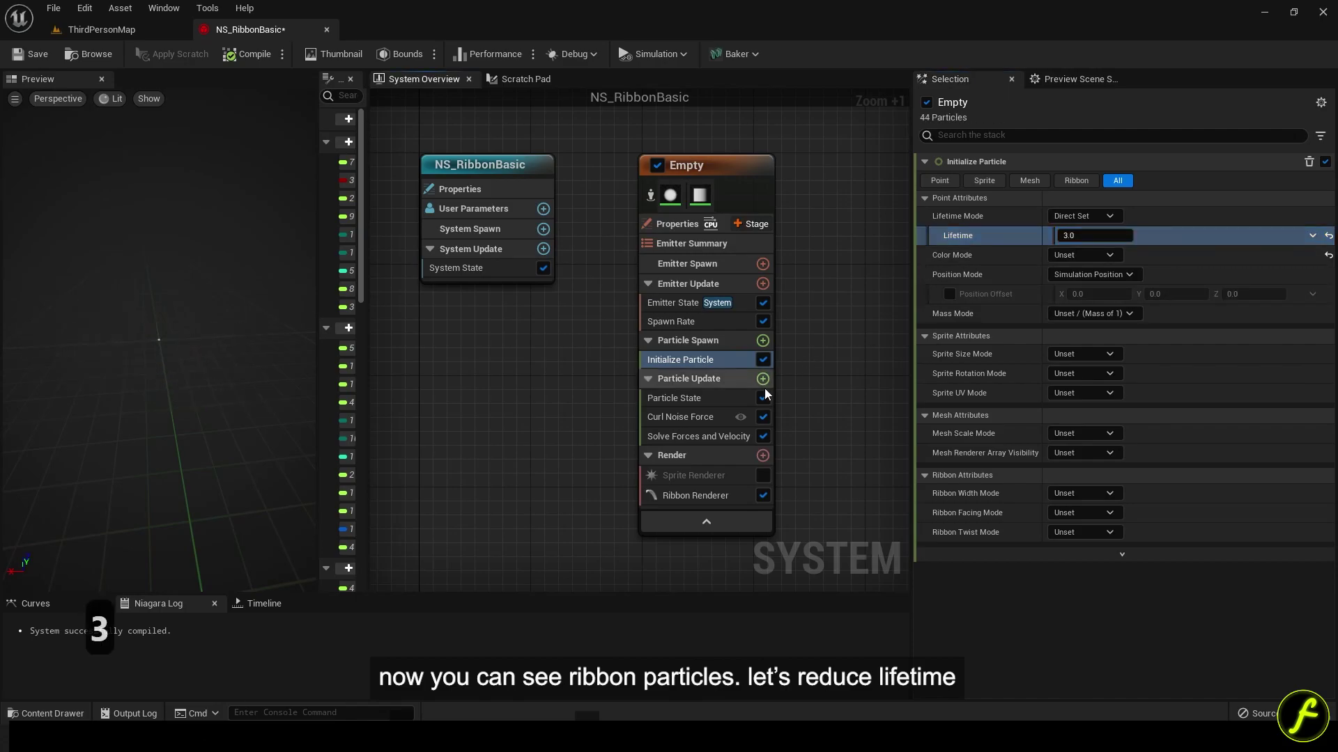
scroll(168, 409, "up", 5)
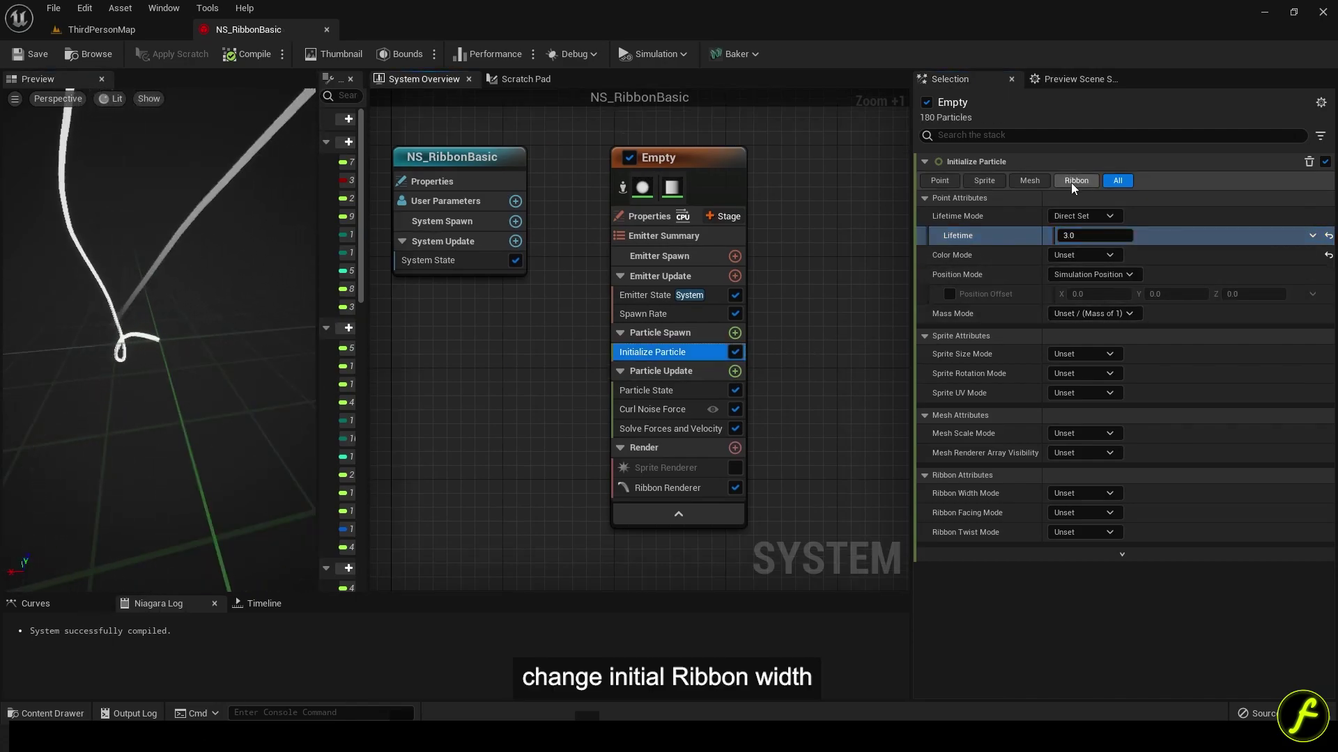
Step: Set Ribbon Width Mode to Direct Set with a Ribbon Width of 10
left_click(1073, 181)
left_click(1077, 217)
left_click(1076, 252)
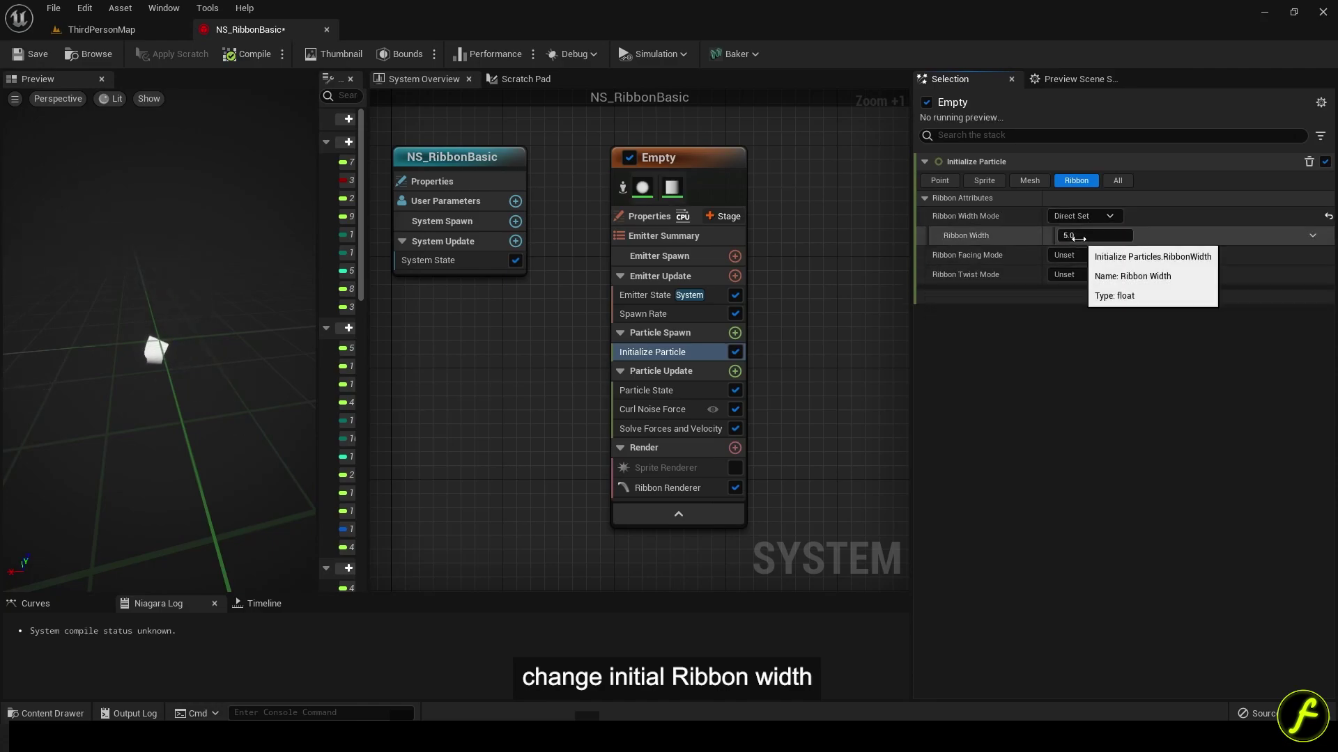
left_click(1078, 235)
type("10")
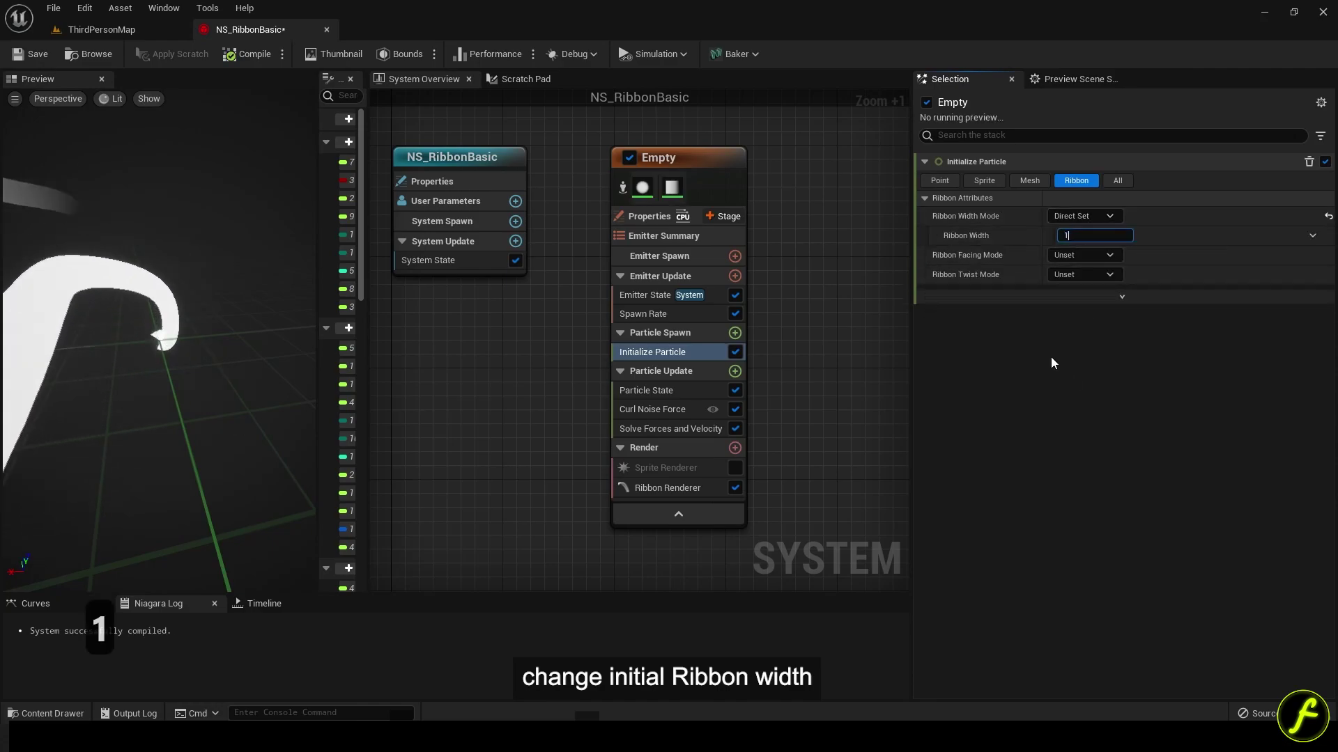
key("Return")
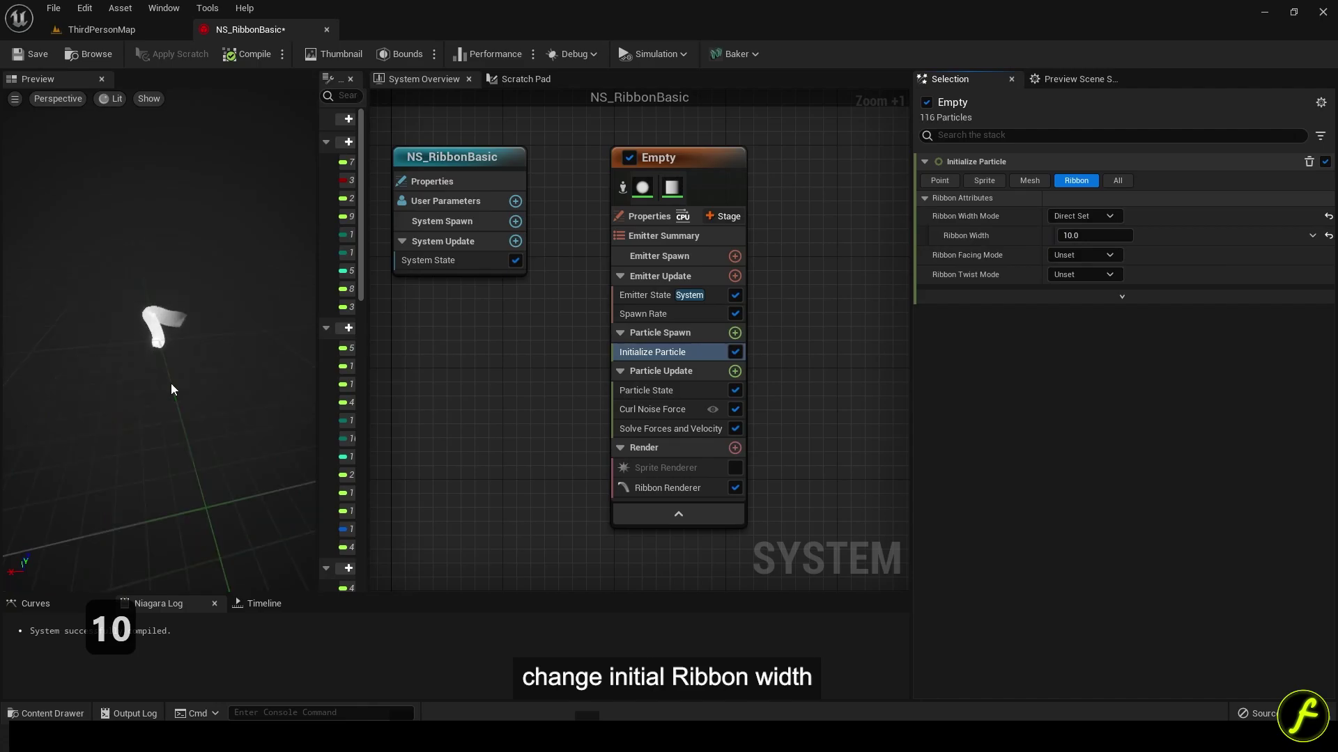
Step: Add a Scale Ribbon Width module to Particle Update
left_click(735, 372)
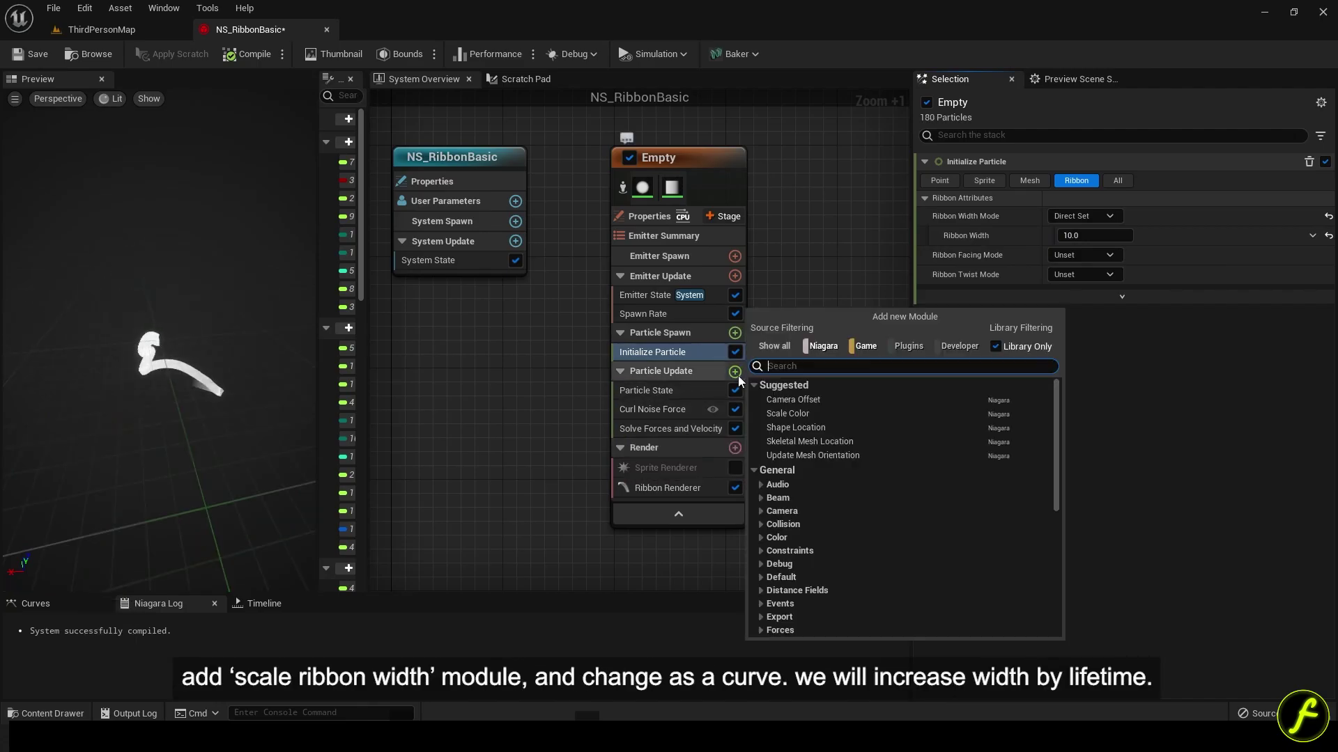
type("cu")
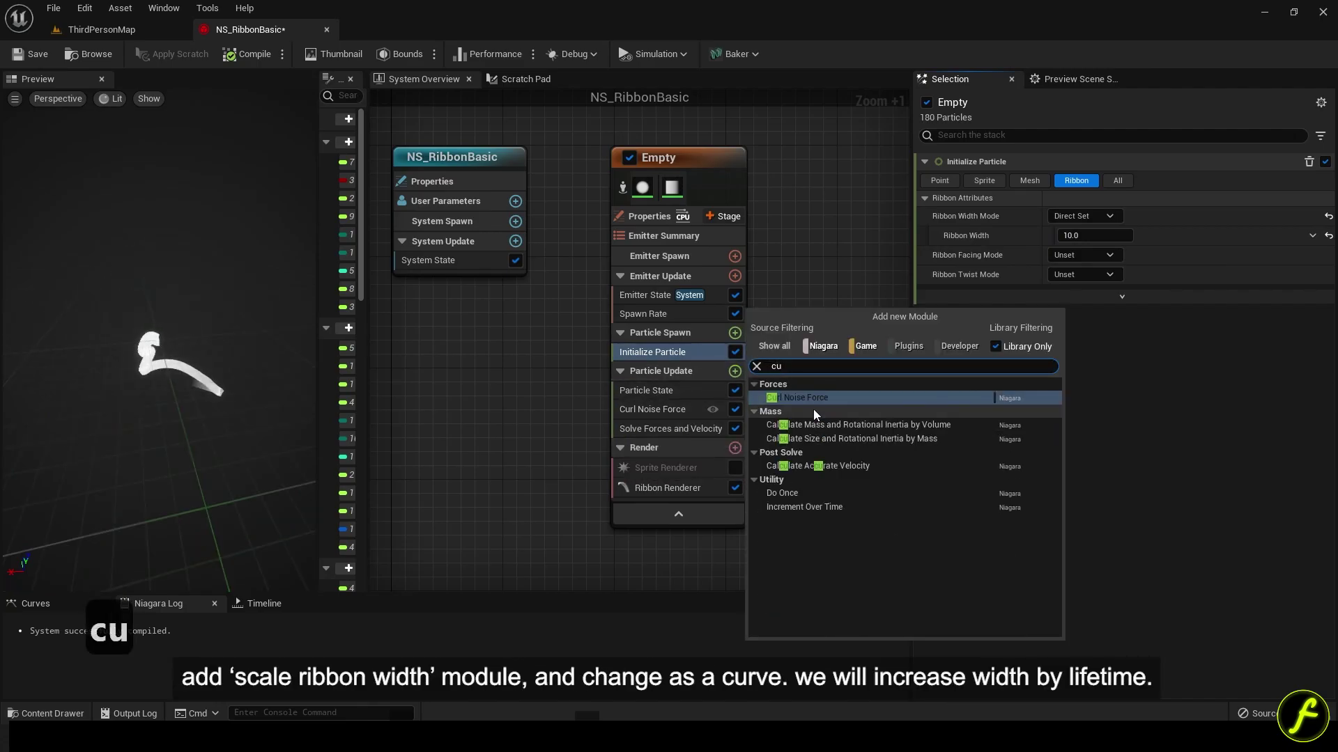
key("BackSpace")
key("BackSpace")
type("ribbon")
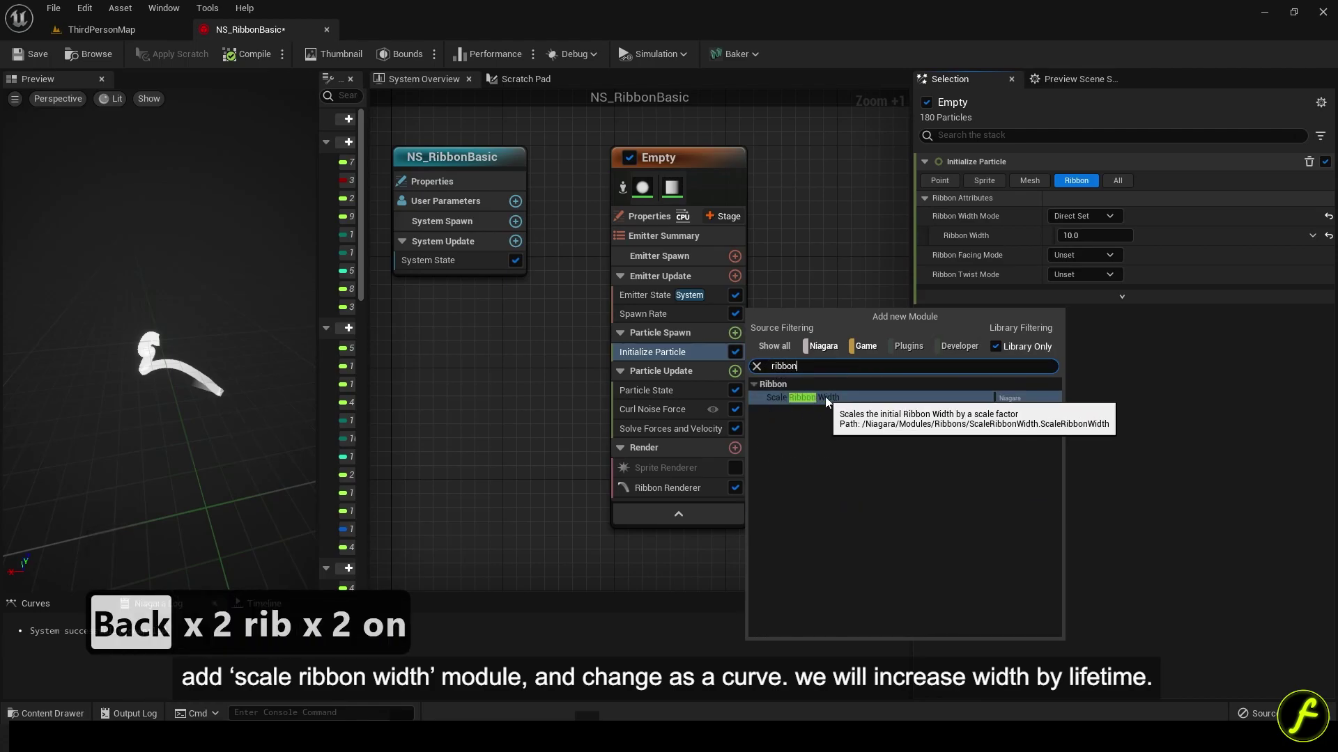
left_click(856, 398)
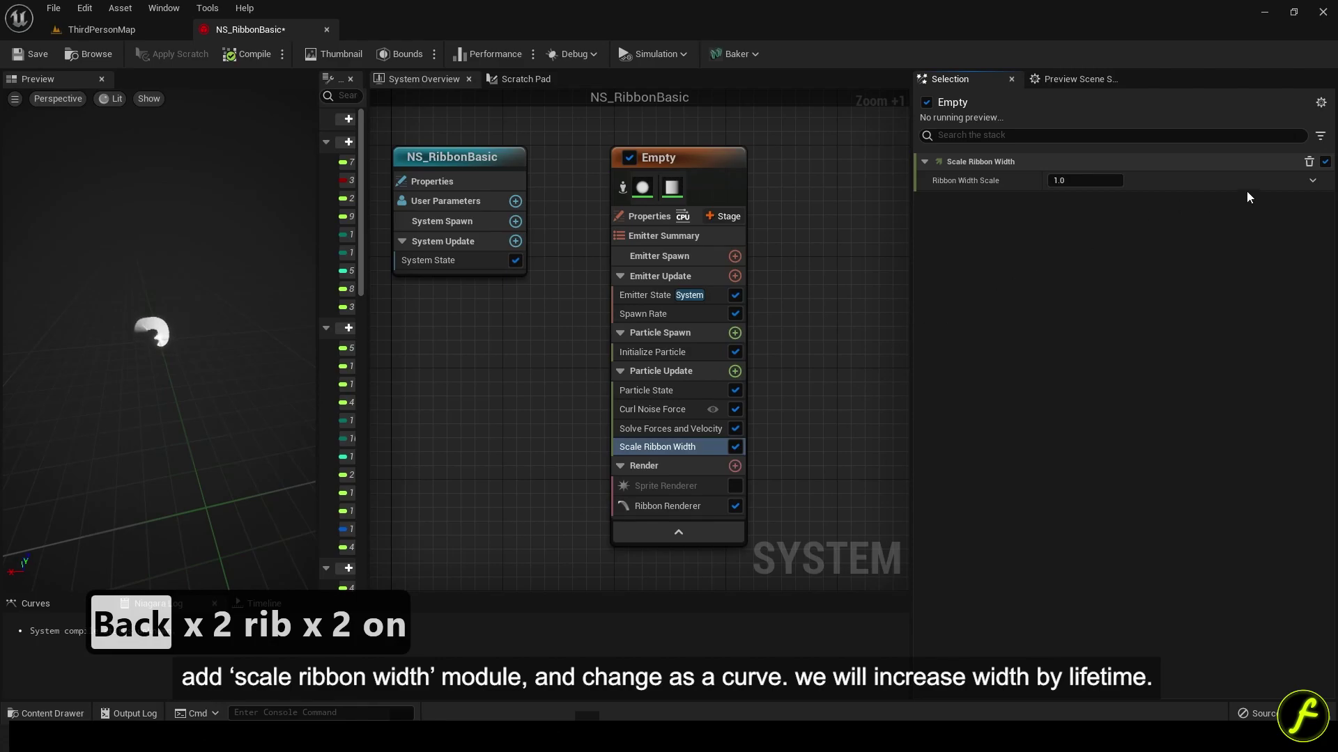
Step: Drive the width scale with a rising Float from Curve, end key raised to 1.575
left_click(1312, 180)
type("curve")
left_click(1111, 274)
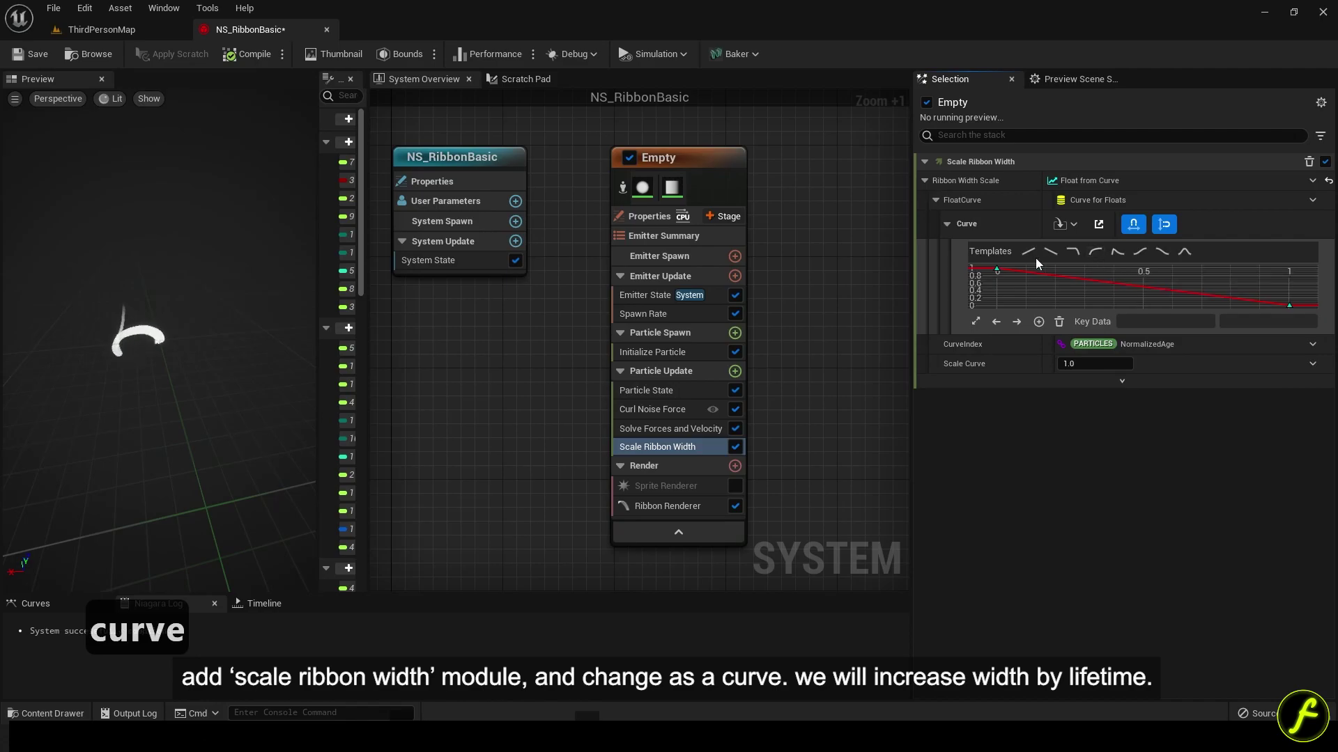
left_click(1137, 252)
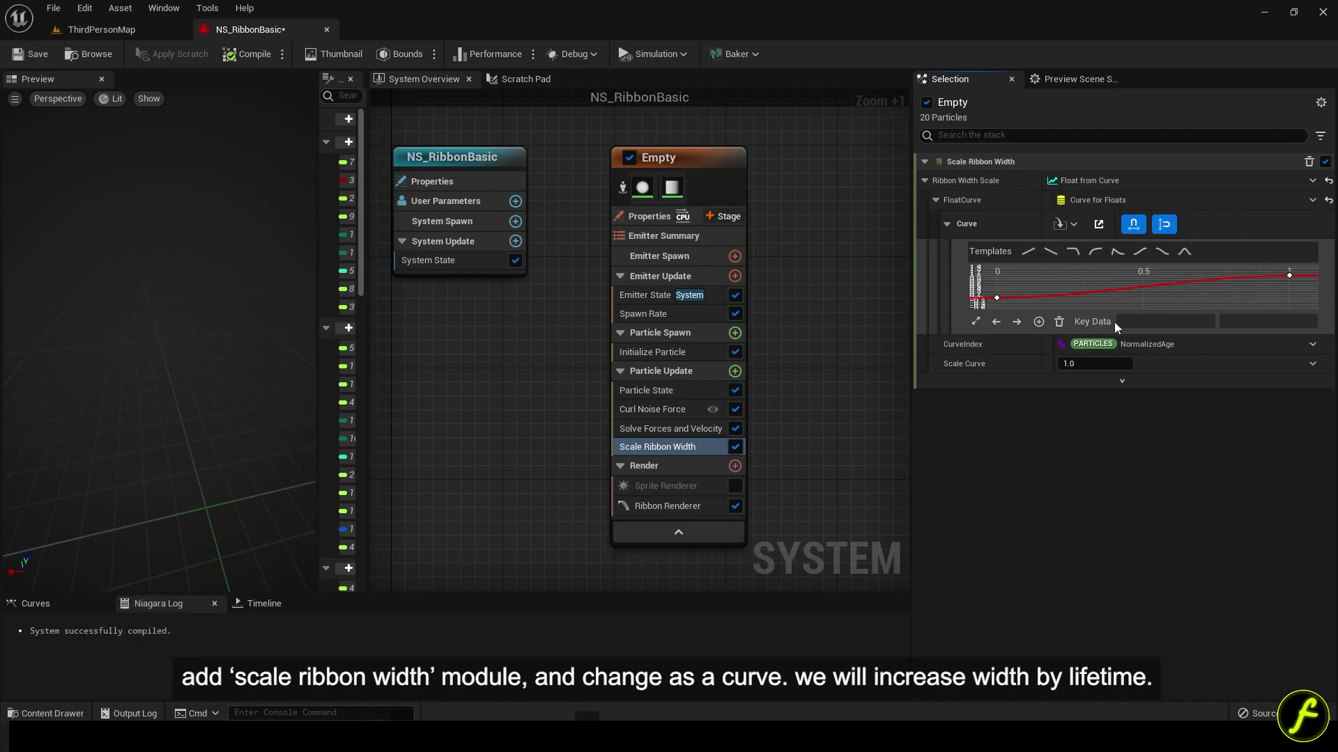
left_click(1289, 276)
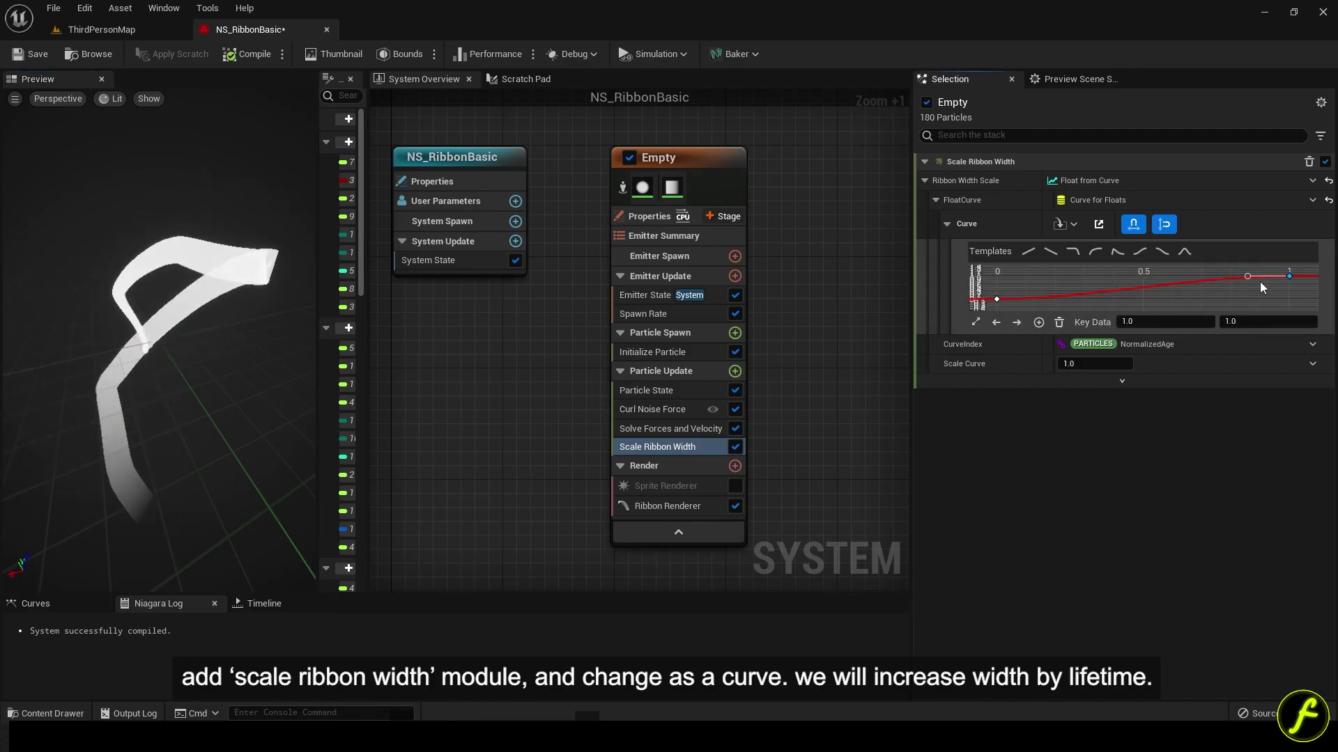
left_click_drag(1289, 272, 1286, 261)
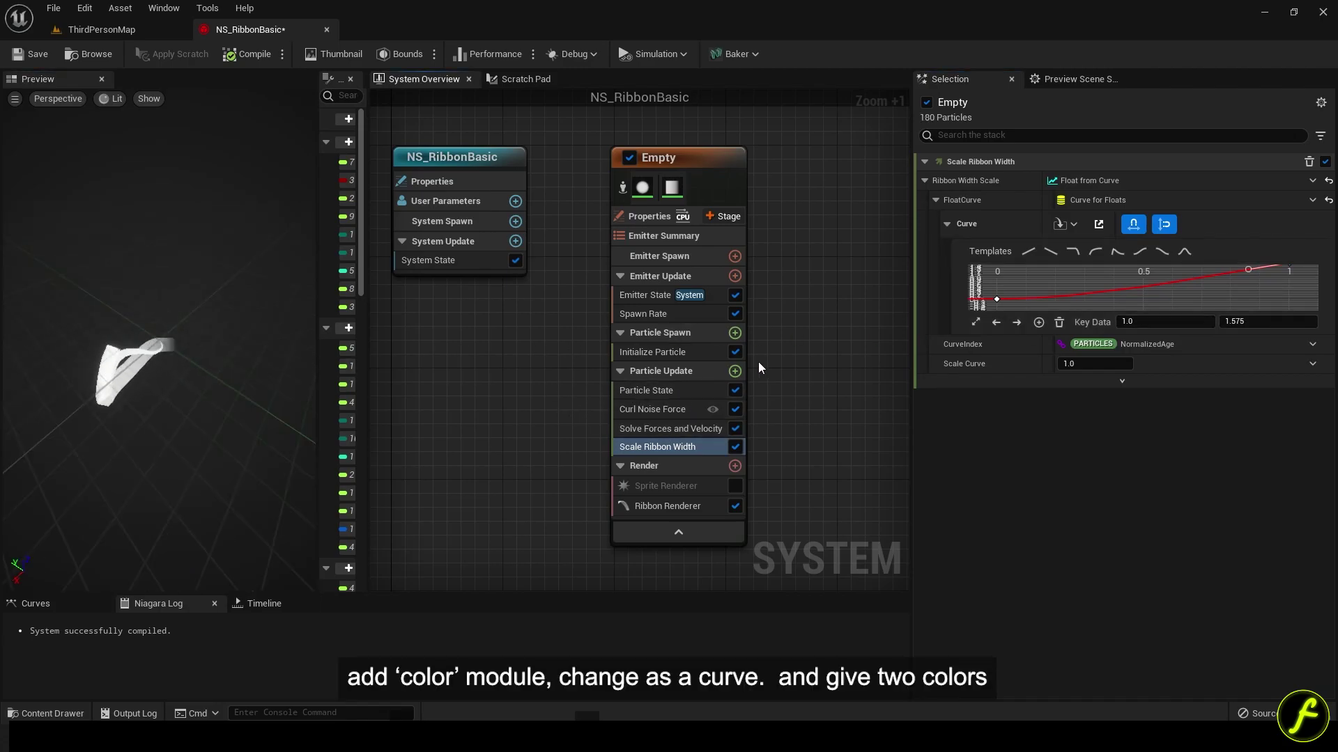
left_click(734, 370)
Step: Add a Color module to Particle Update
type("co")
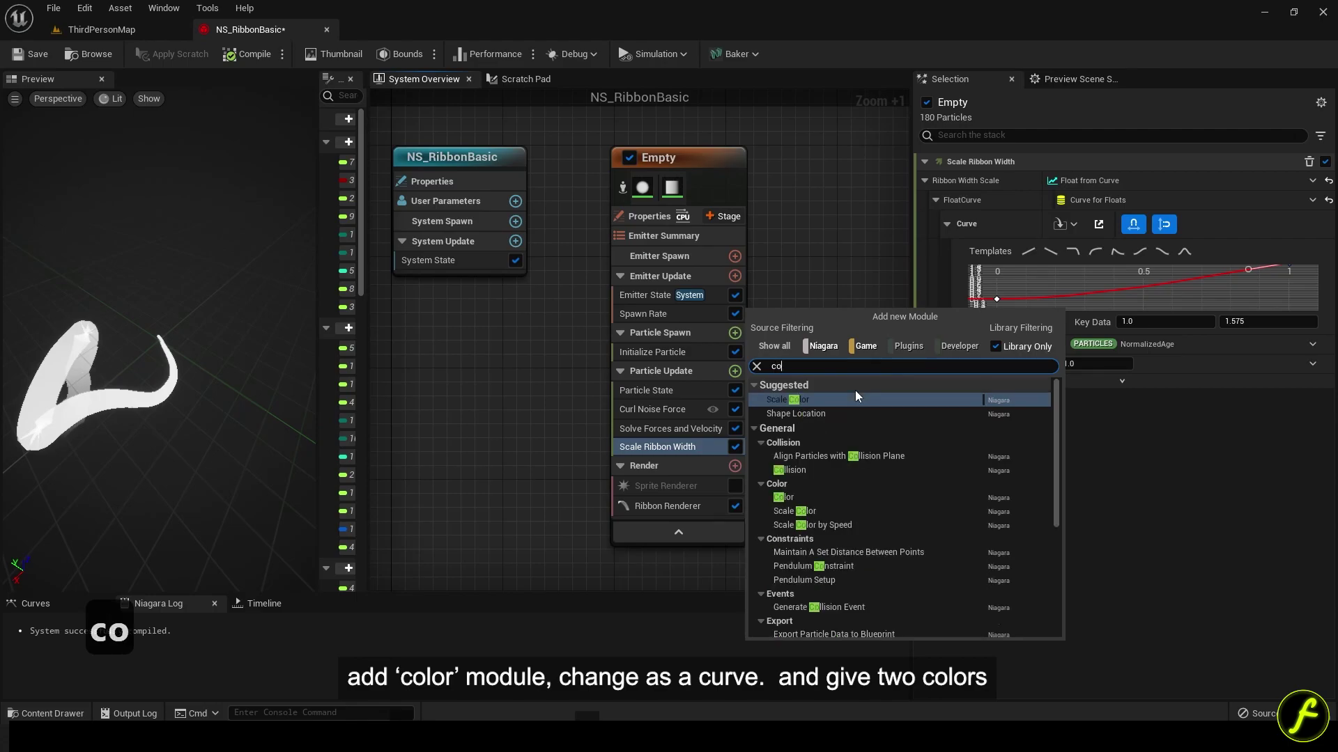
type("r")
key("BackSpace")
type("l")
key("Down")
key("Down")
key("Down")
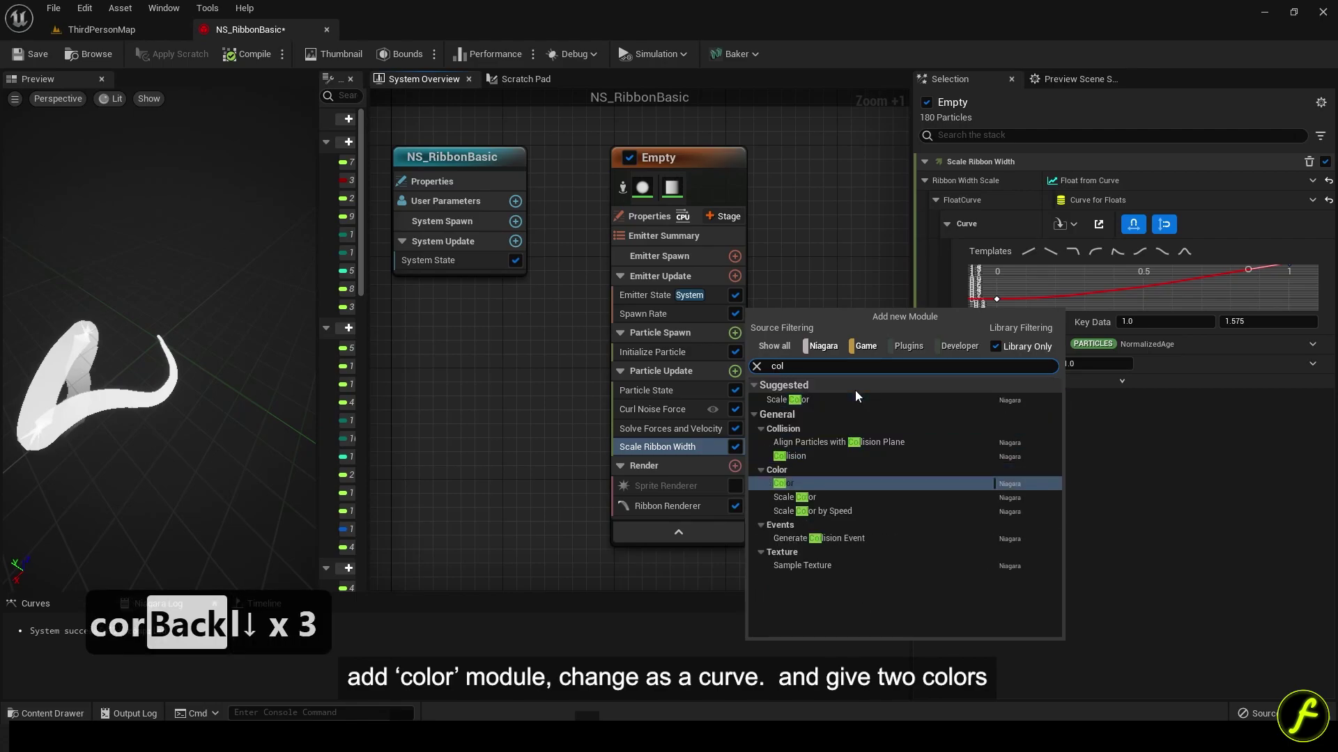
left_click(834, 484)
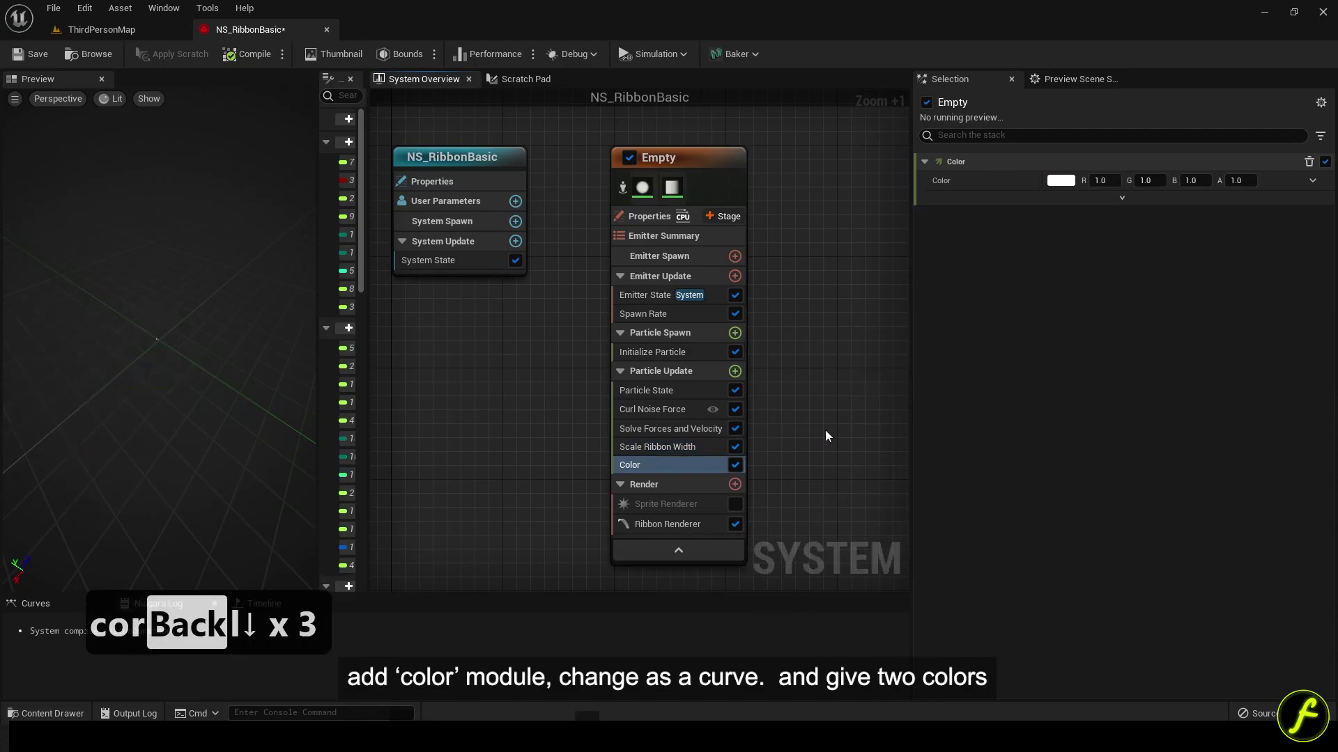
Step: Switch the Color input to Color from Curve
left_click(1313, 180)
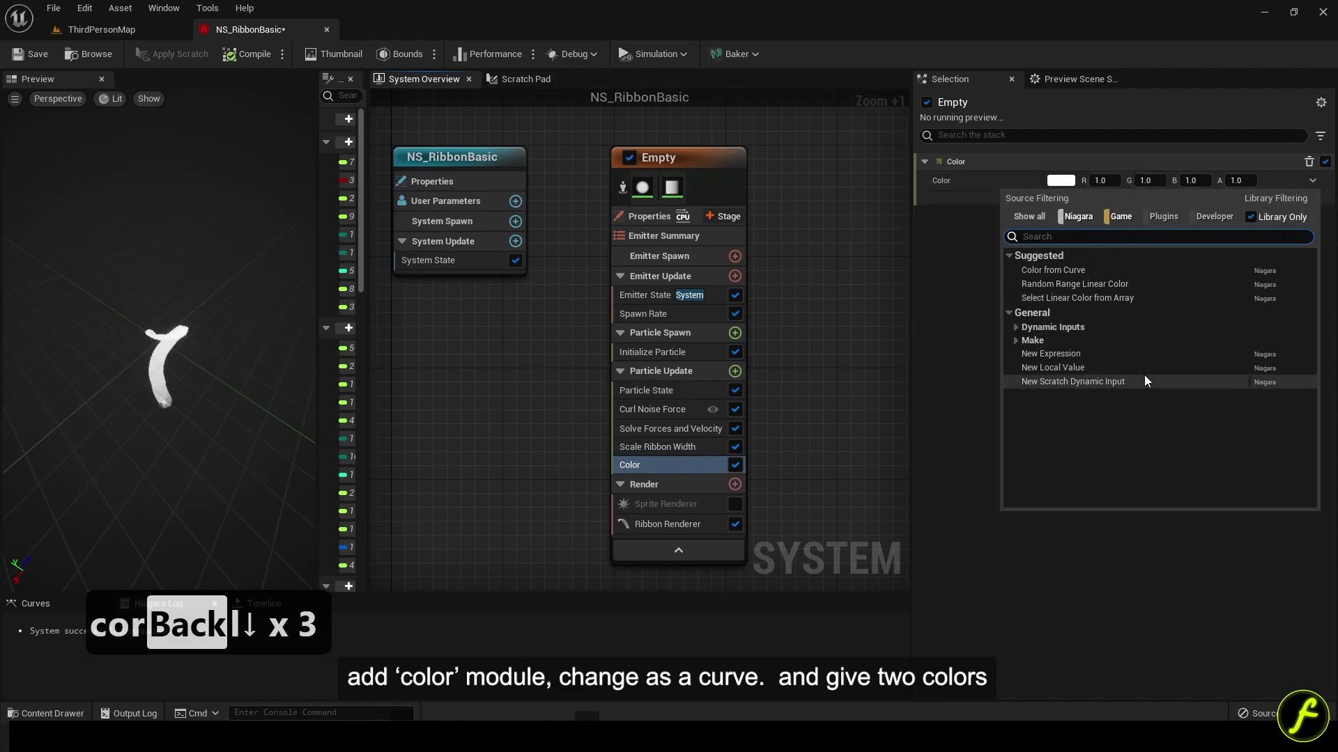
type("curve")
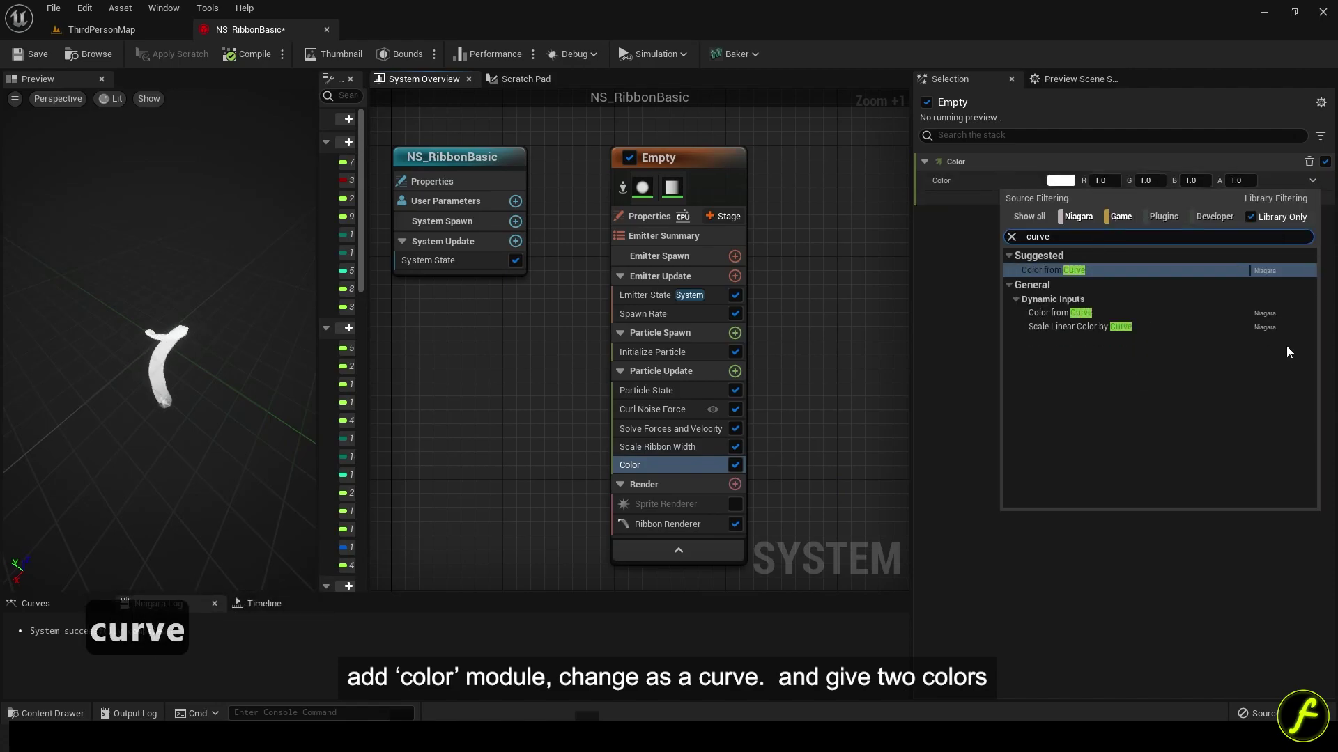
key("Return")
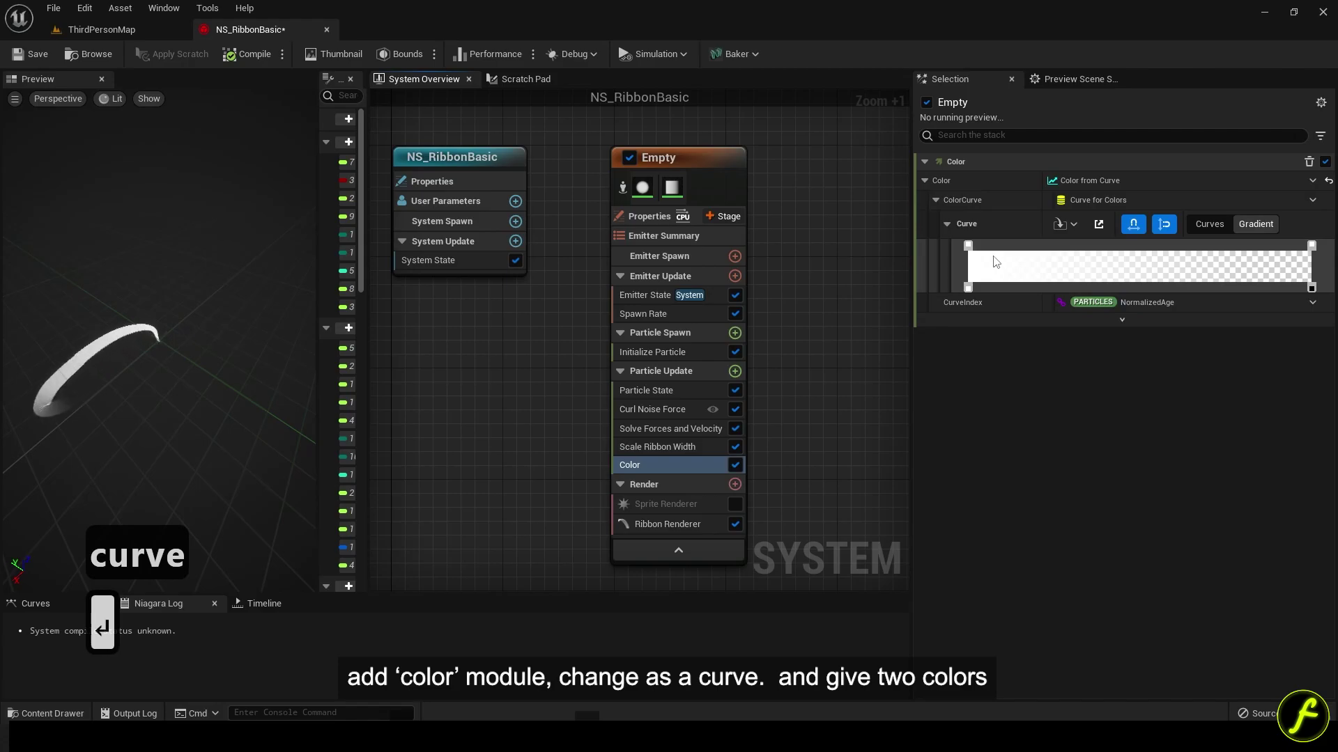
Step: Set the first gradient stop to glowing yellow-green, RGB 333/444/1
double_click(968, 247)
left_click(1062, 523)
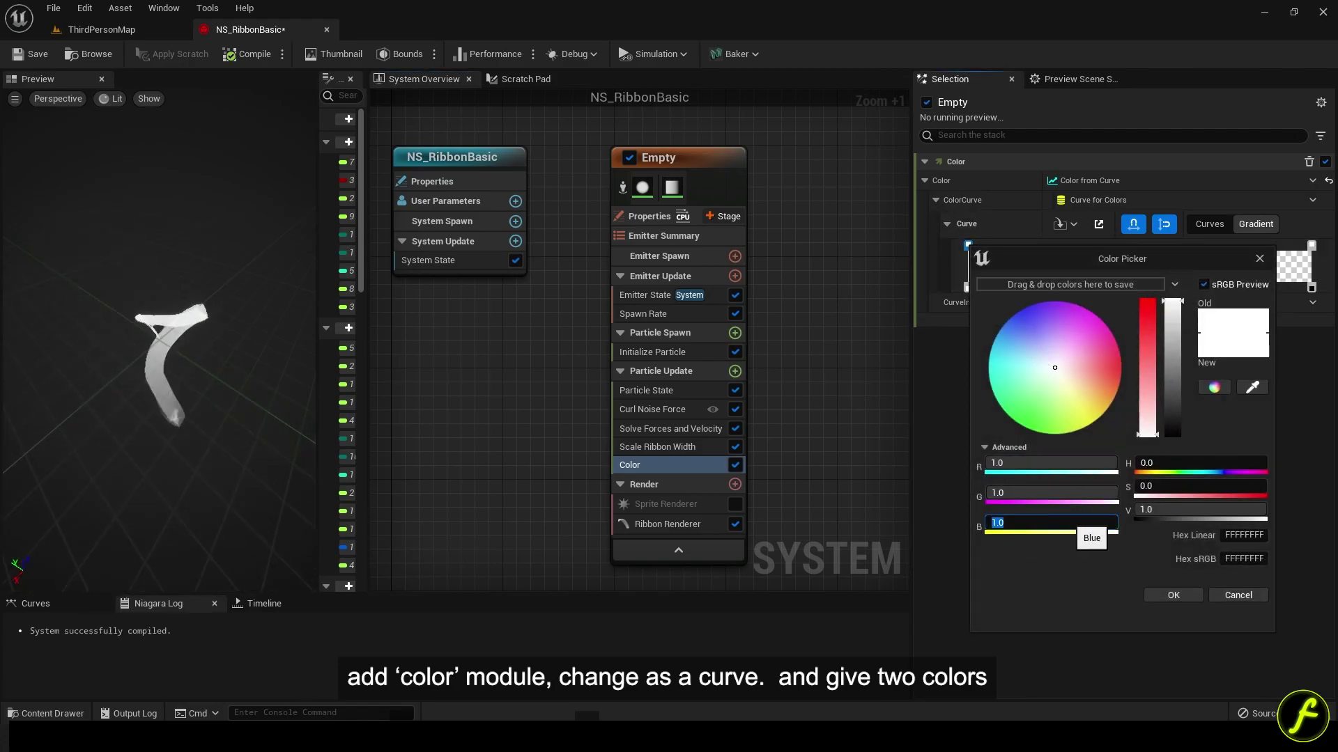
left_click(1036, 493)
type("45")
key("shift+Tab")
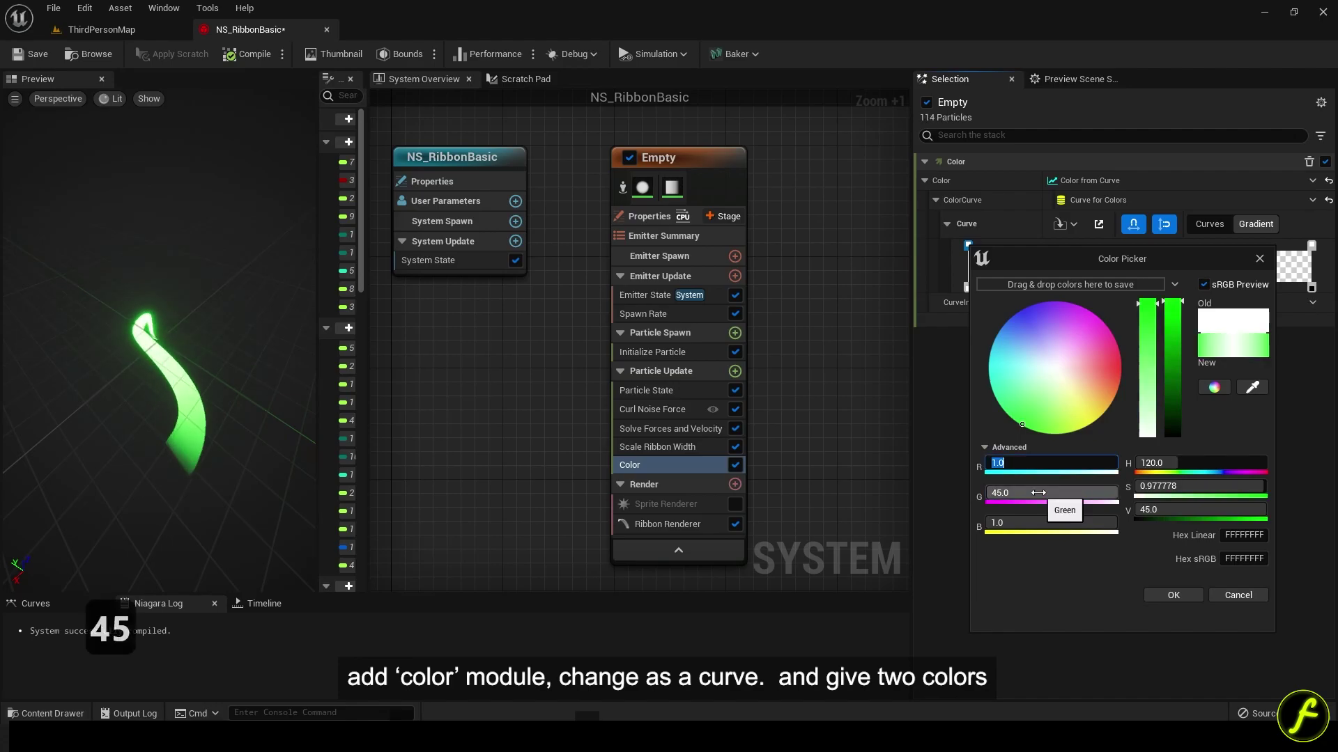
type("35")
key("Return")
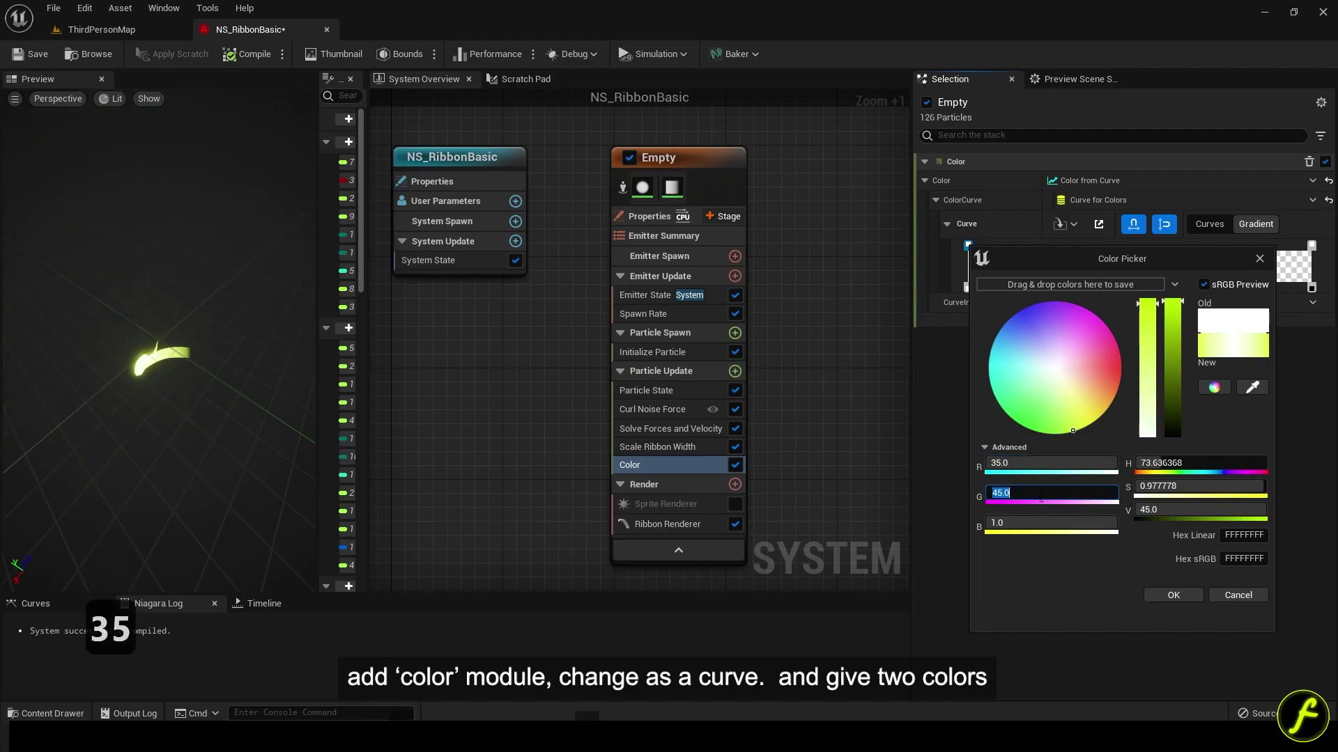
left_click(1038, 463)
type("333")
key("Return")
type("444")
key("Return")
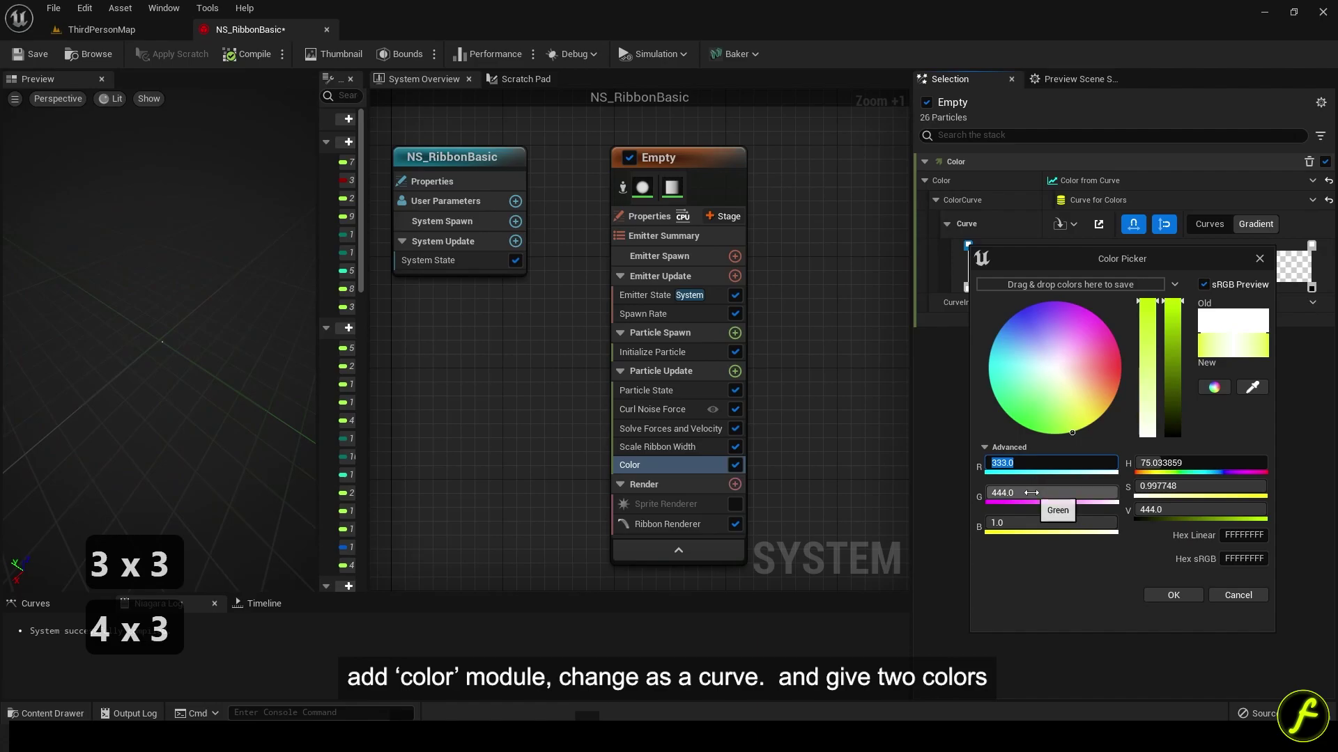
left_click(1174, 595)
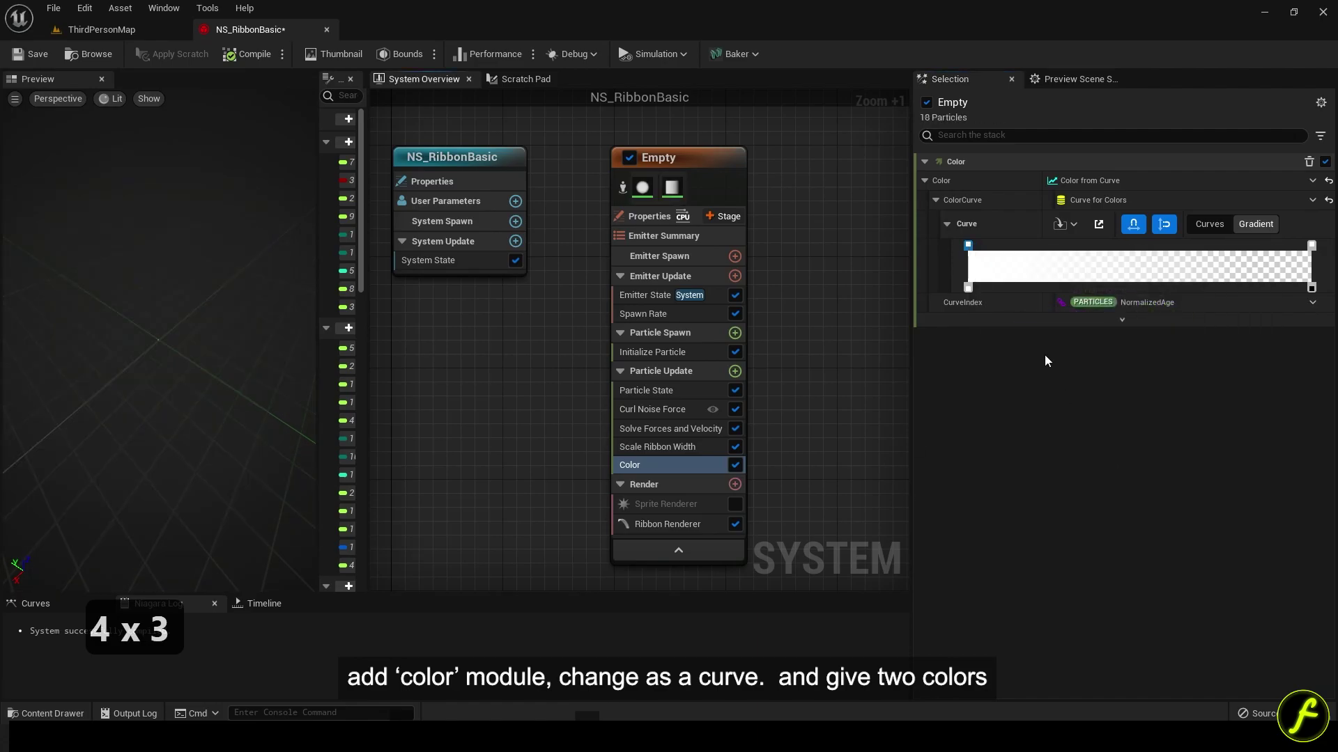
Step: Set the end stop to blue, RGB 1/15/45, and move the end alpha stop earlier
double_click(1312, 248)
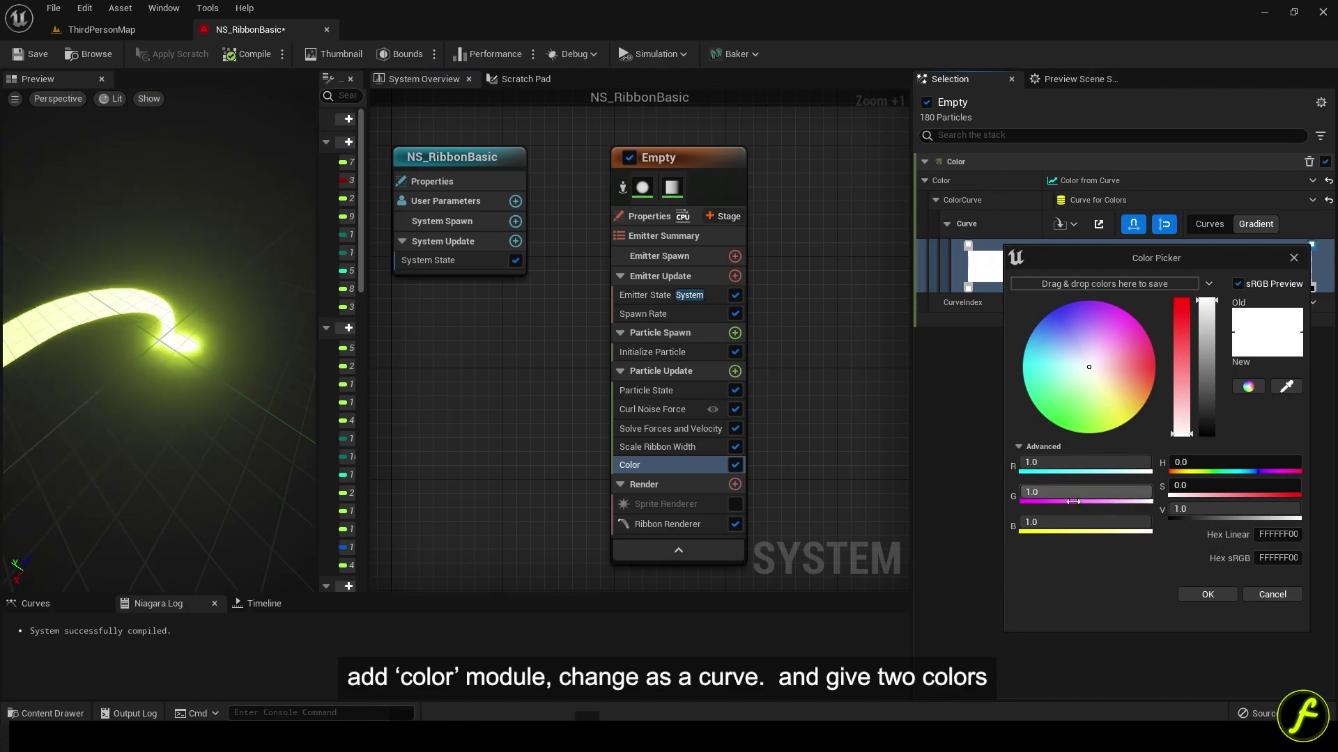
left_click(1074, 523)
type("45")
left_click(1070, 494)
type("15")
left_click(1199, 597)
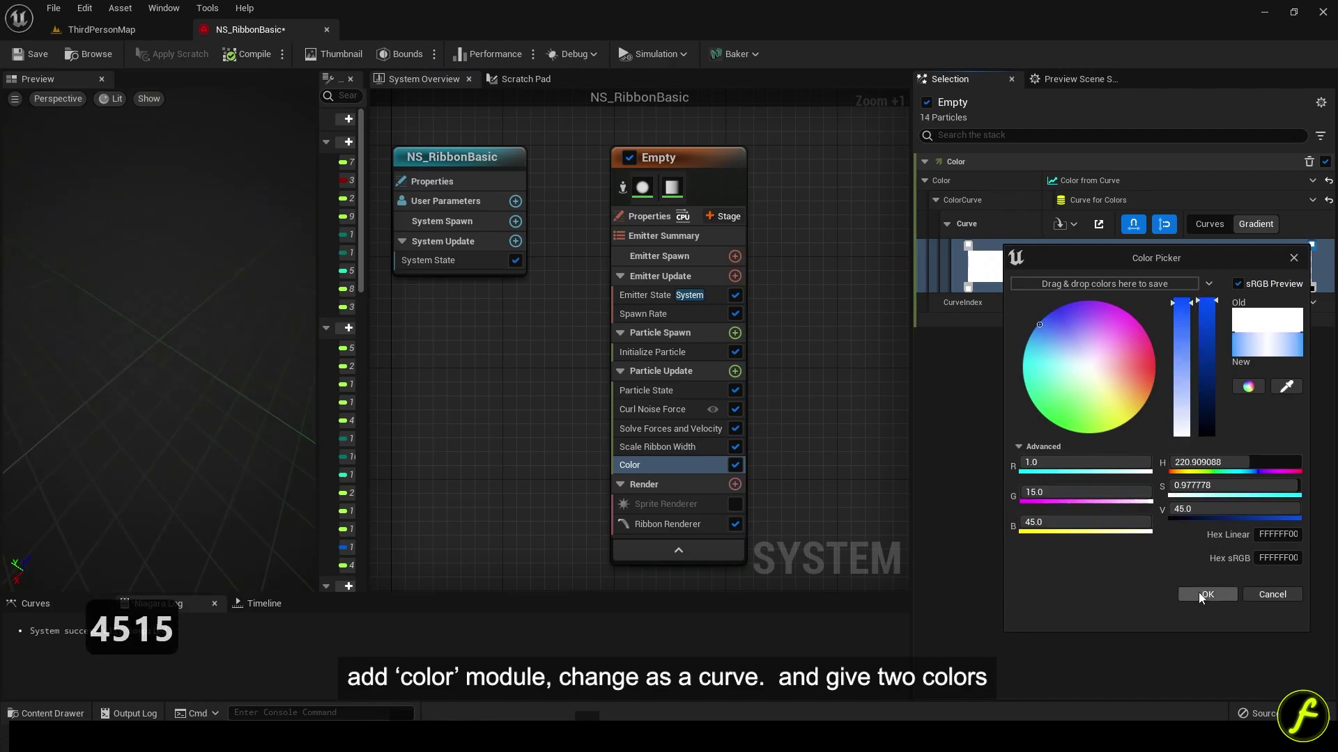
left_click(1199, 596)
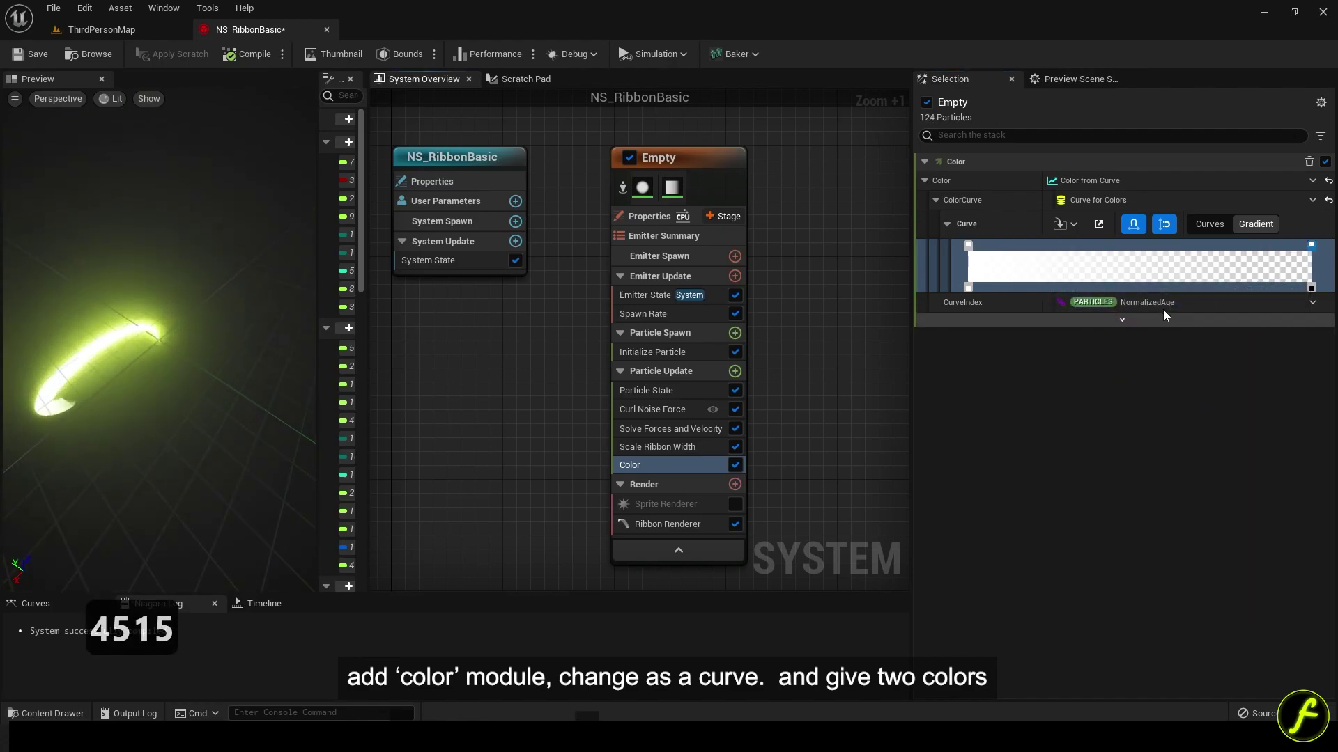
left_click_drag(1312, 245, 1199, 245)
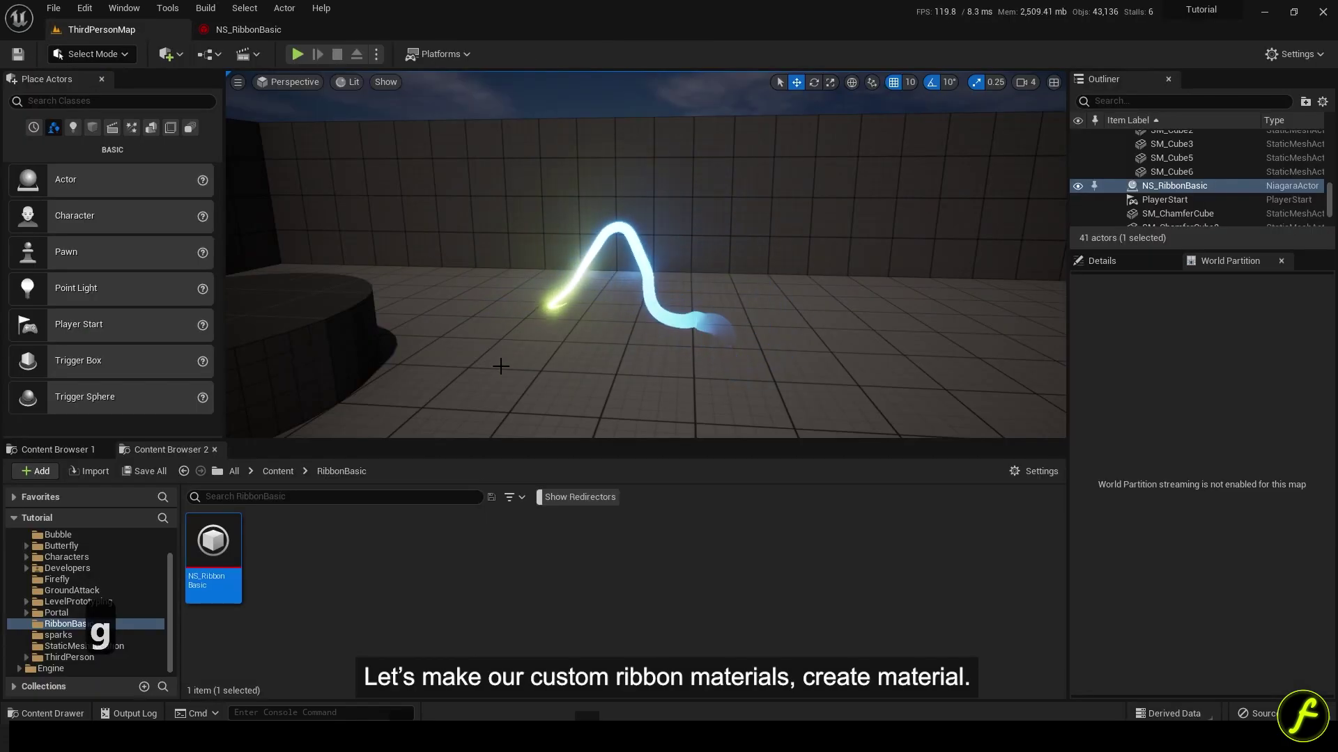
left_click(456, 550)
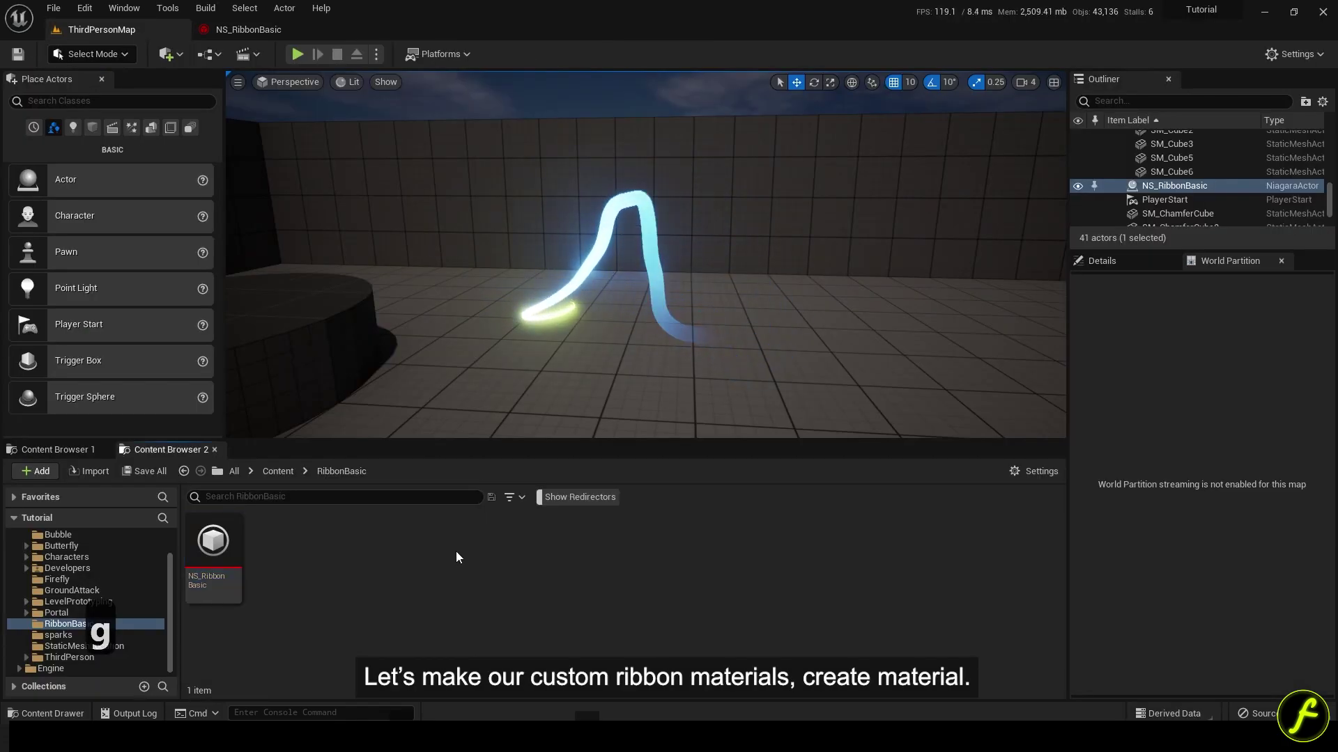
Step: Create a new Material named M_RibbonBasic from the Content Browser and open it
right_click(380, 555)
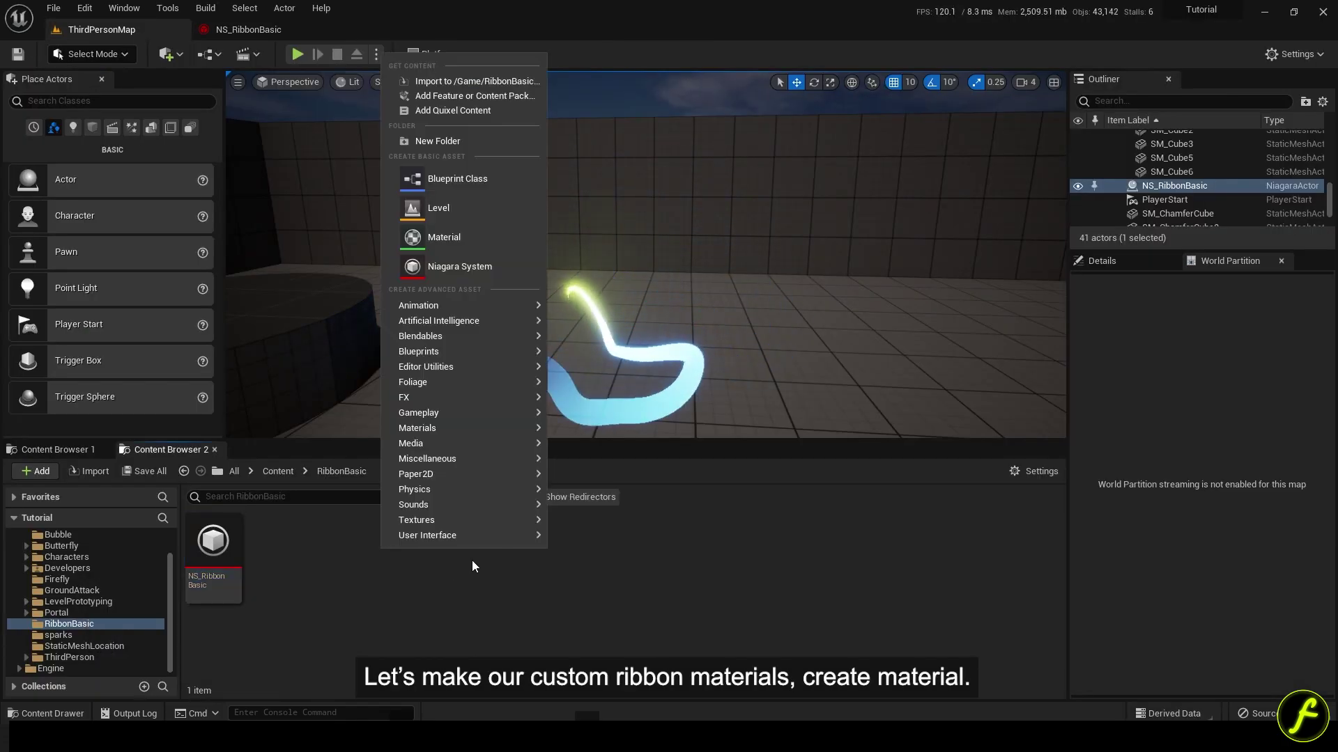
left_click(485, 248)
type("M_RibbonBasic")
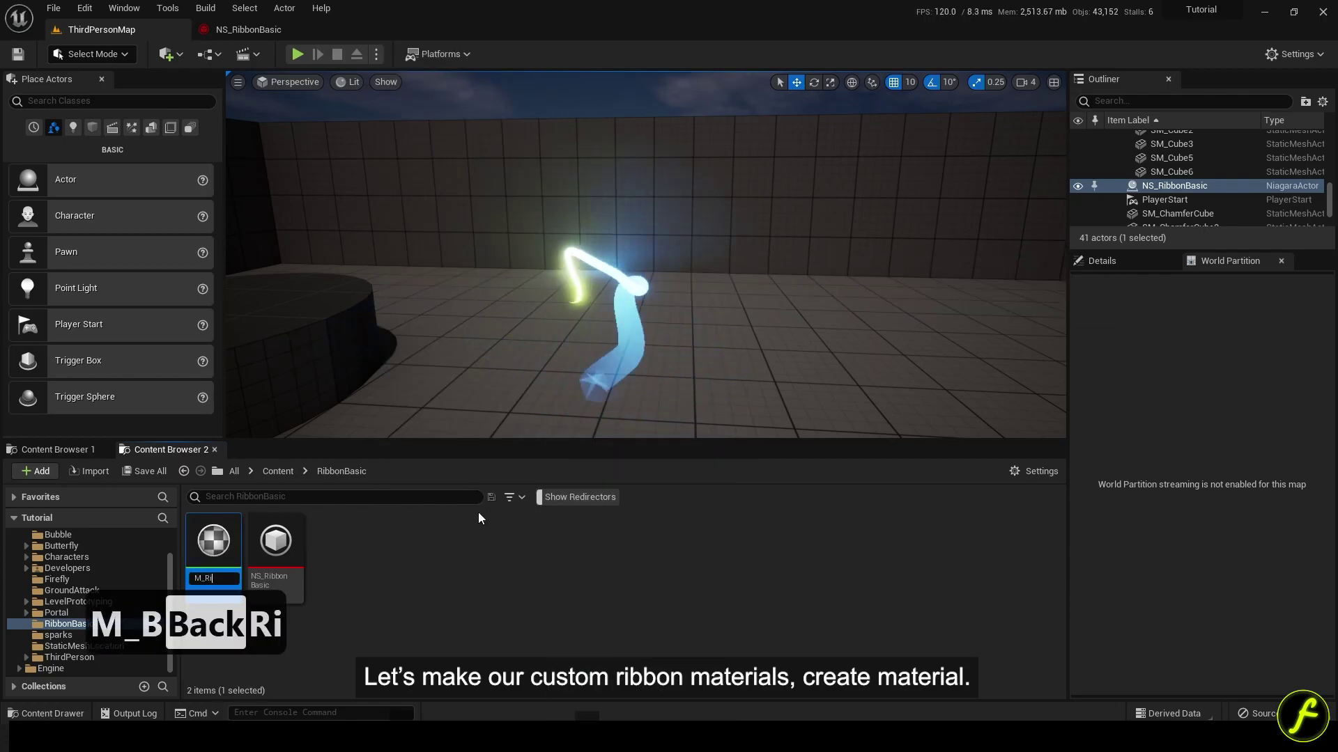
key("Return")
double_click(227, 527)
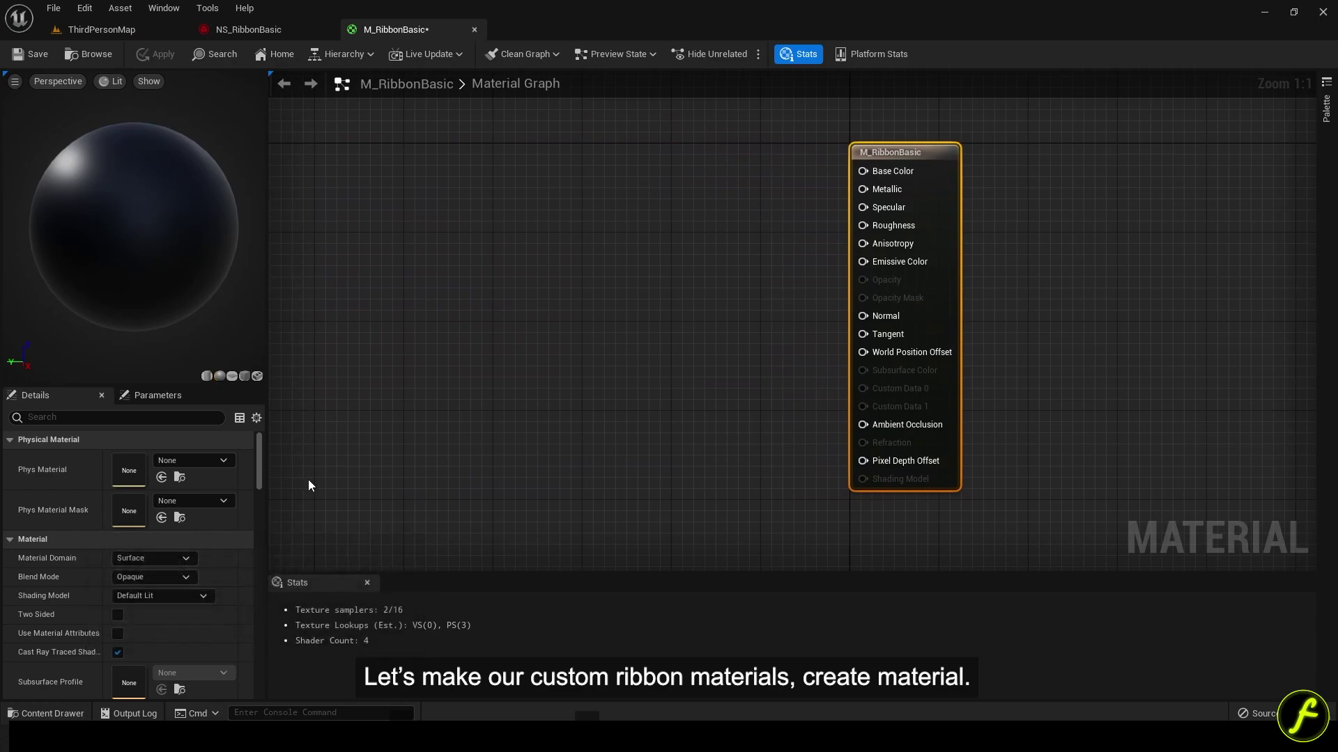
Step: Set the material's blend mode to Translucent and shading model to Unlit
left_click(159, 582)
left_click(157, 615)
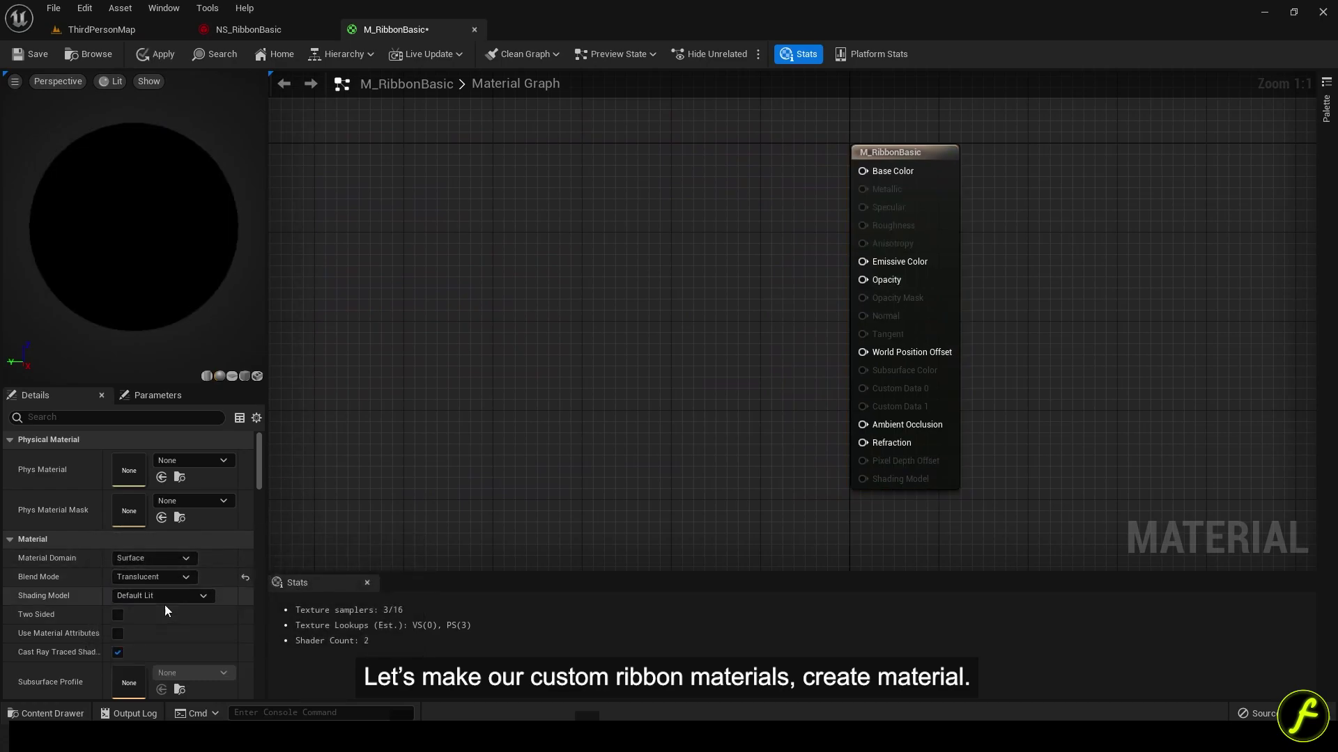
left_click(164, 601)
left_click(166, 424)
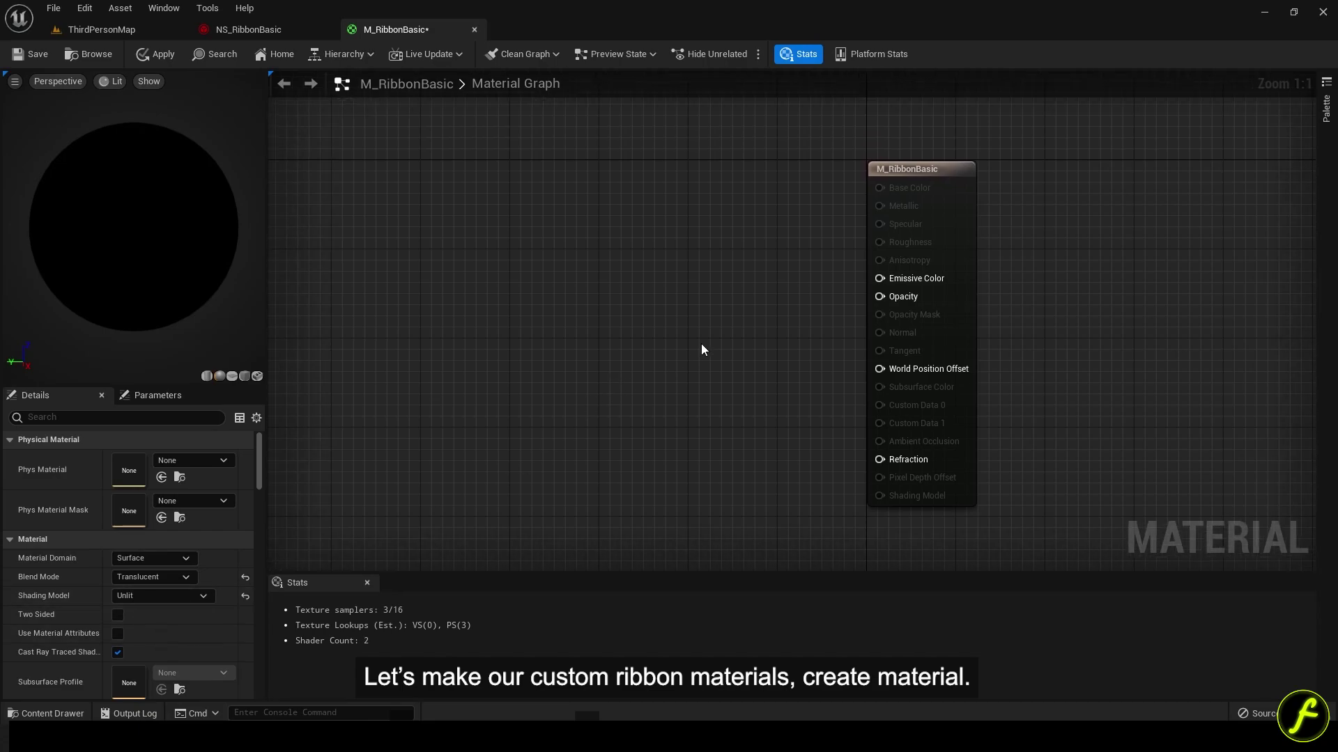
Step: Add Particle Color and two Multiply nodes, wiring RGB to one and alpha to the other
right_click(700, 311)
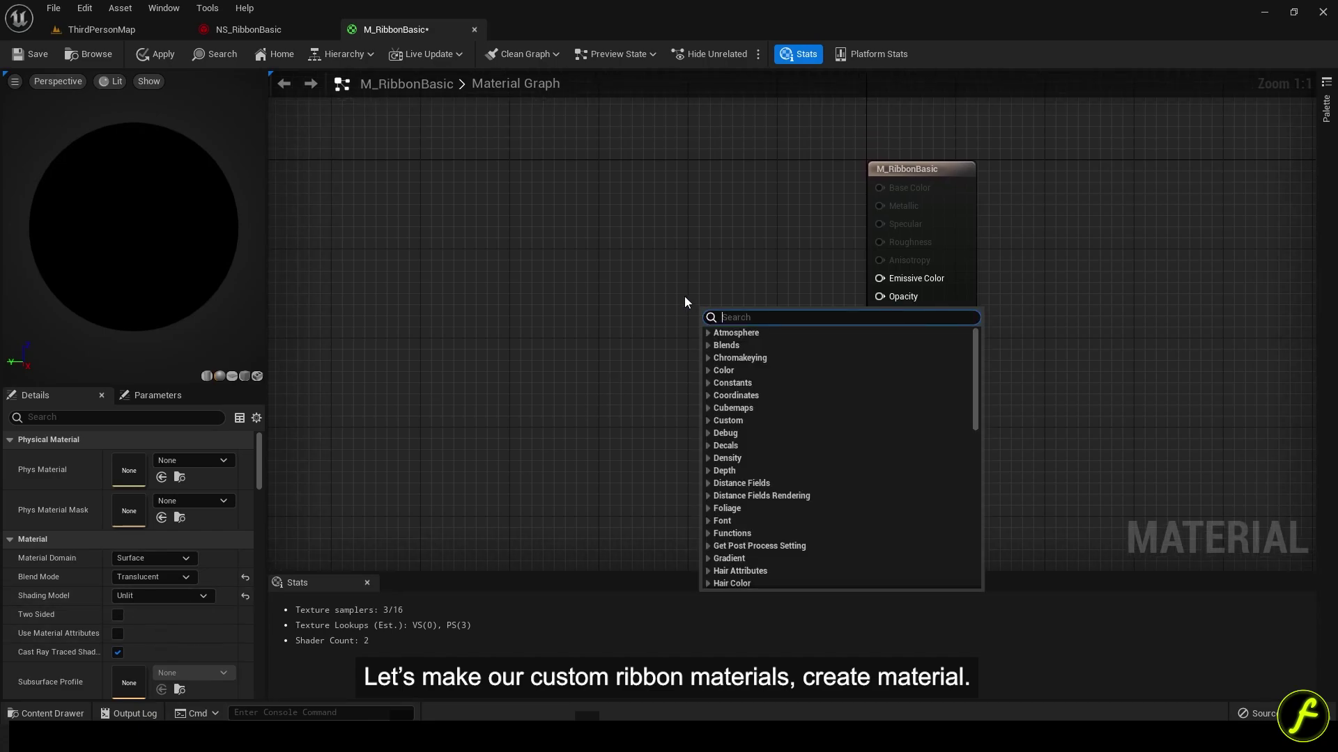
type("parti")
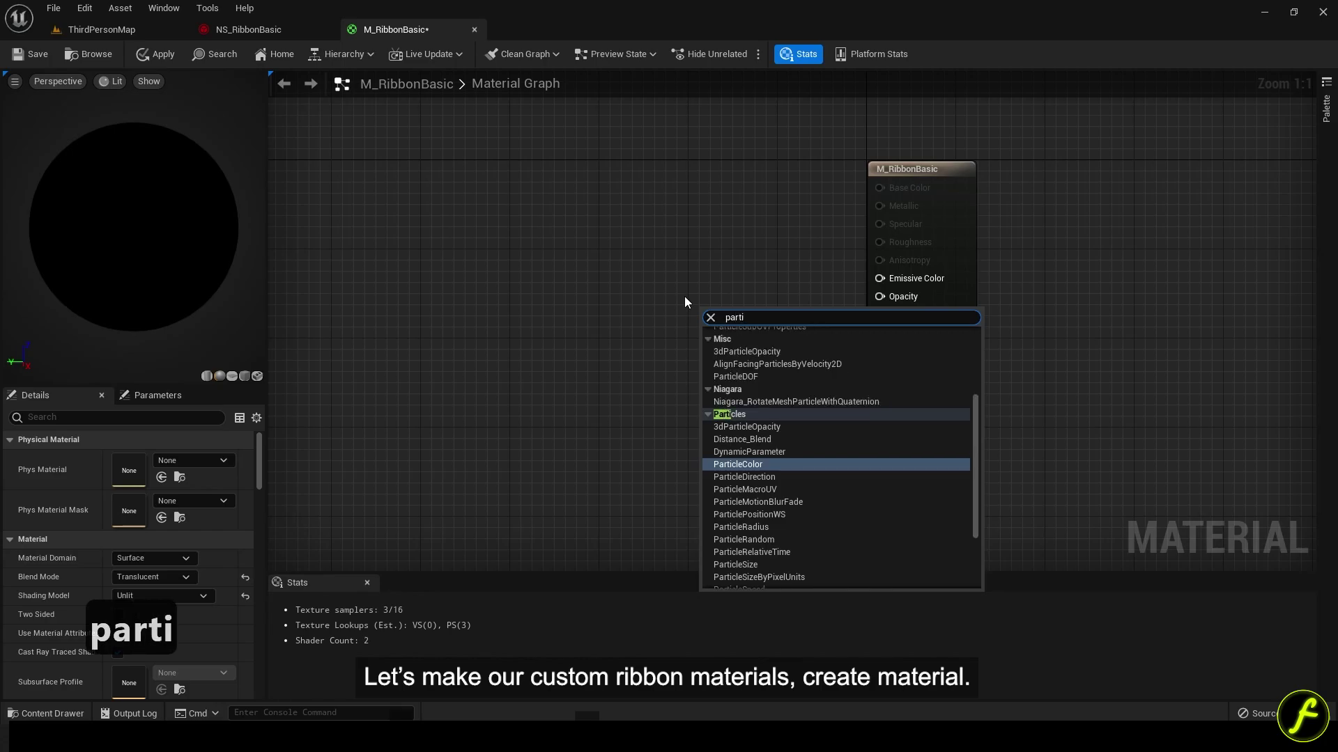
key("Return")
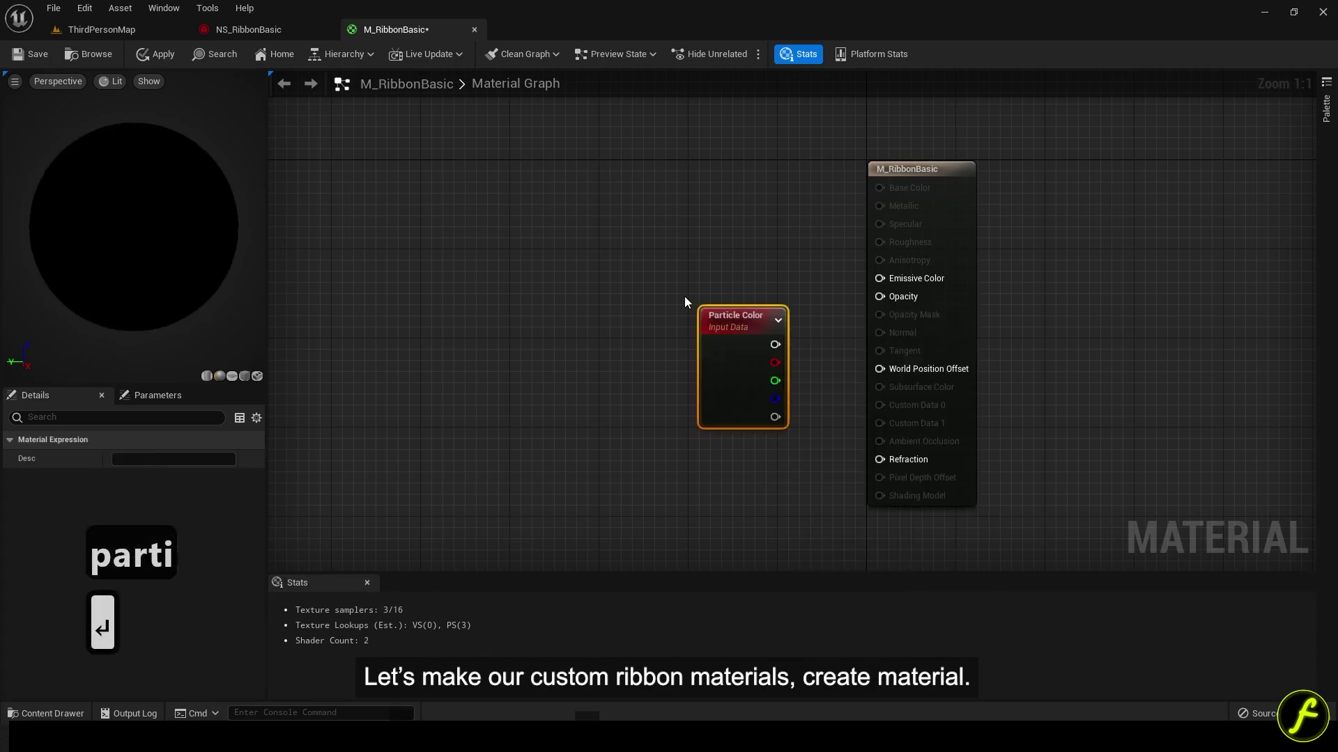
left_click(749, 337)
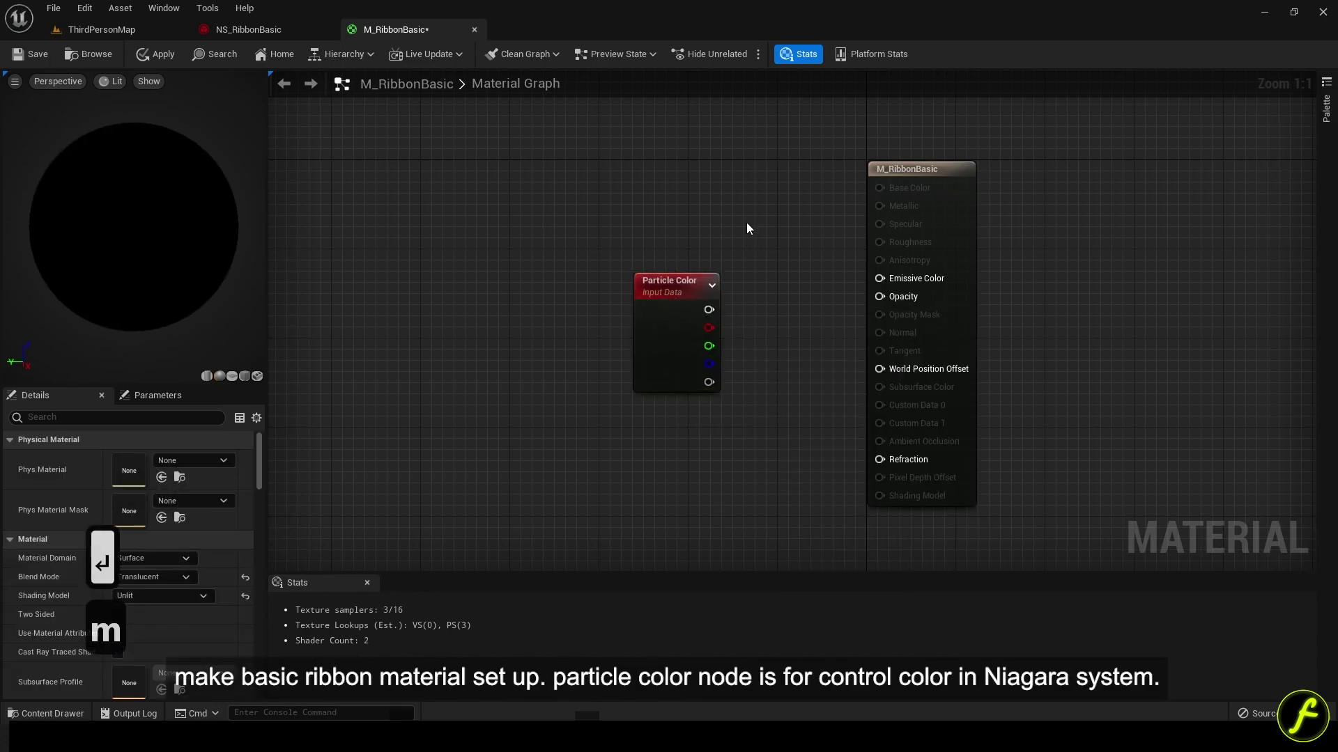
left_click(748, 226)
left_click(751, 365)
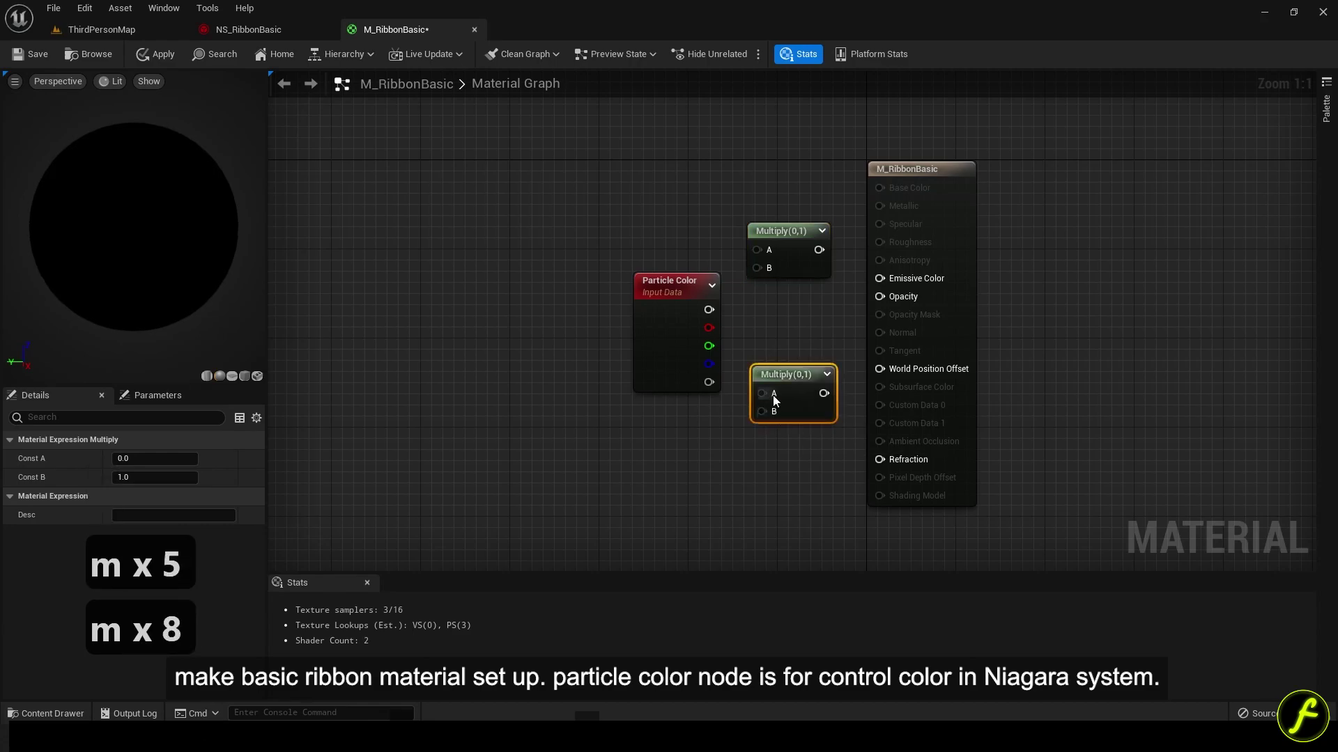
left_click_drag(709, 309, 748, 271)
left_click_drag(709, 381, 755, 389)
right_click_drag(804, 286, 837, 322)
left_click(553, 215)
Step: Add a TextureCoordinate node to the material graph
right_click(550, 216)
left_click(531, 240)
right_click(530, 241)
type("te")
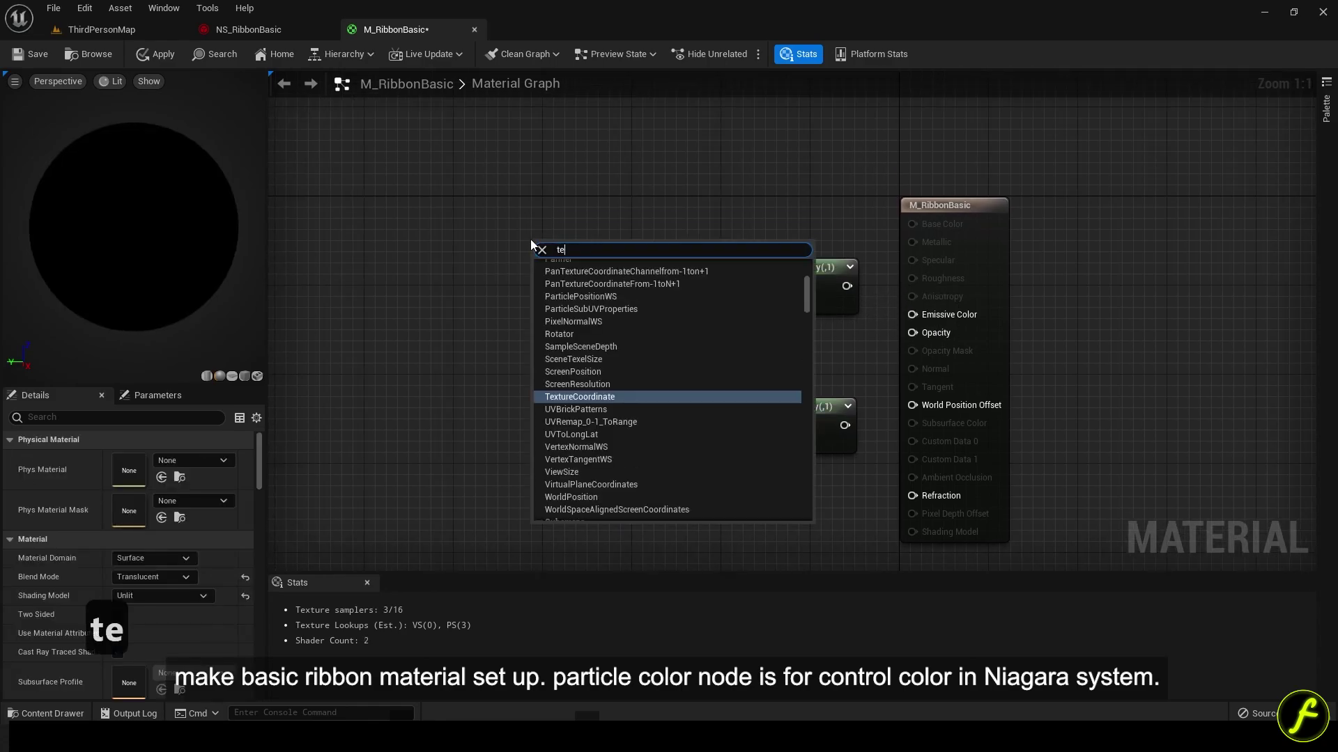
key("BackSpace")
key("BackSpace")
type("coord")
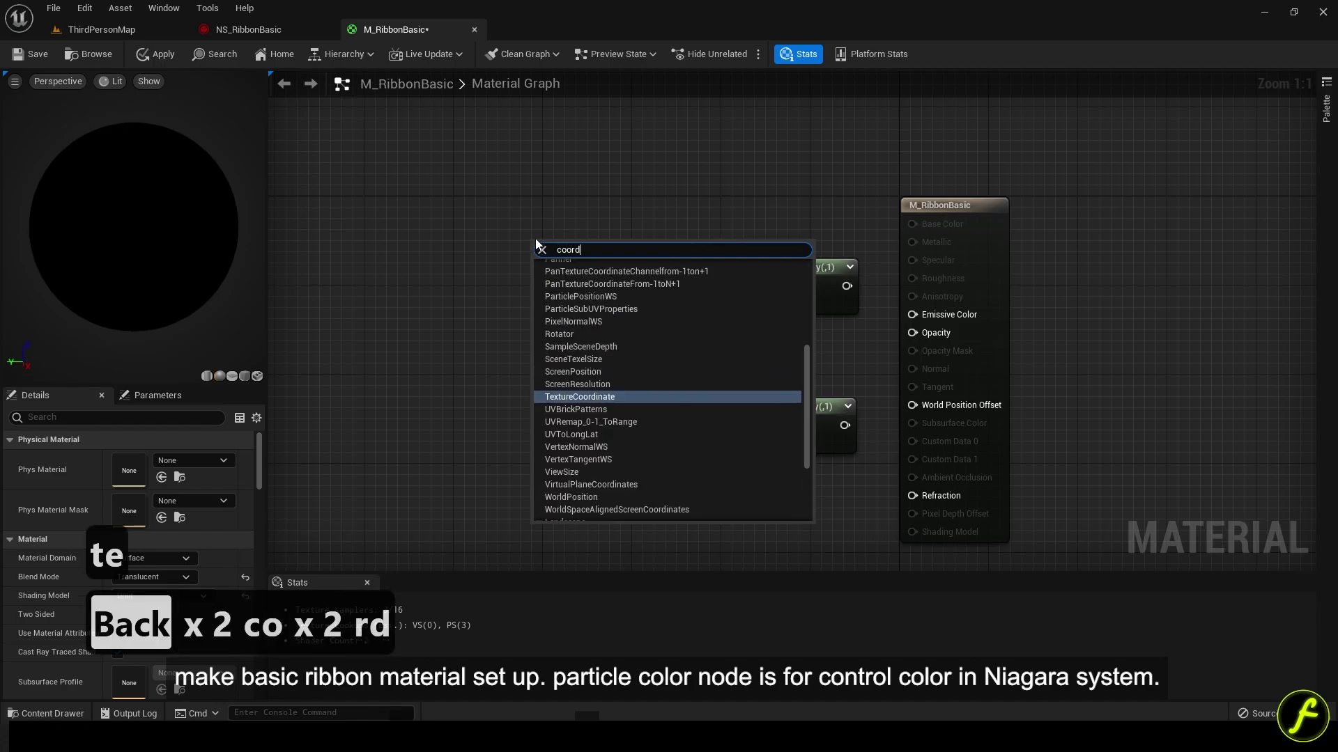
left_click(626, 397)
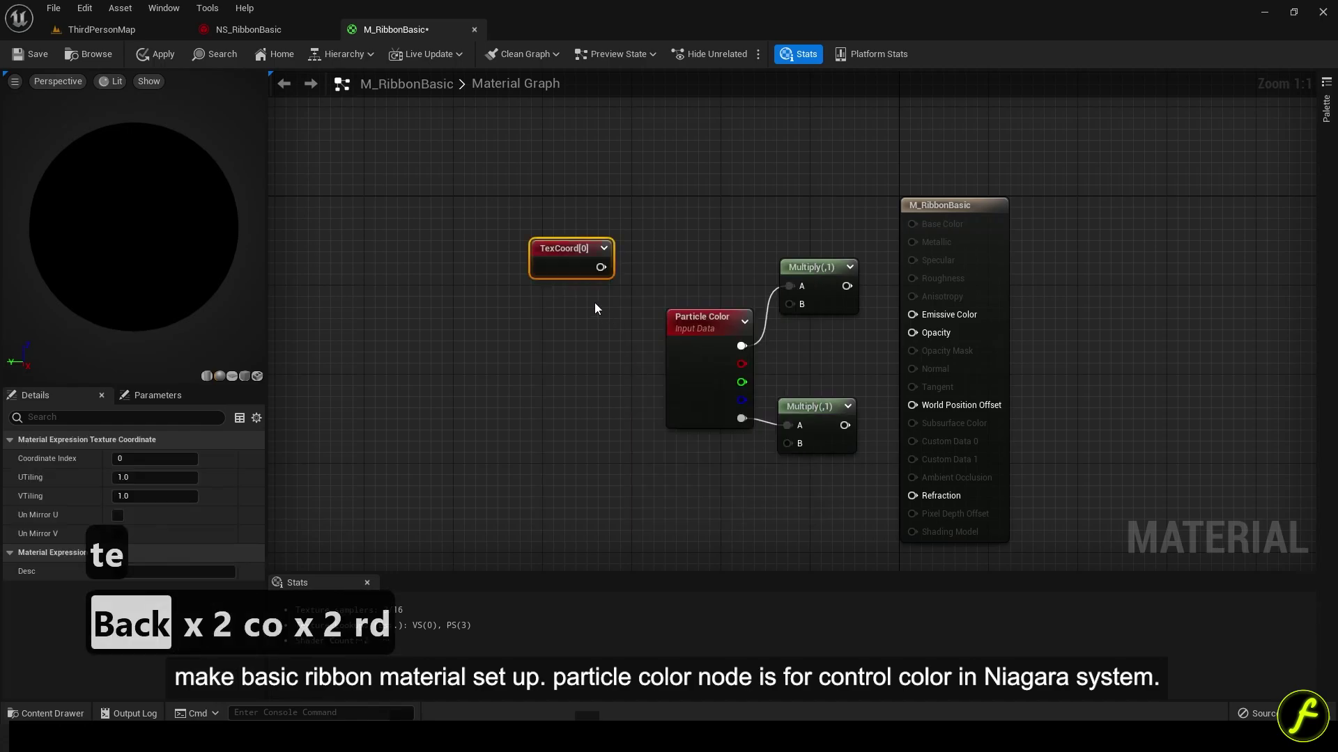
Step: Add a ComponentMask node fed by TexCoord[0] and place it beside it
left_click_drag(599, 266, 644, 261)
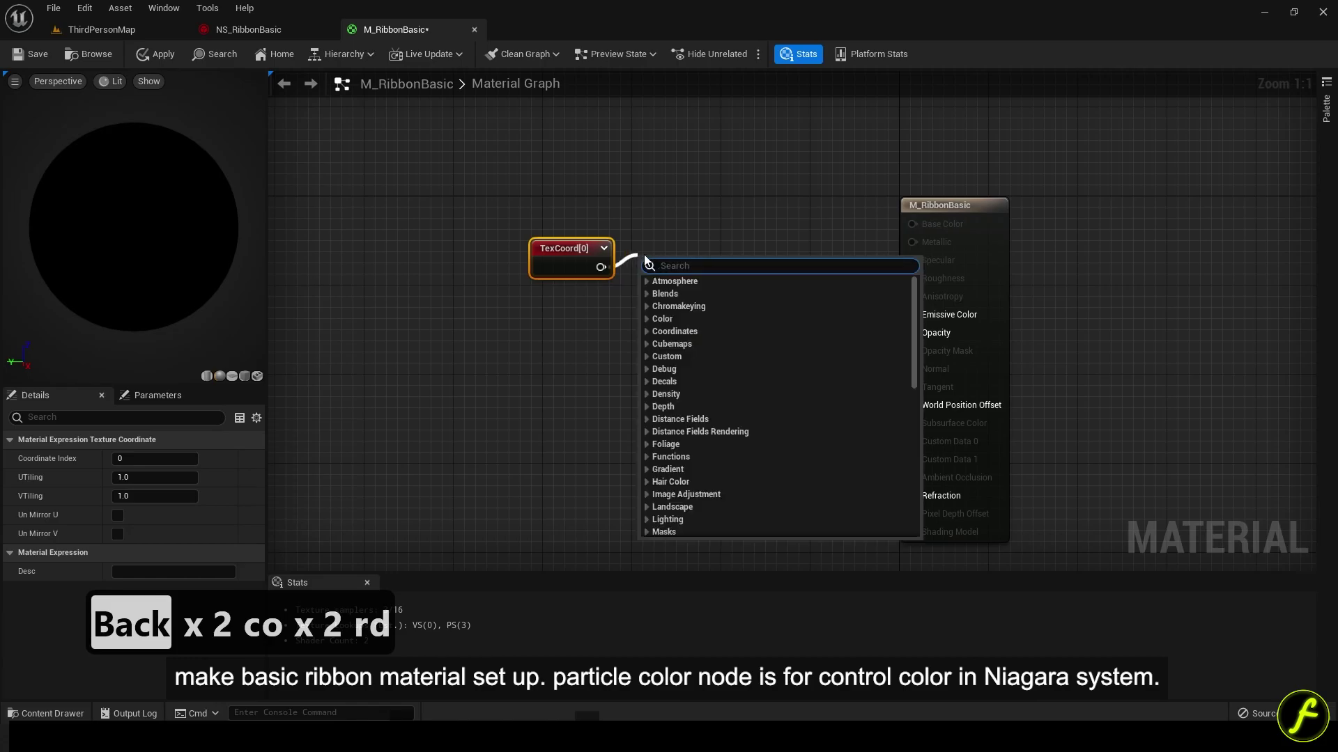
type("mask com")
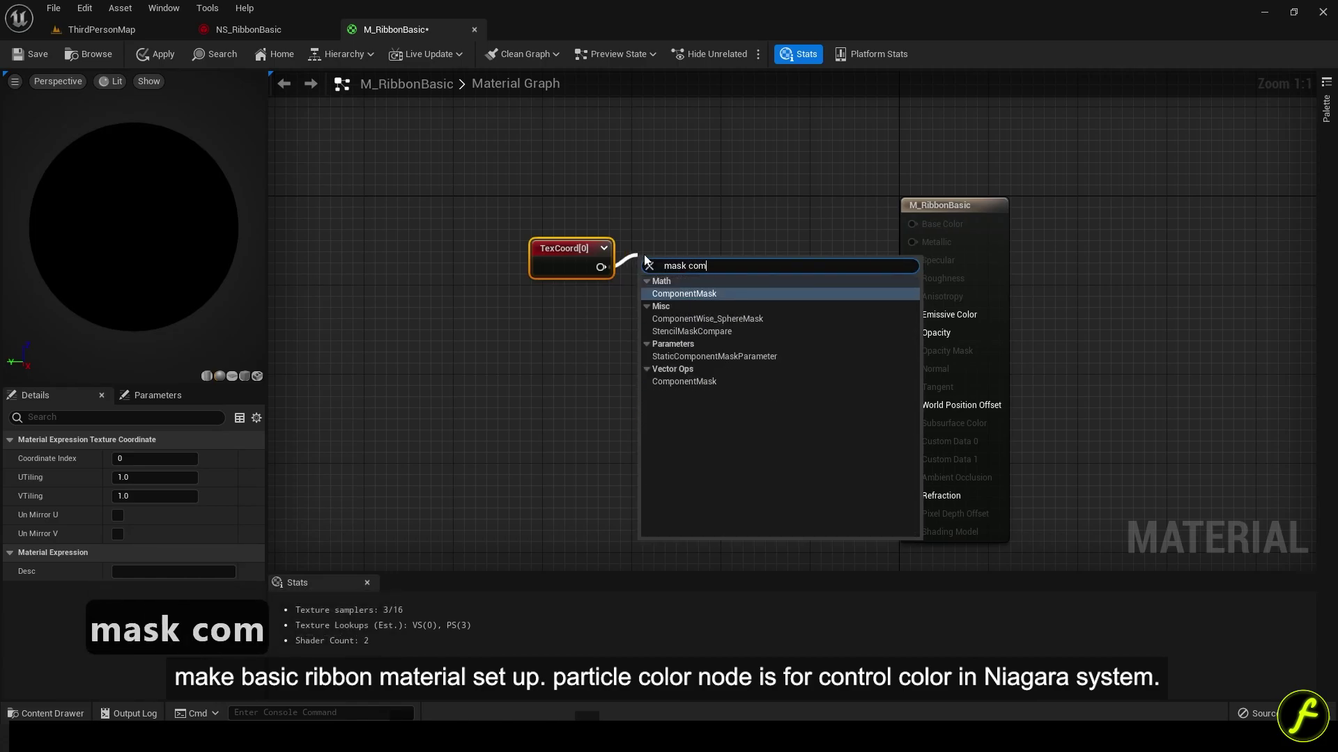
key("Return")
left_click_drag(661, 253, 658, 238)
left_click(706, 250)
left_click_drag(724, 191, 526, 275)
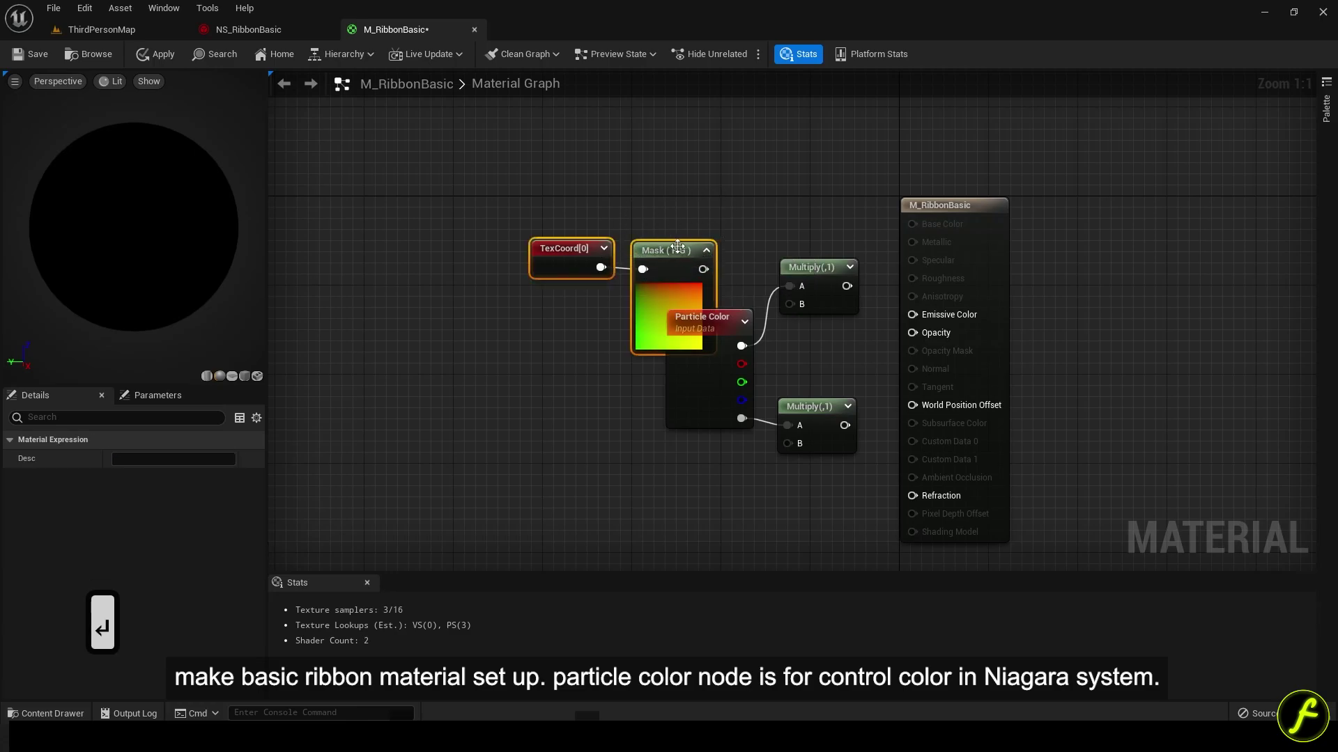
left_click_drag(684, 245, 626, 200)
left_click(552, 308)
Step: Set the Component Mask to keep only the R channel, then tidy the two nodes
left_click(581, 291)
left_click(119, 479)
left_click(537, 348)
right_click_drag(676, 263, 673, 321)
left_click_drag(673, 321, 457, 258)
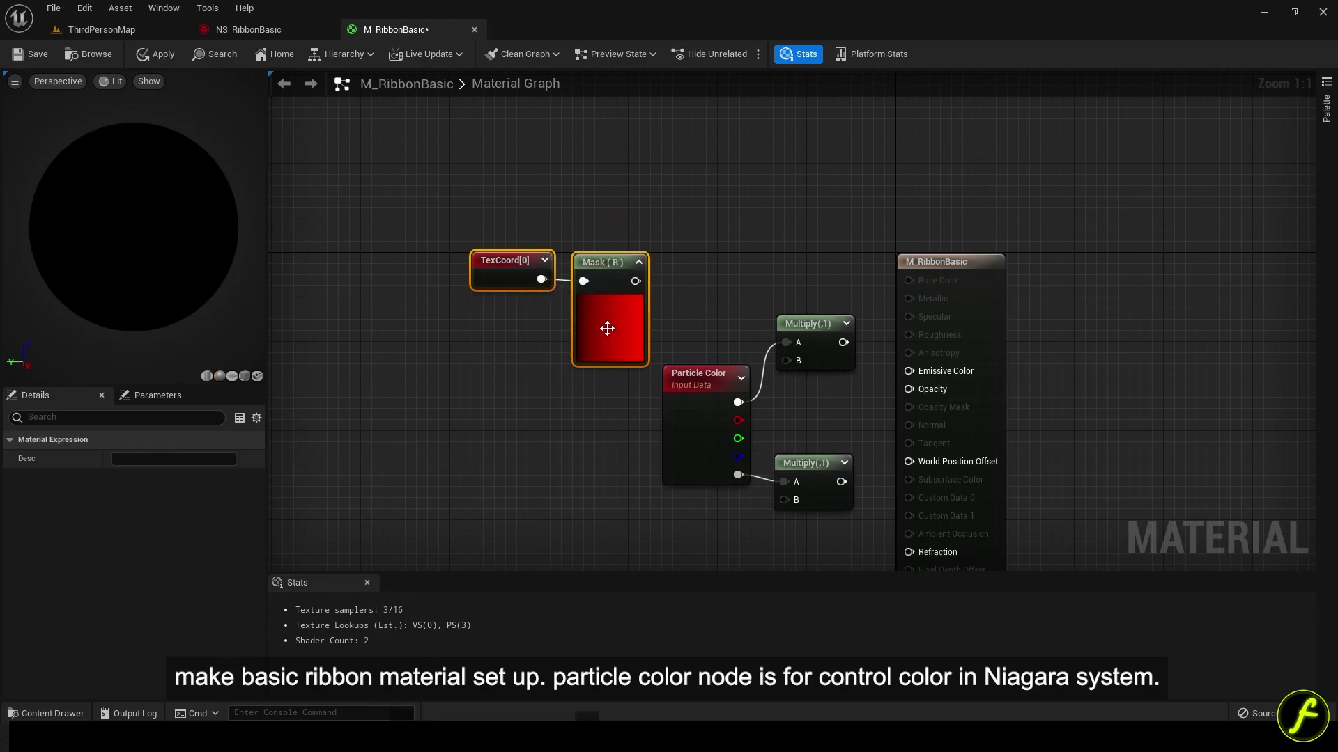
left_click_drag(640, 343, 586, 311)
left_click(605, 270)
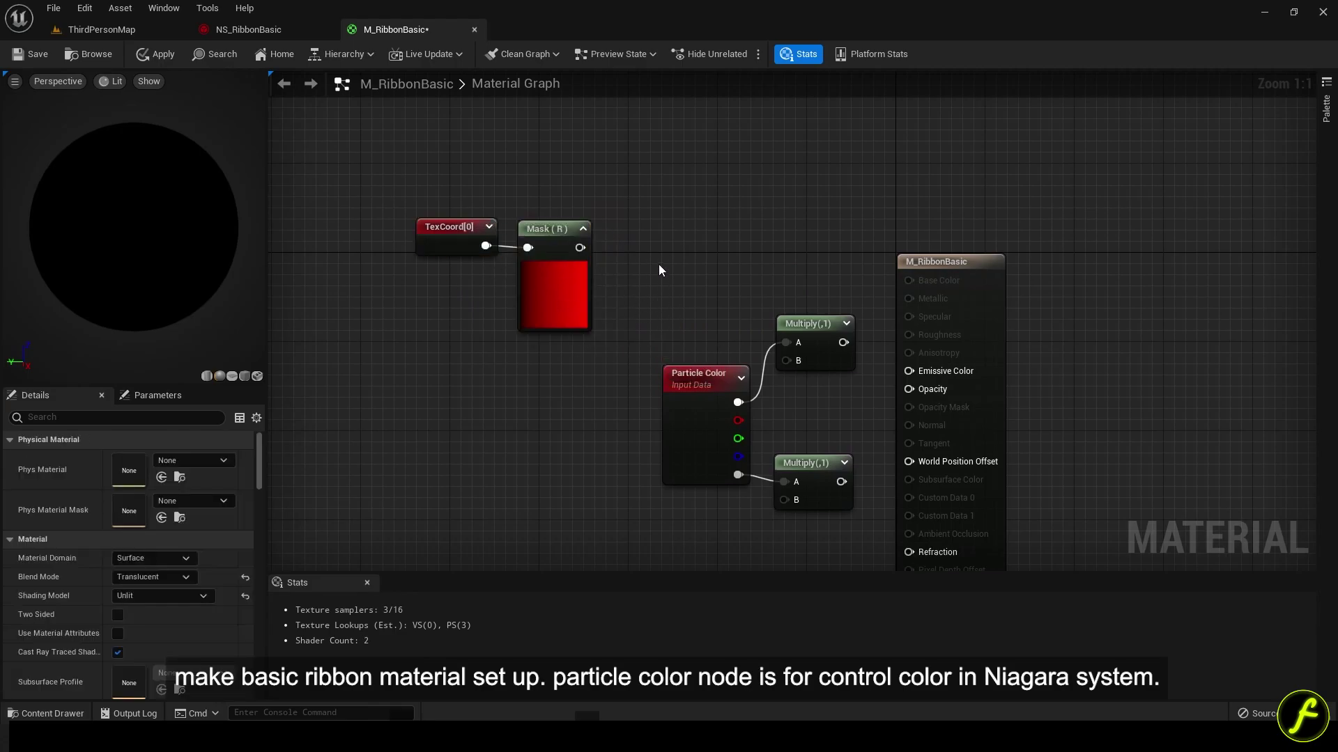
left_click(418, 109)
Step: Add a OneMinus (1-x) node off the Mask output
left_click_drag(623, 249, 647, 242)
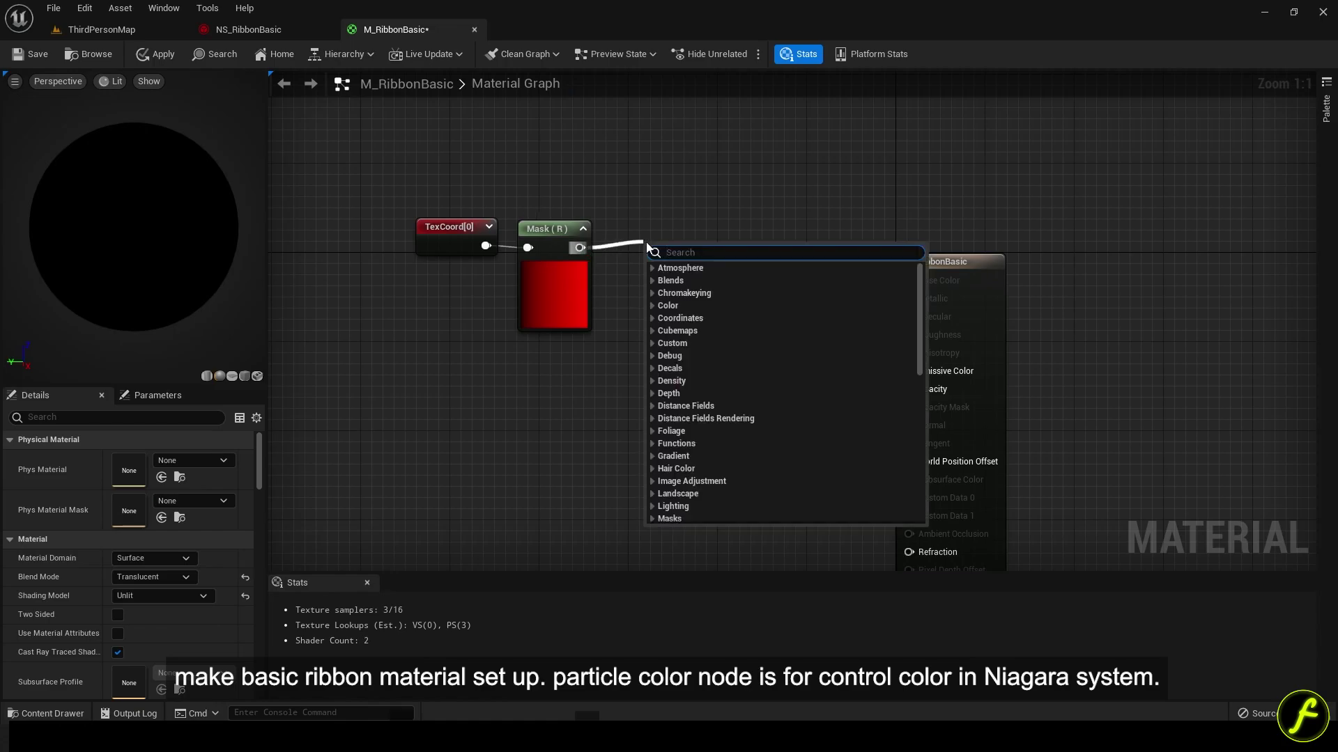
type("inve")
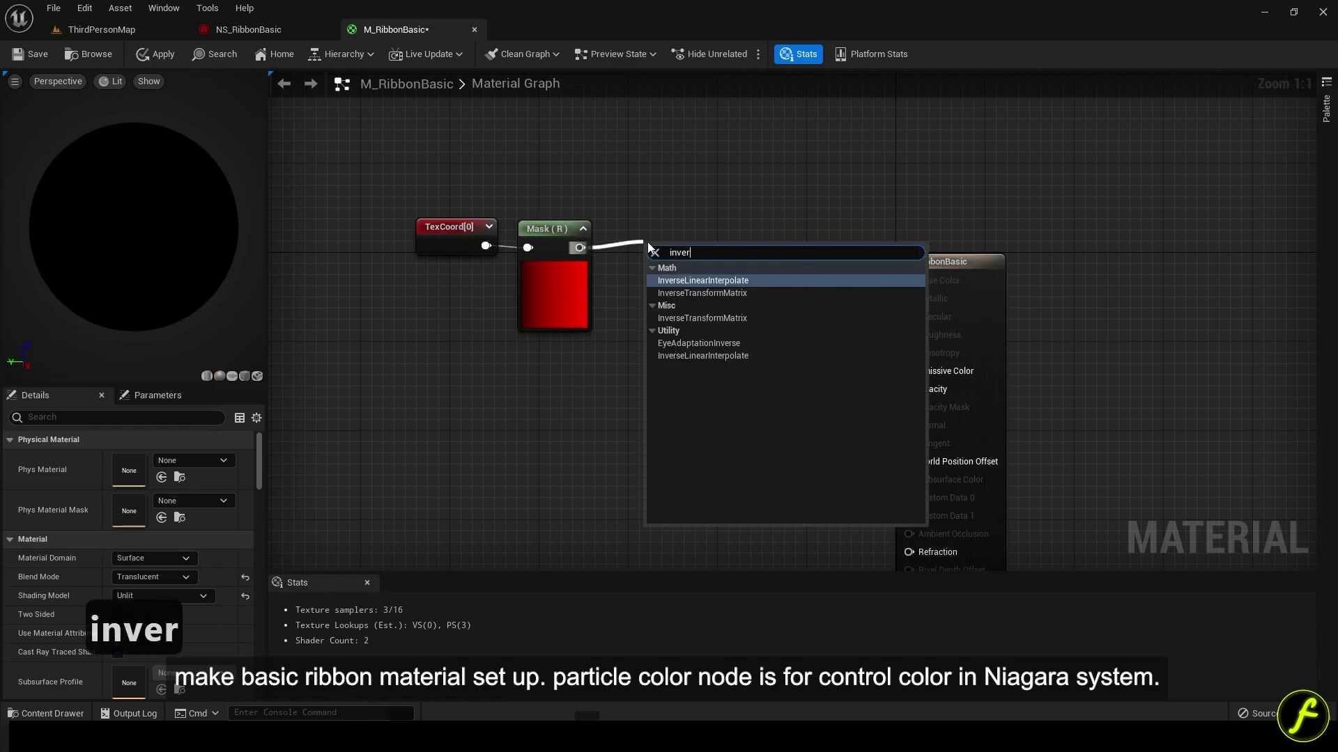
type("r")
key("BackSpace")
key("BackSpace")
key("BackSpace")
key("BackSpace")
key("BackSpace")
type("i-")
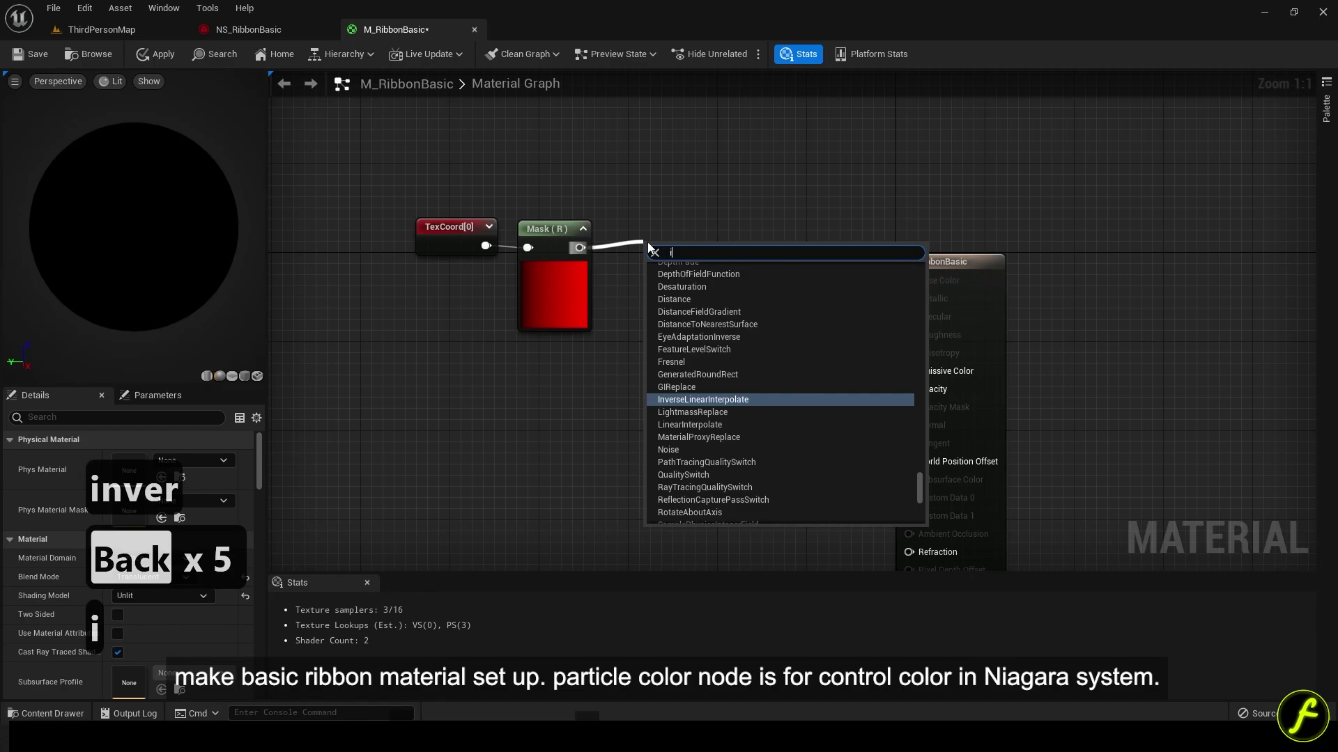
key("BackSpace")
key("BackSpace")
key("BackSpace")
type("1-")
key("Return")
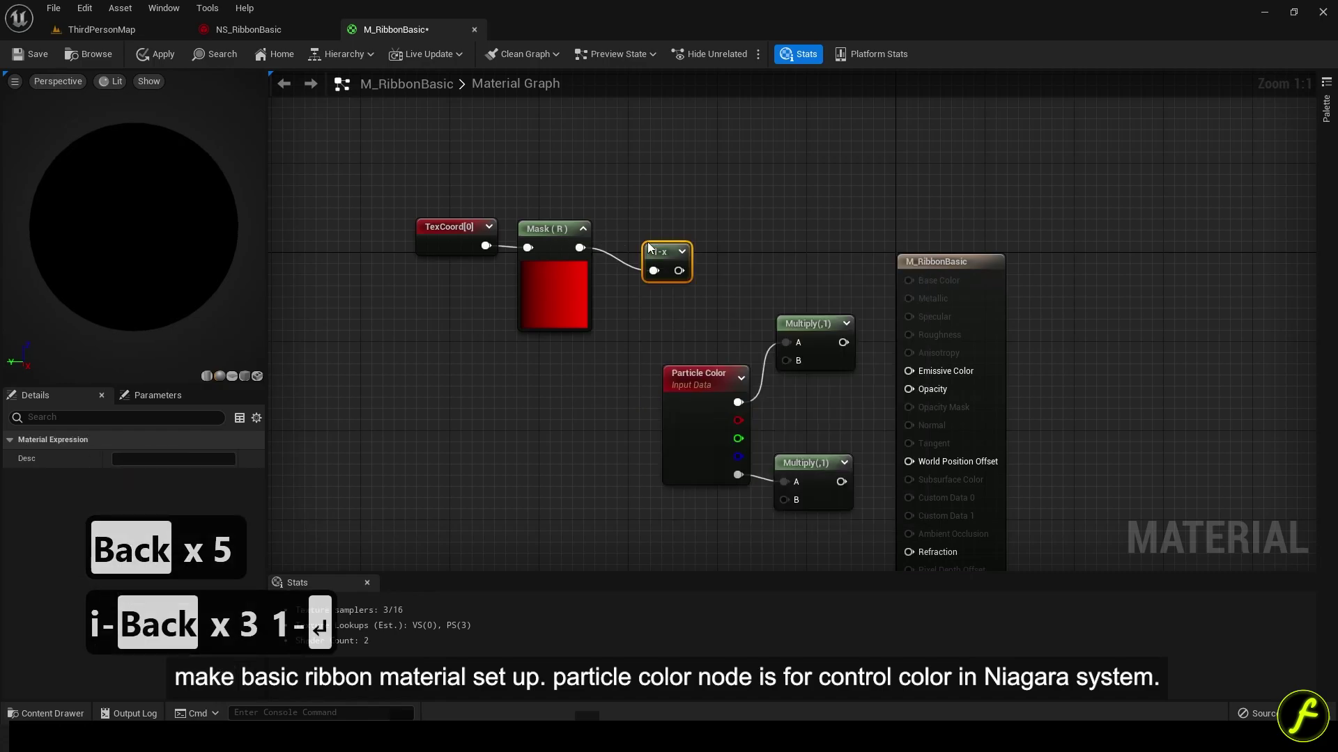
Step: Wire 1-x into both Multiply B pins, then drive Emissive Color and Opacity with the Multiplies
left_click_drag(671, 253, 648, 229)
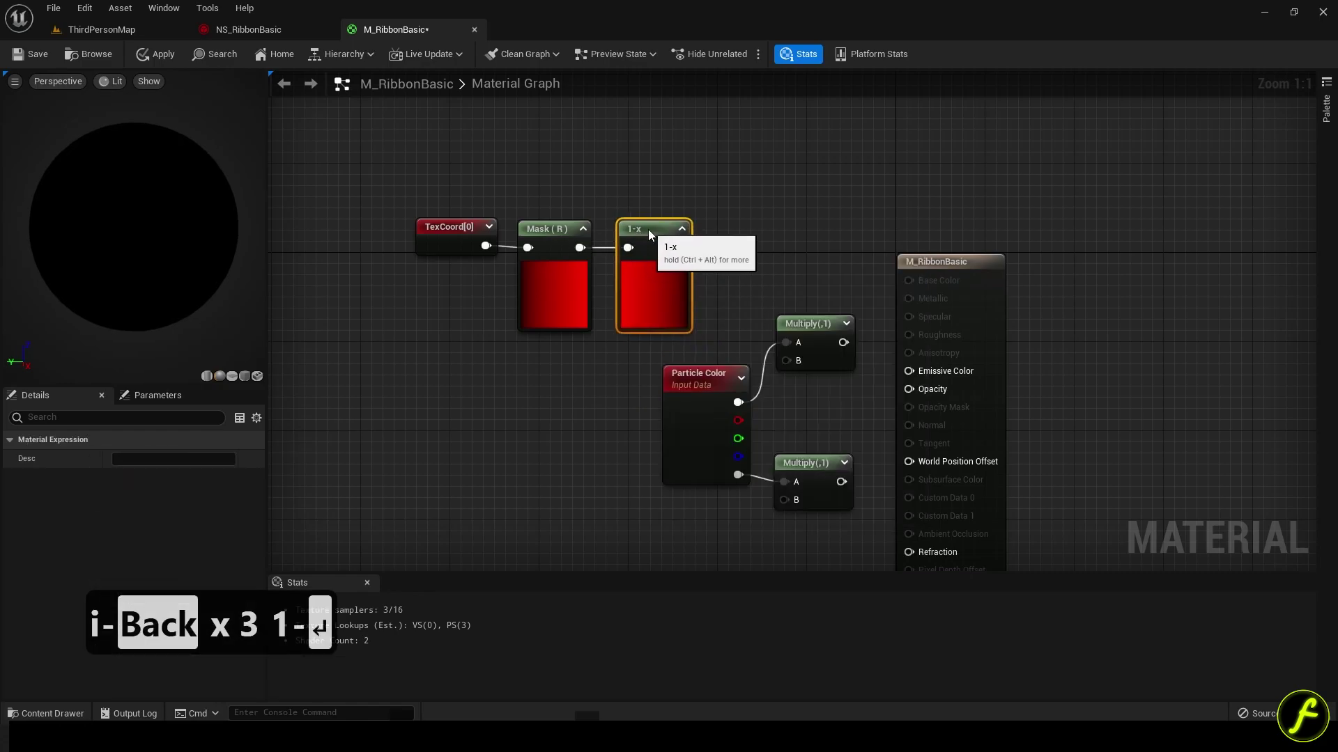
left_click(735, 304)
right_click_drag(697, 319, 684, 317)
left_click_drag(666, 245, 773, 367)
left_click_drag(770, 498, 746, 316)
left_click_drag(672, 448, 615, 448)
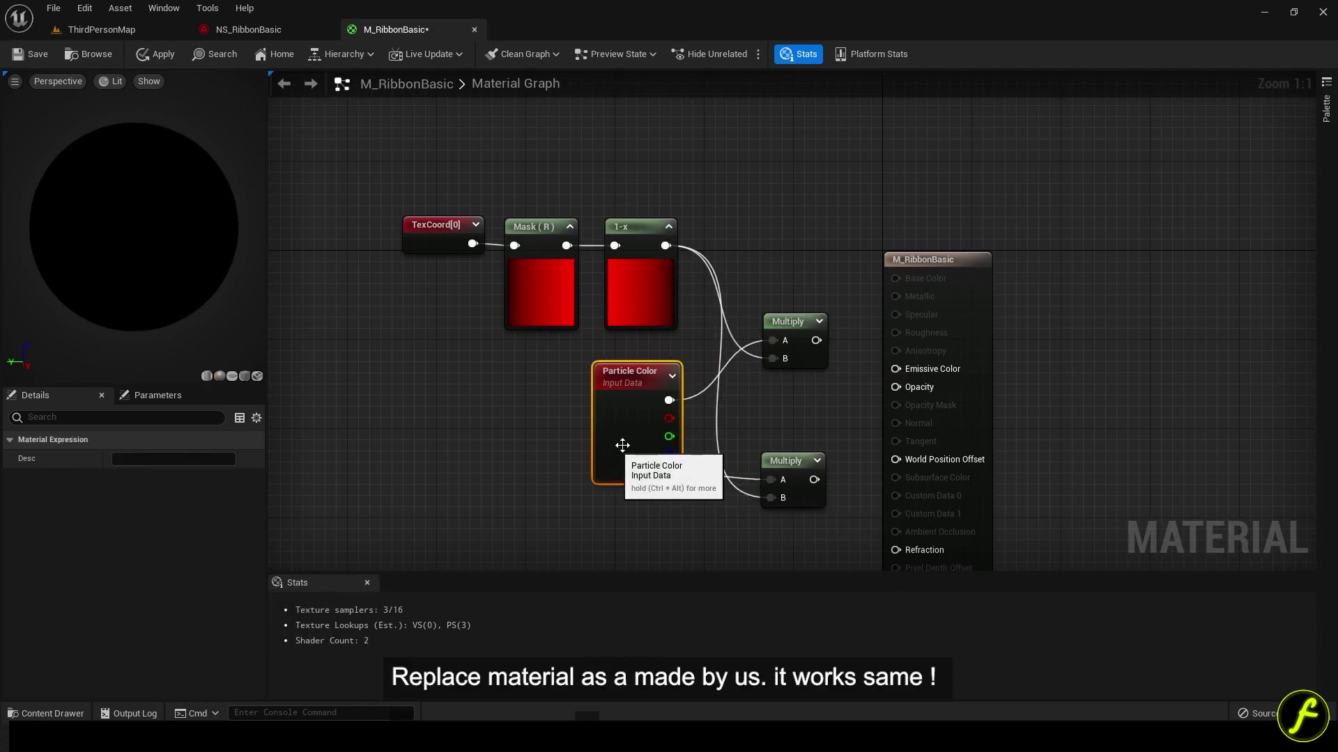
left_click_drag(889, 376, 895, 370)
left_click_drag(896, 386, 812, 480)
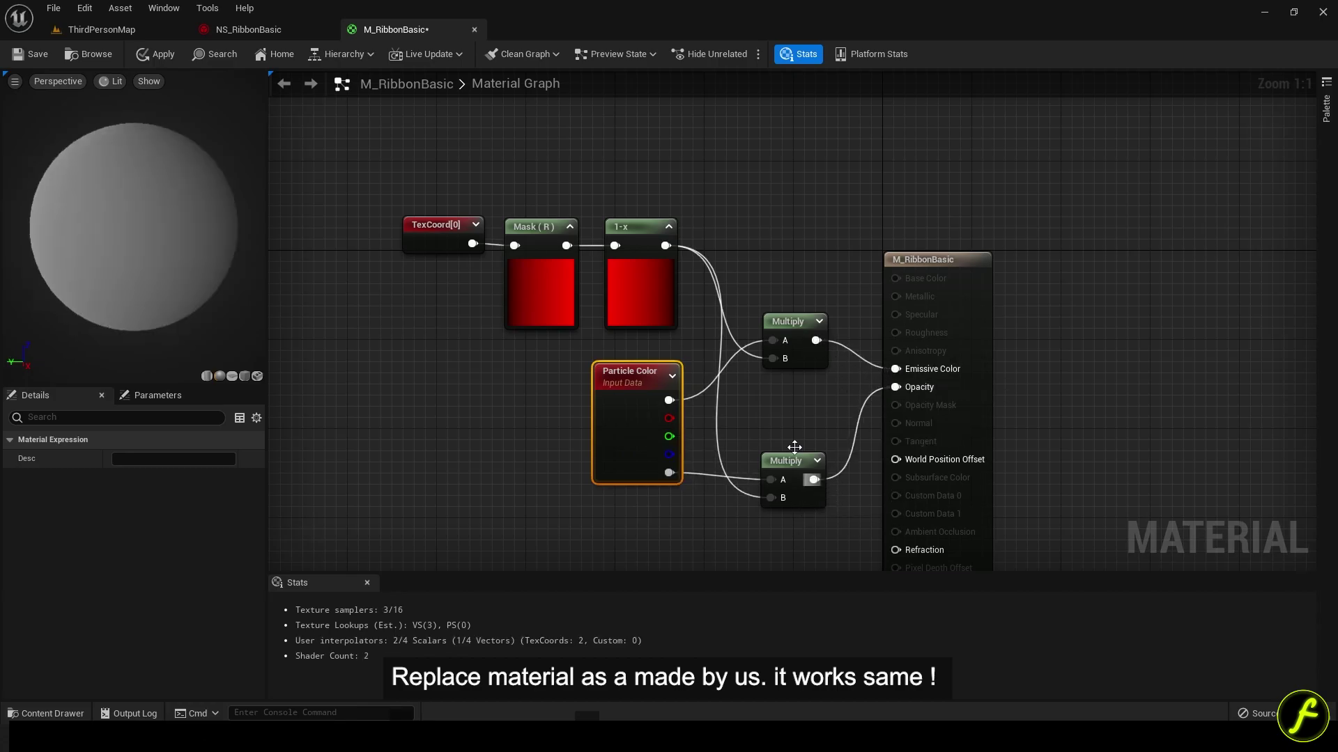
Step: Replace DefaultRibbonMaterial with M_RibbonBasic on NS_RibbonBasic's Ribbon Renderer, then reopen the material graph
left_click(96, 54)
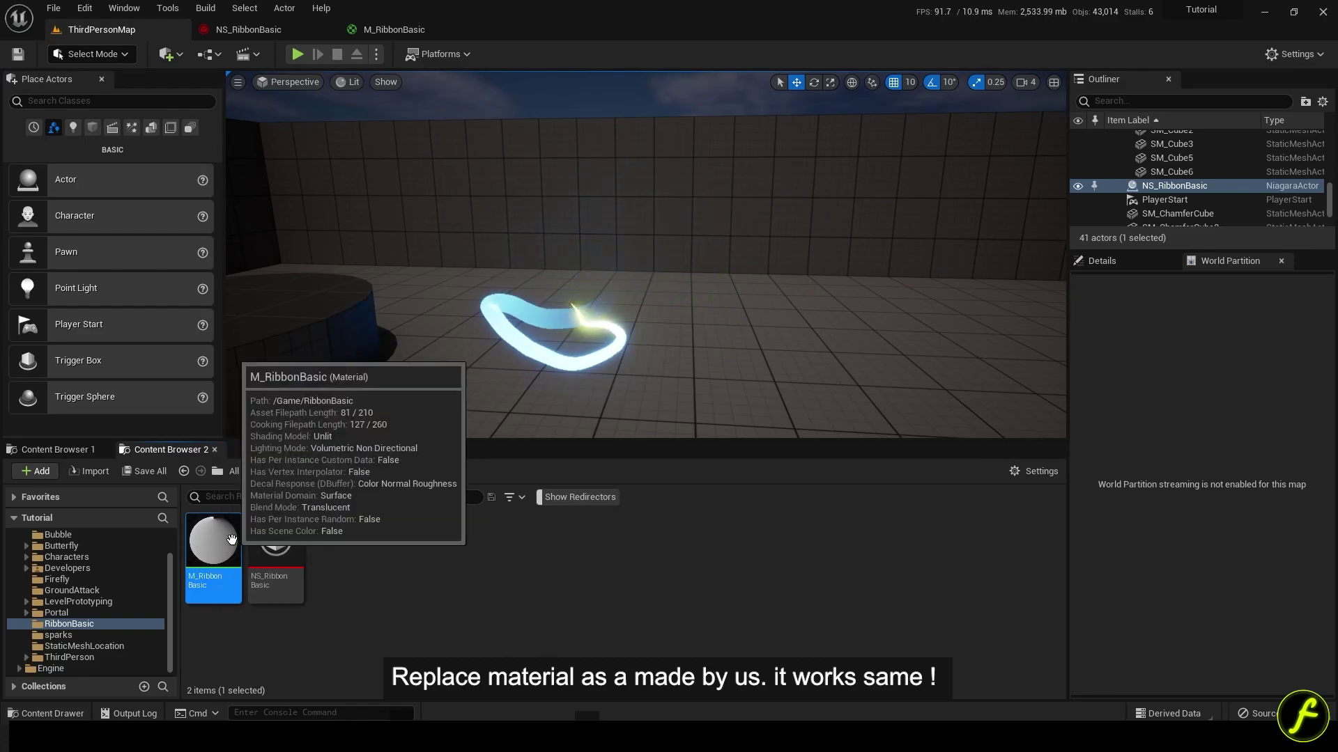
left_click(248, 29)
left_click(669, 524)
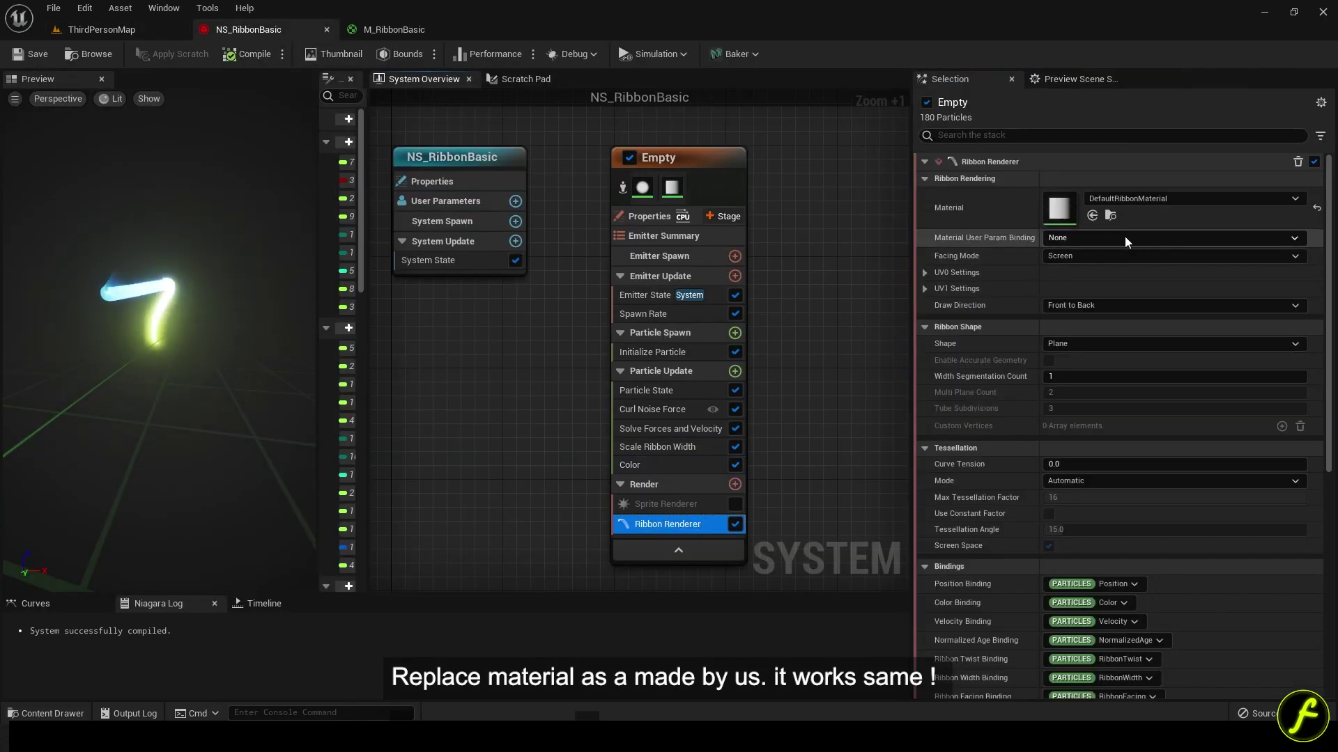
left_click(1092, 215)
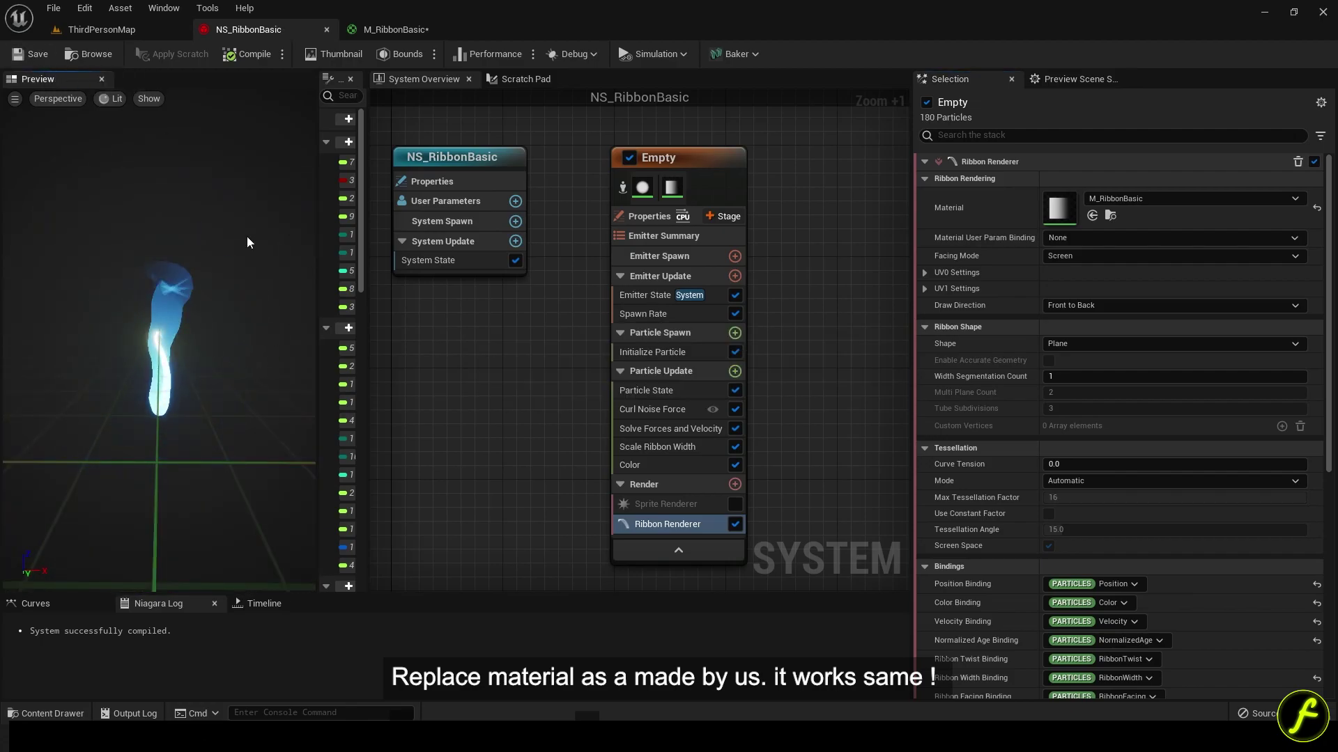
left_click(444, 28)
right_click_drag(639, 161, 700, 222)
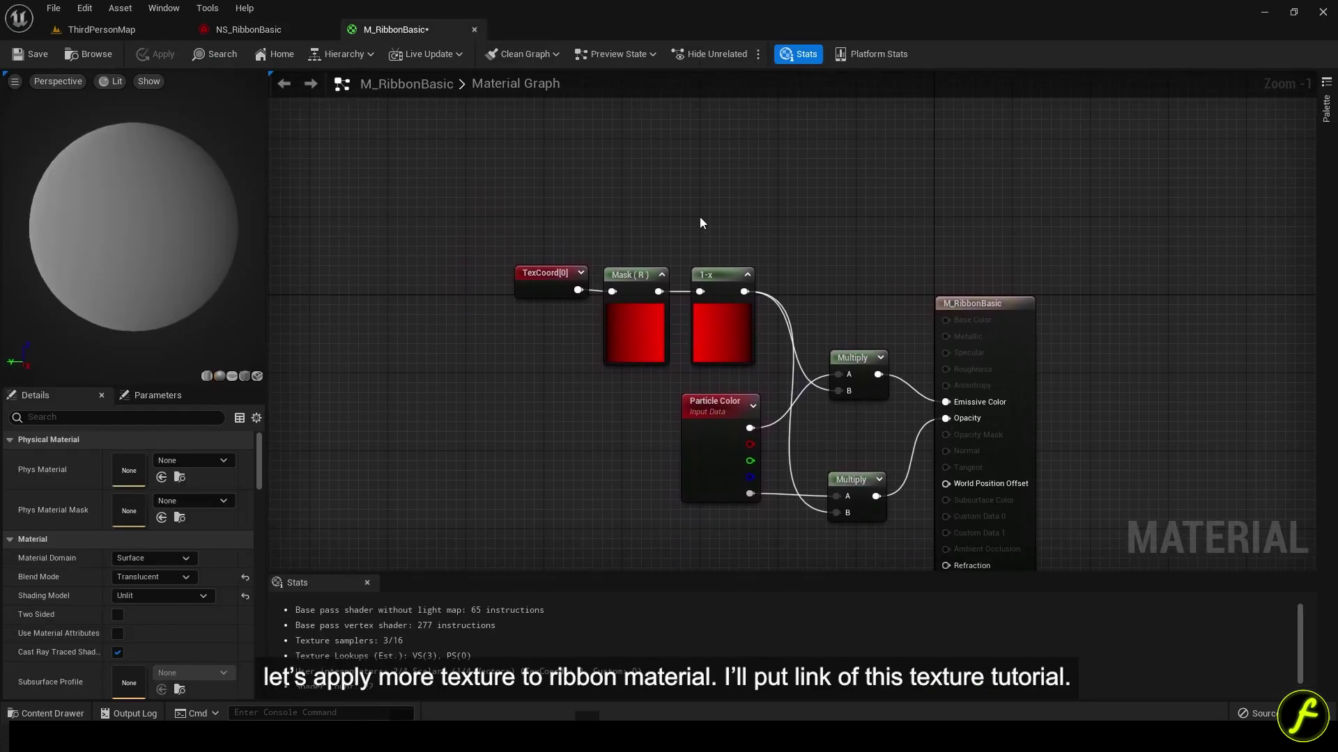
Step: Add a Texture Sample node and assign it the T_Cloud_photoshop texture from the GroundAttack folder
right_click(680, 172)
type("textur")
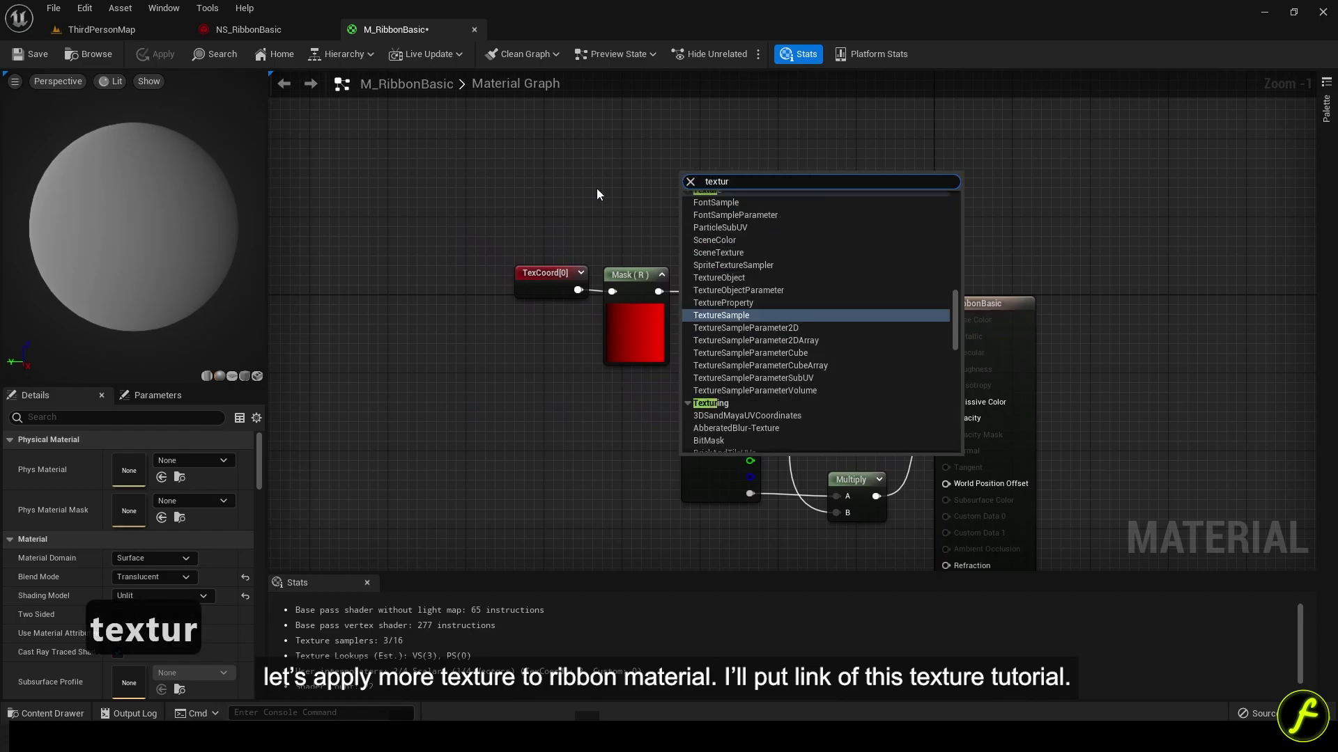
left_click(755, 316)
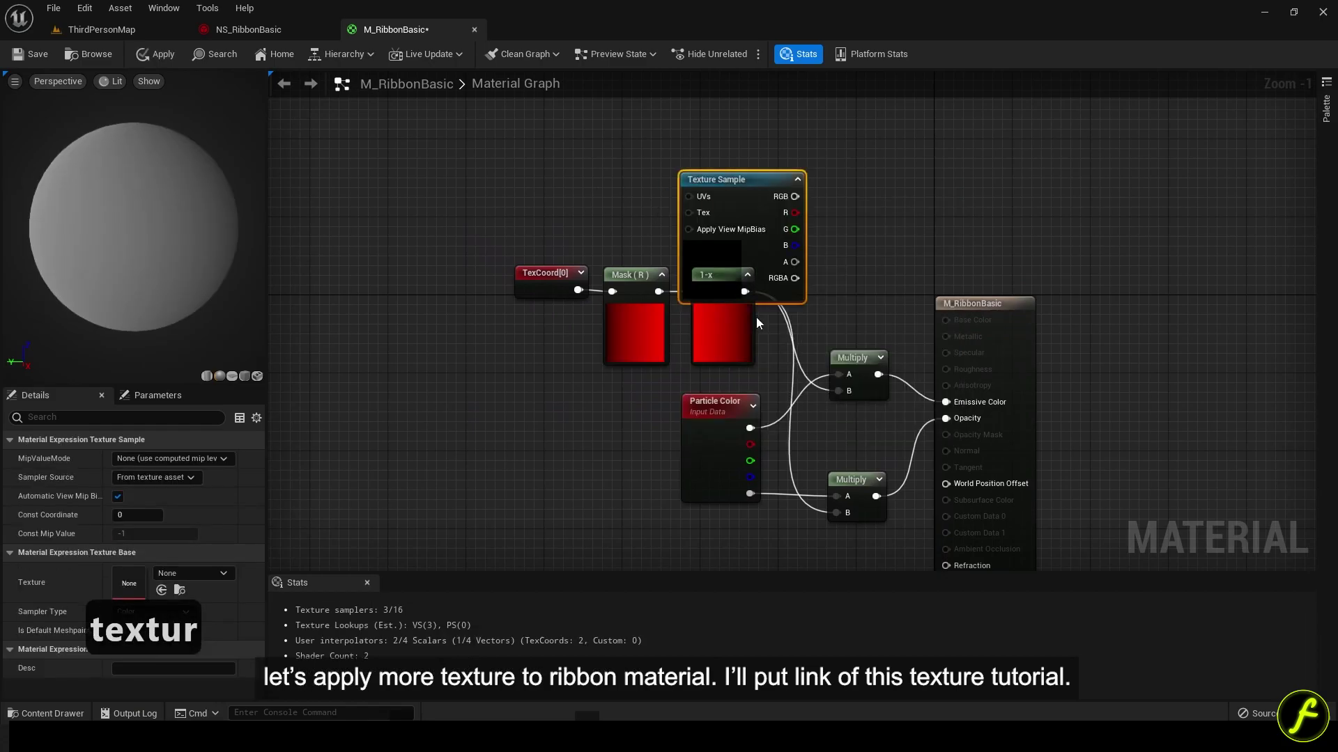
left_click_drag(727, 242, 667, 182)
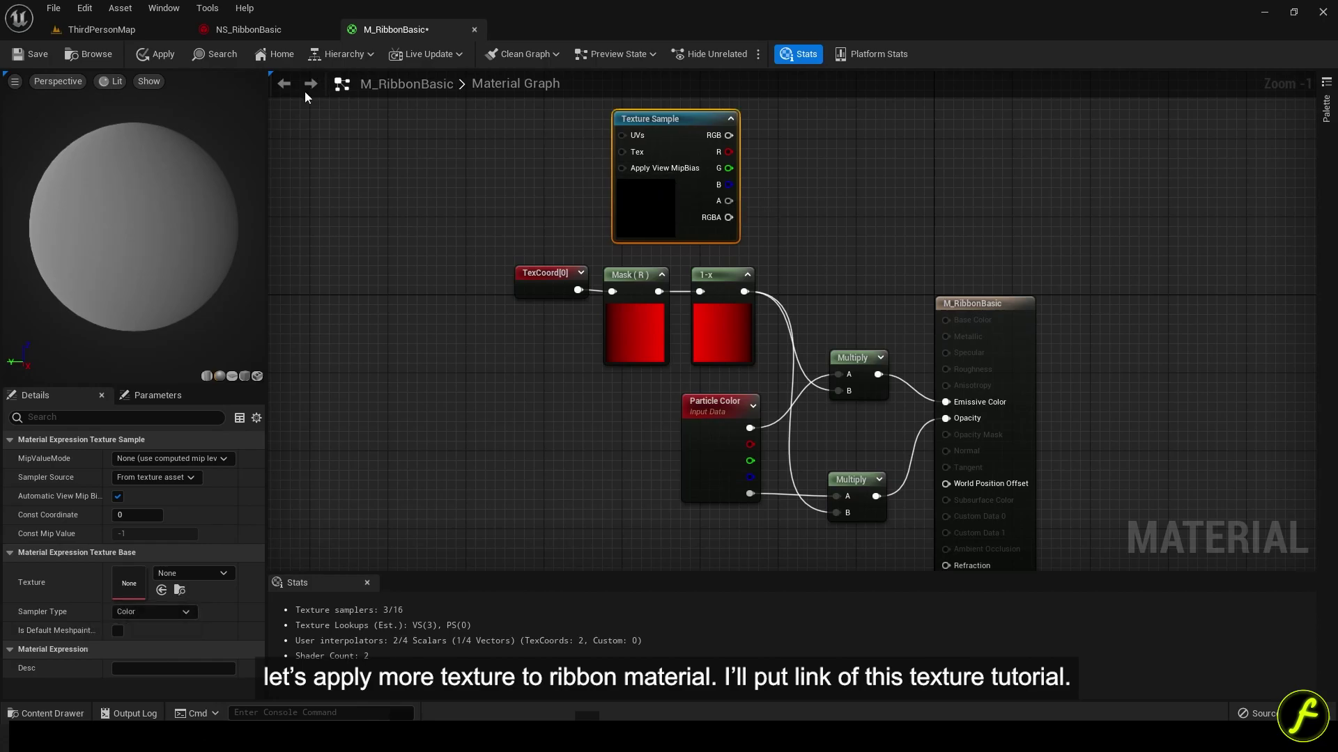
left_click(154, 28)
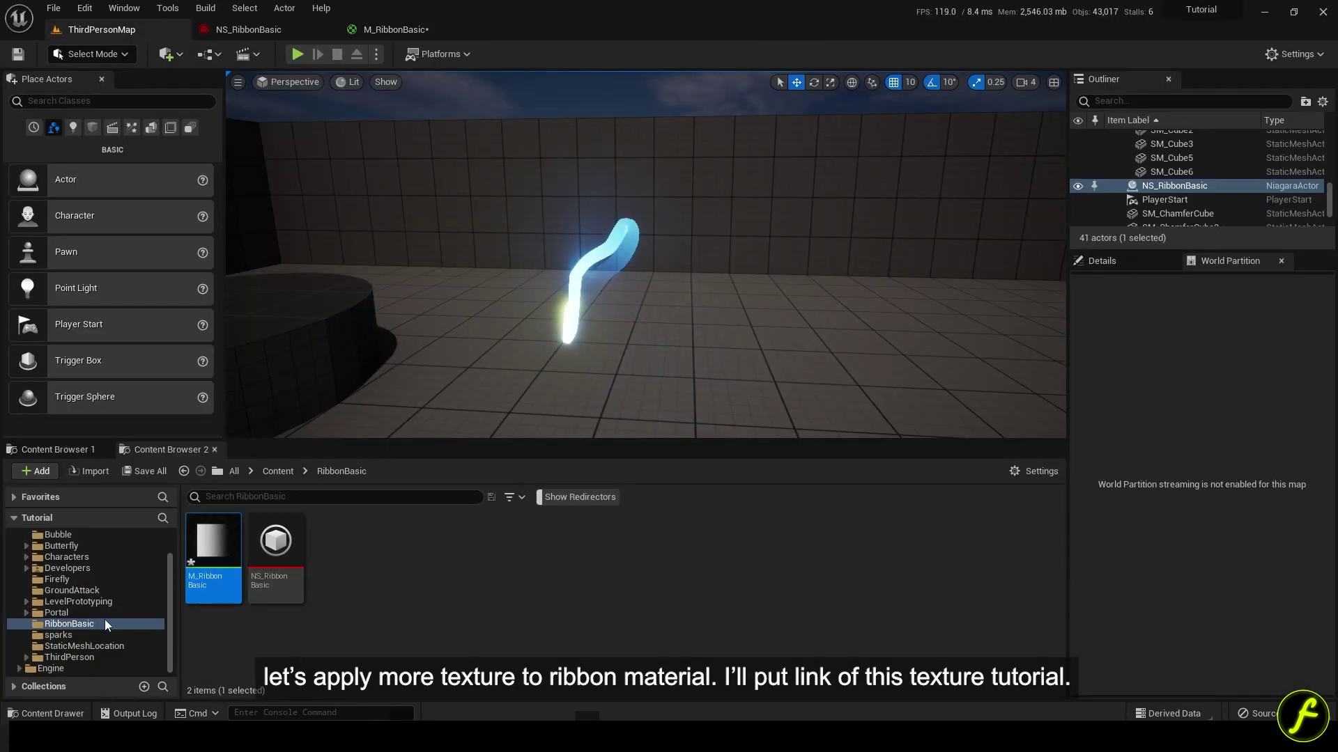
left_click(70, 590)
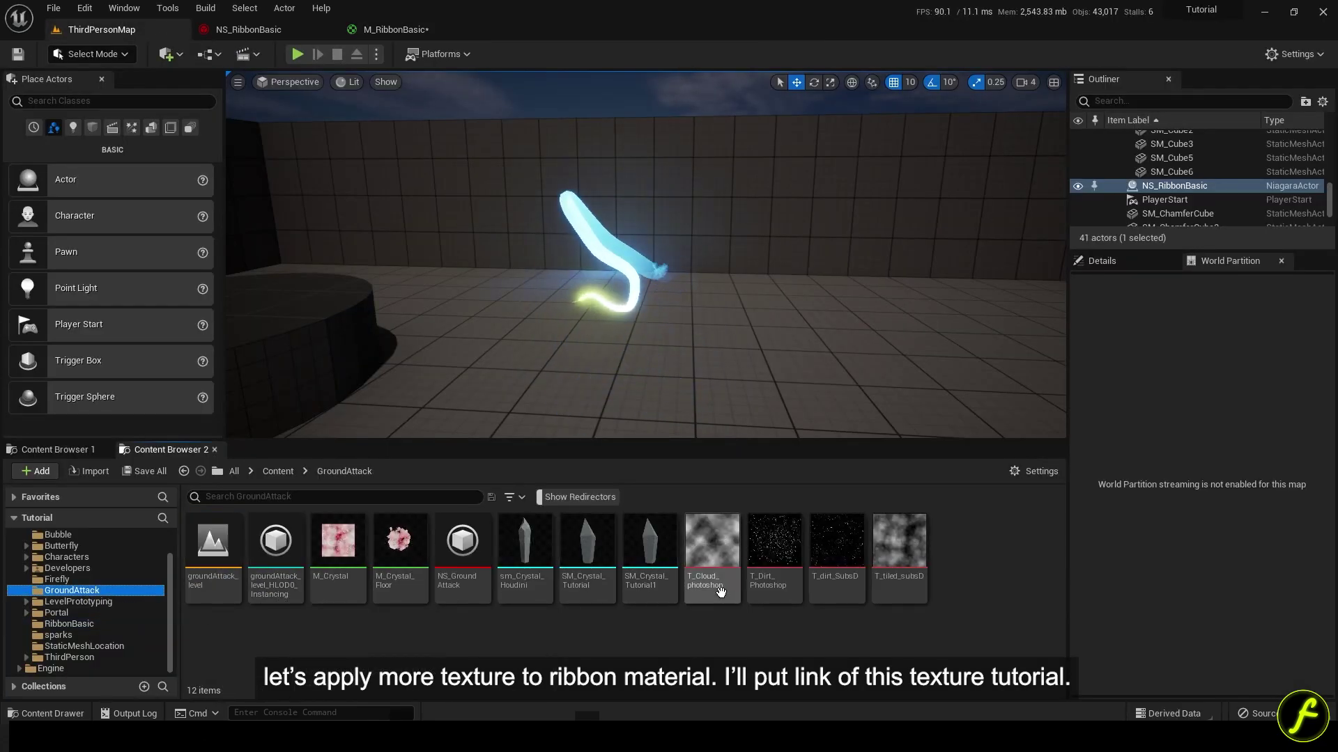
left_click(717, 556)
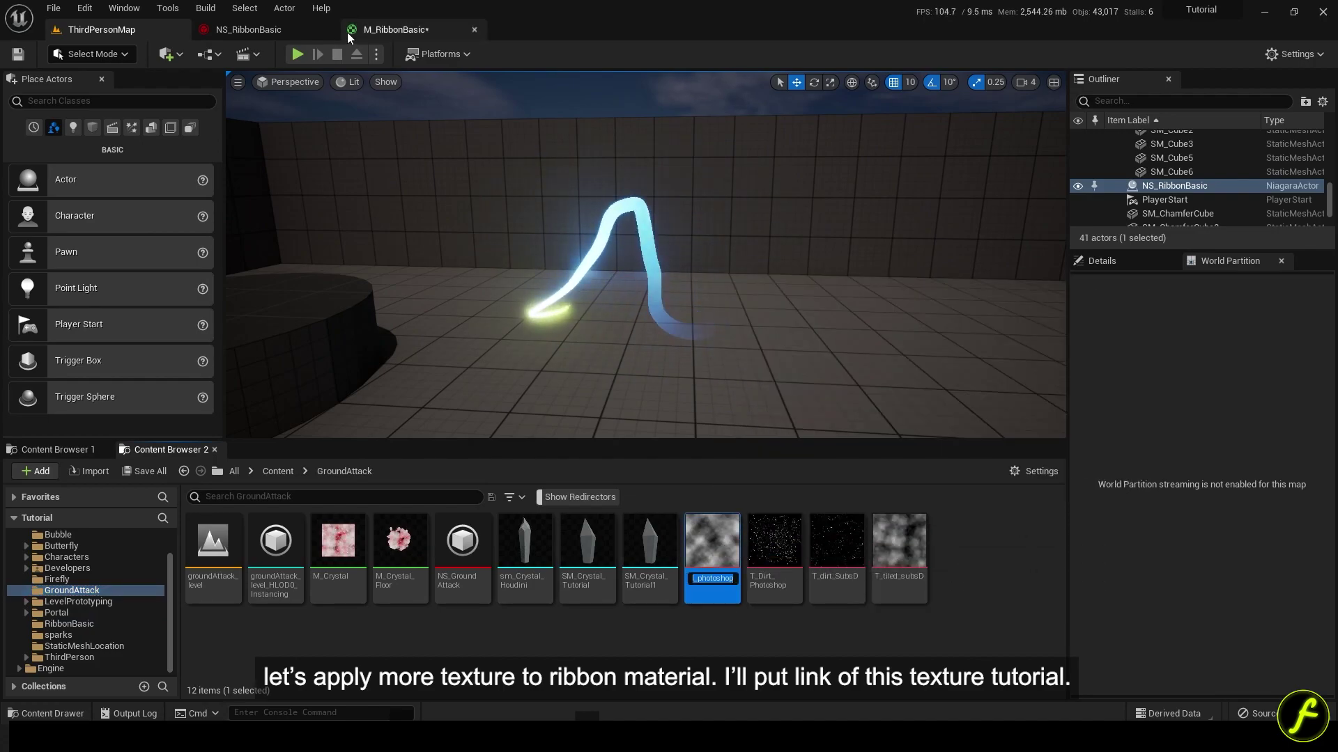
left_click(347, 31)
left_click(162, 591)
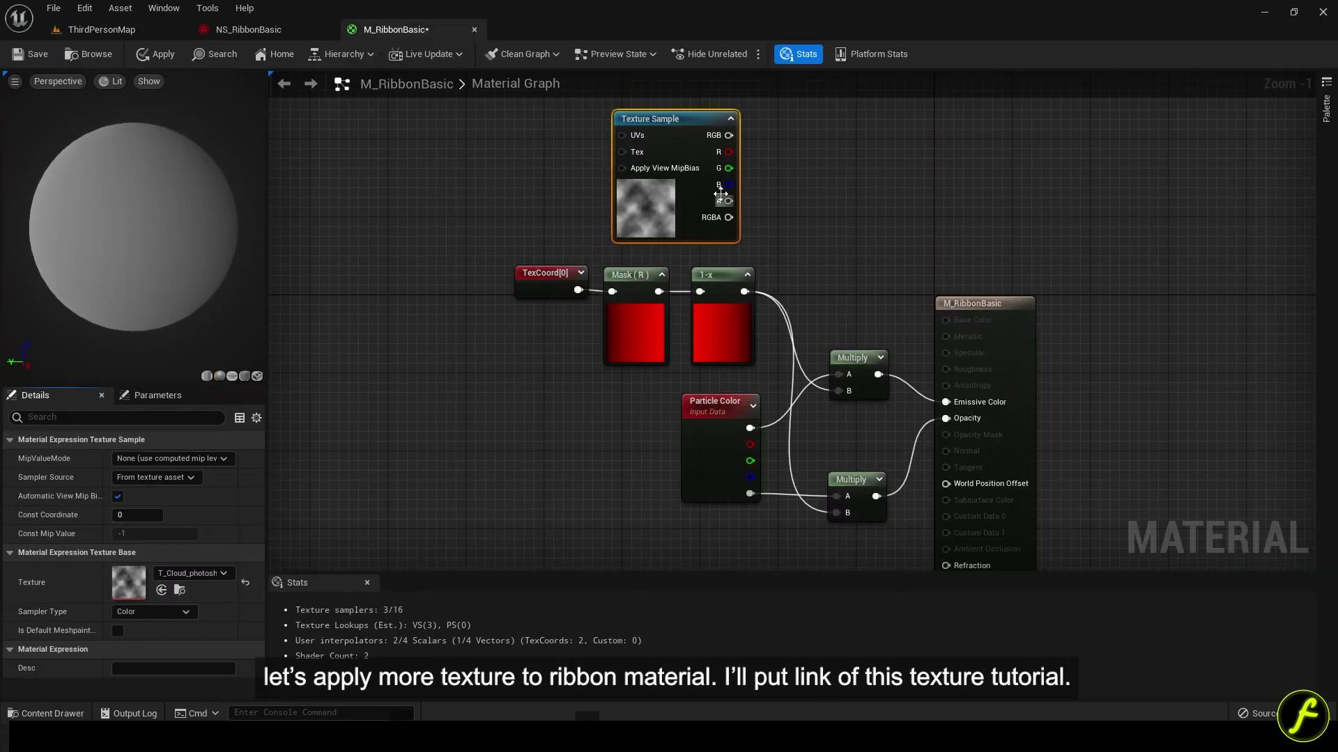
Step: Multiply the texture's R channel by 1-x and feed the result into both emissive and opacity Multiplies
right_click_drag(798, 222, 778, 225)
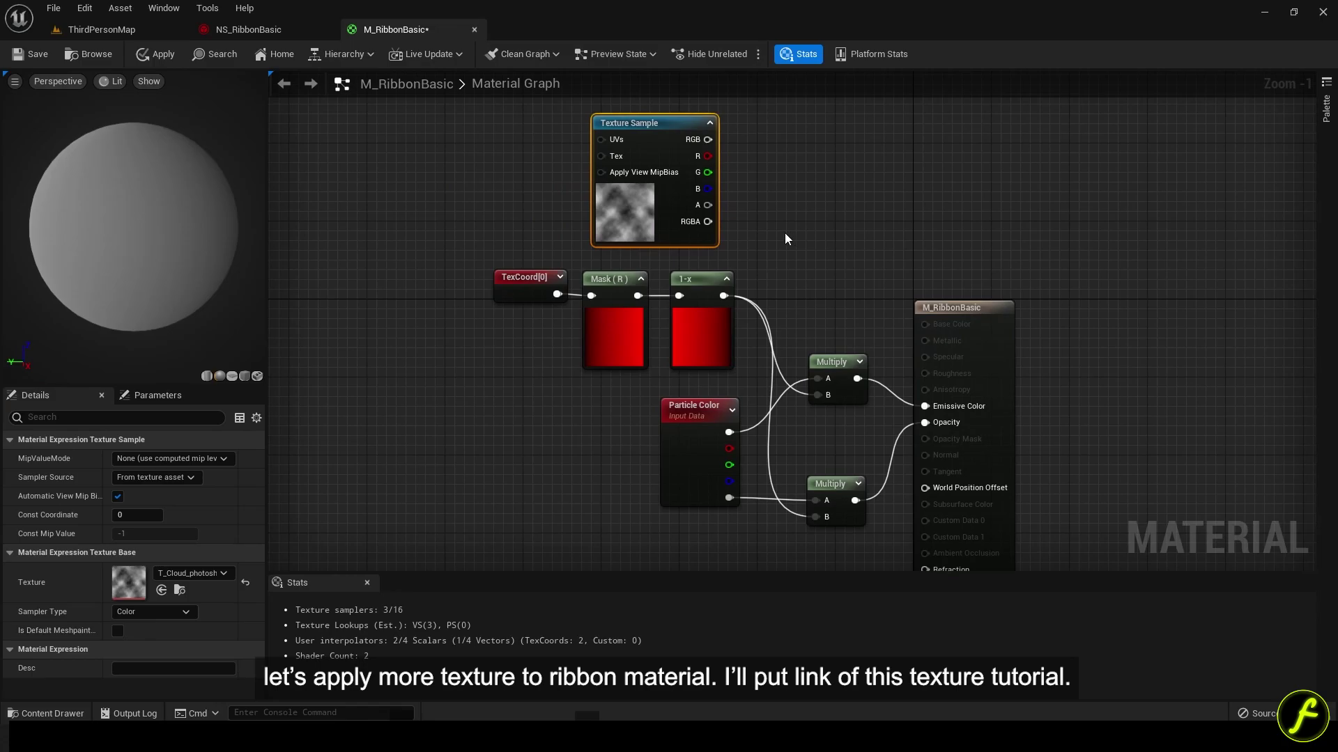
left_click(769, 213)
left_click_drag(721, 296, 779, 235)
left_click_drag(724, 139, 707, 156)
left_click_drag(836, 296, 826, 259)
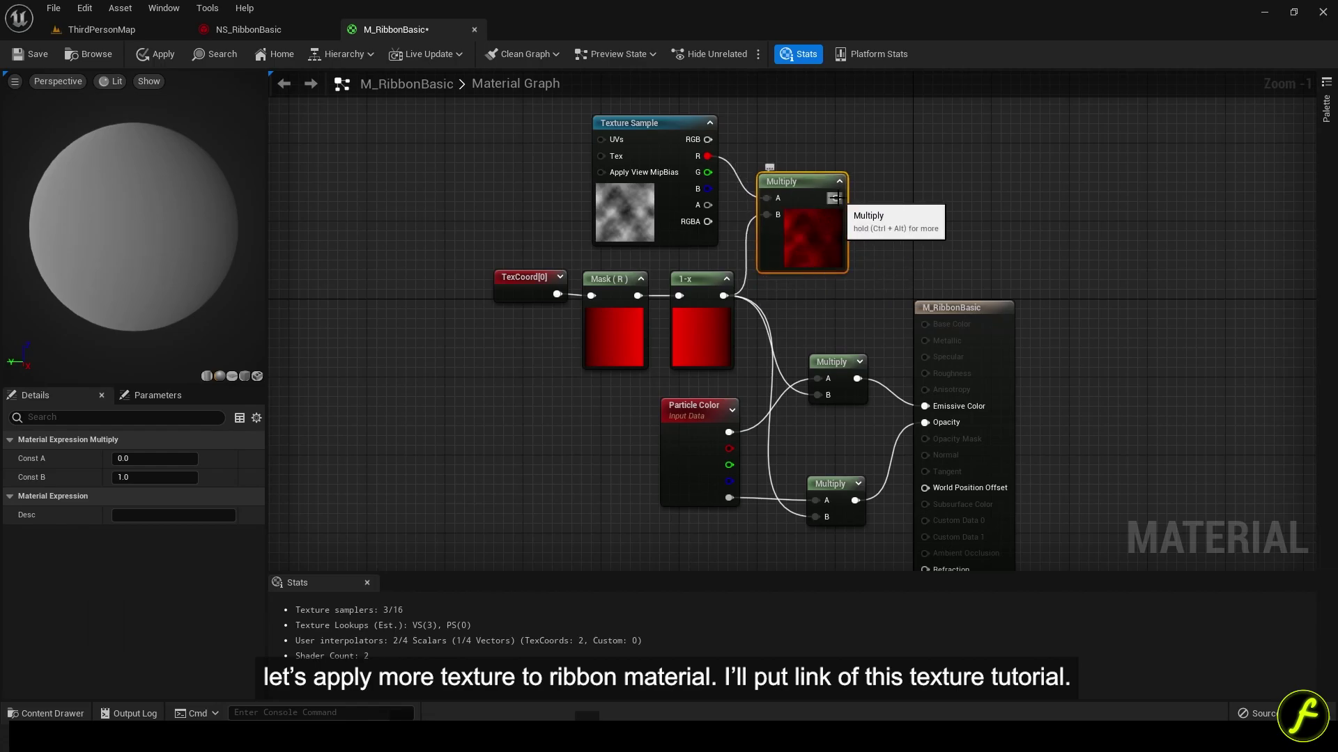
left_click_drag(815, 403, 817, 397)
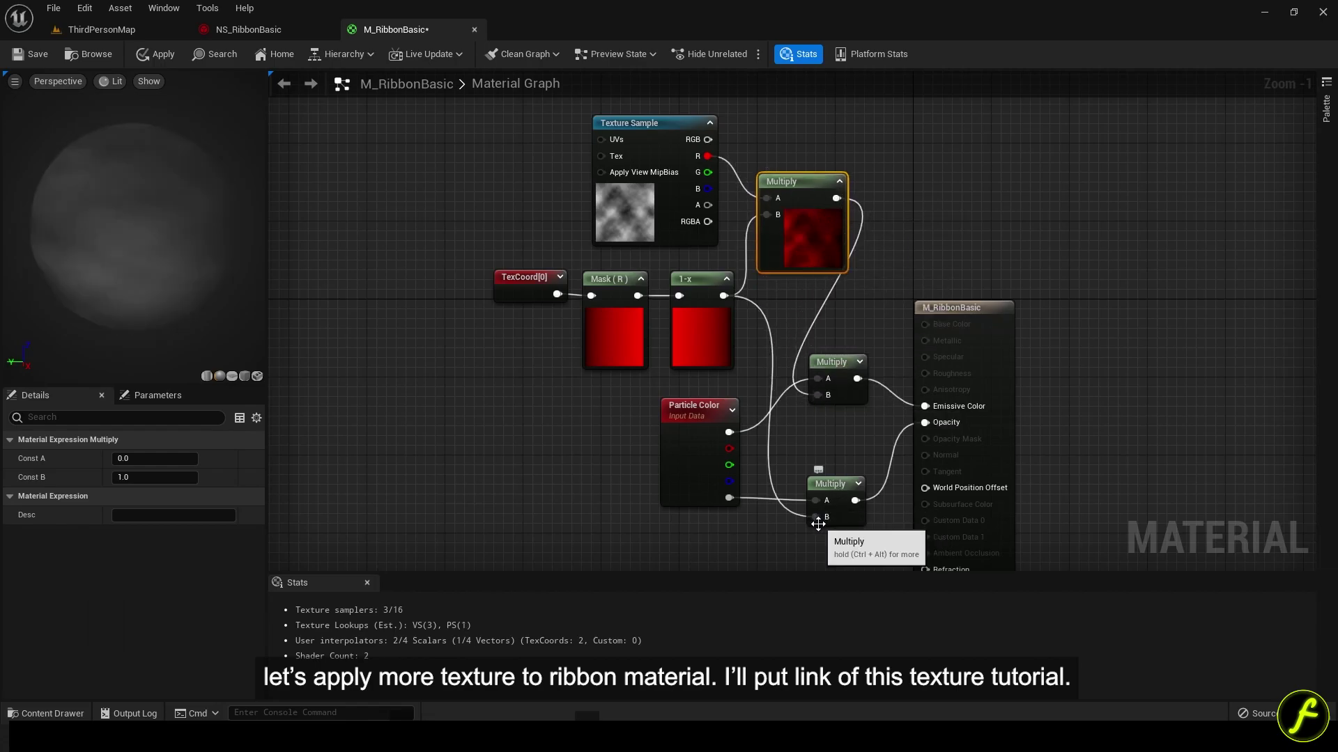
left_click_drag(819, 523, 837, 198)
left_click_drag(784, 334, 974, 425)
left_click_drag(989, 202, 1073, 187)
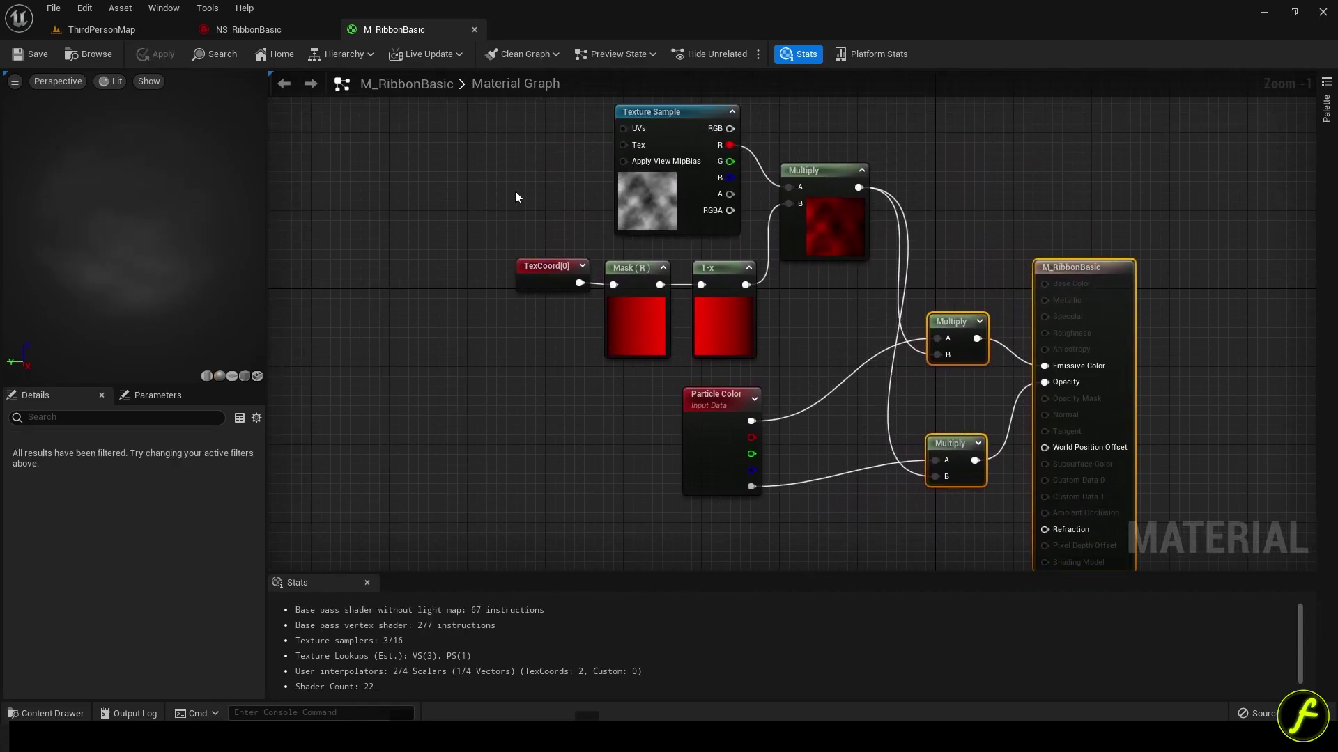
Step: Save, add a Panner node with Speed X -1.0, then view the ThirdPersonMap level
left_click(519, 195)
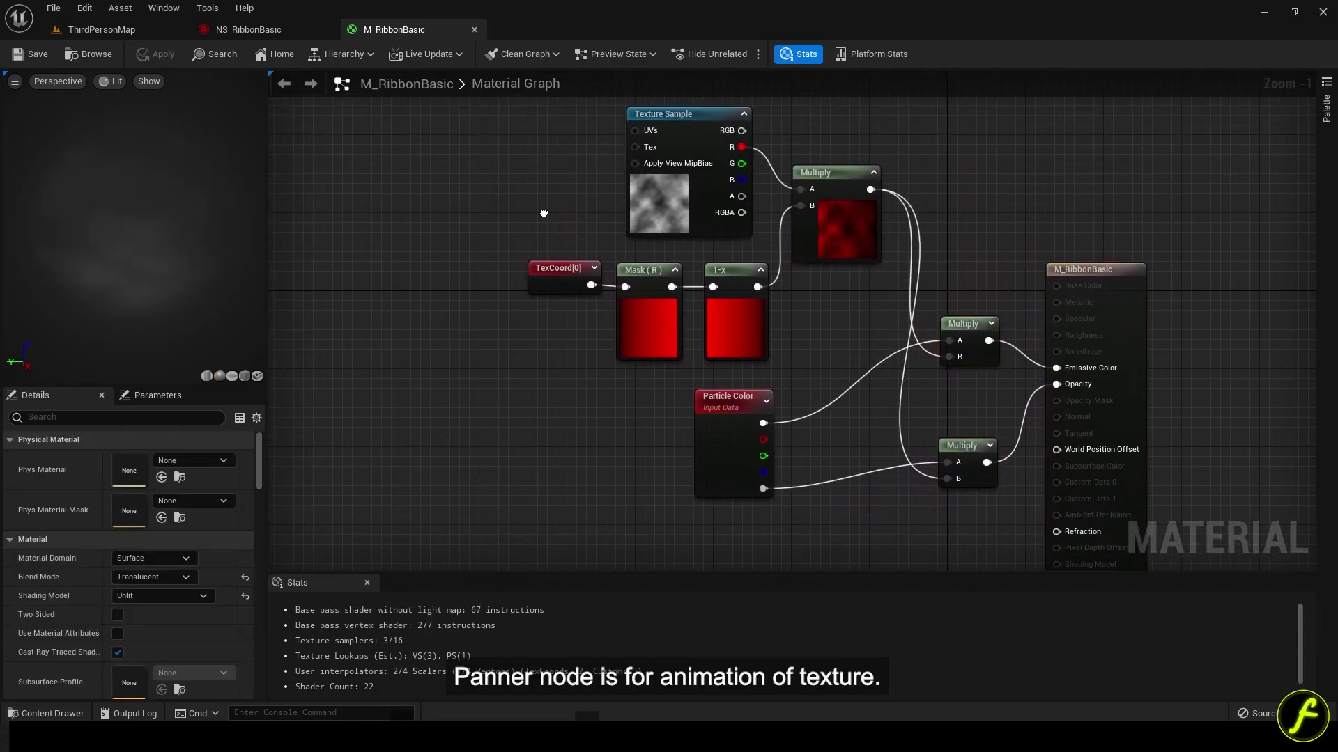
right_click(543, 160)
type("panner")
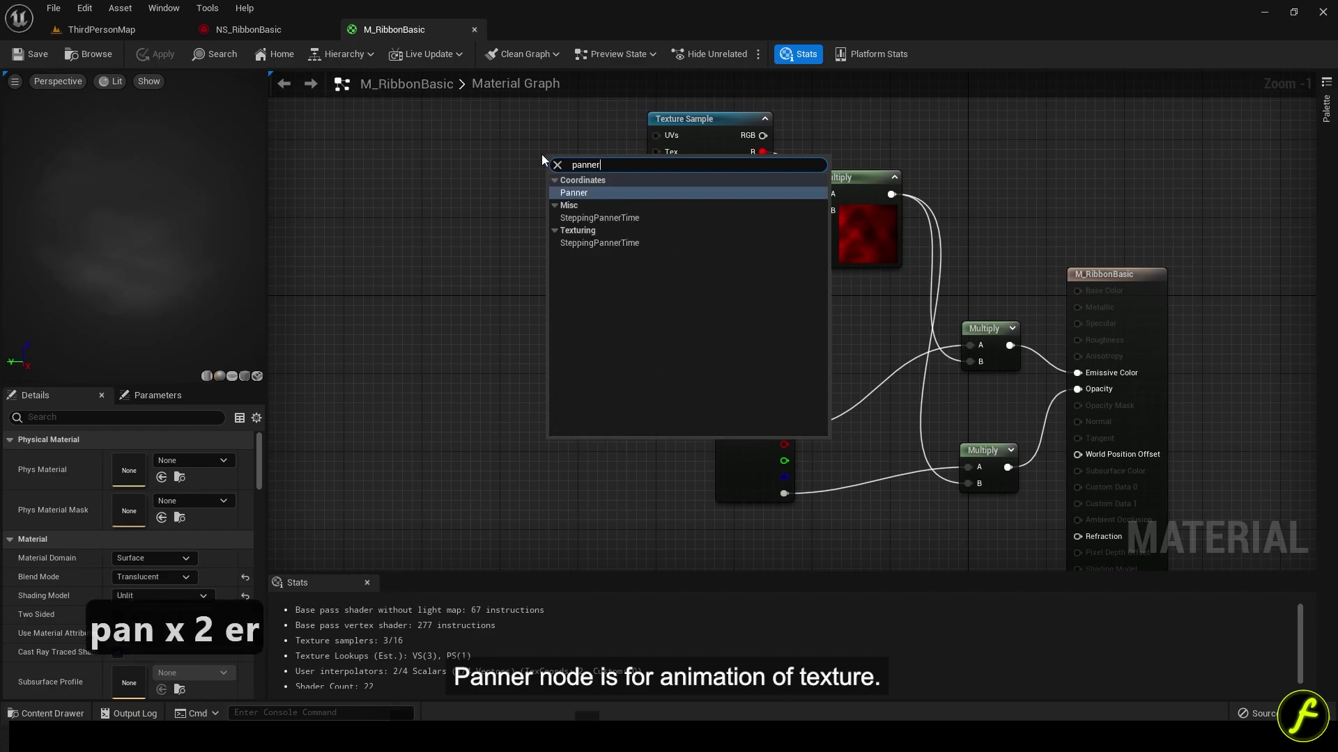
left_click(583, 192)
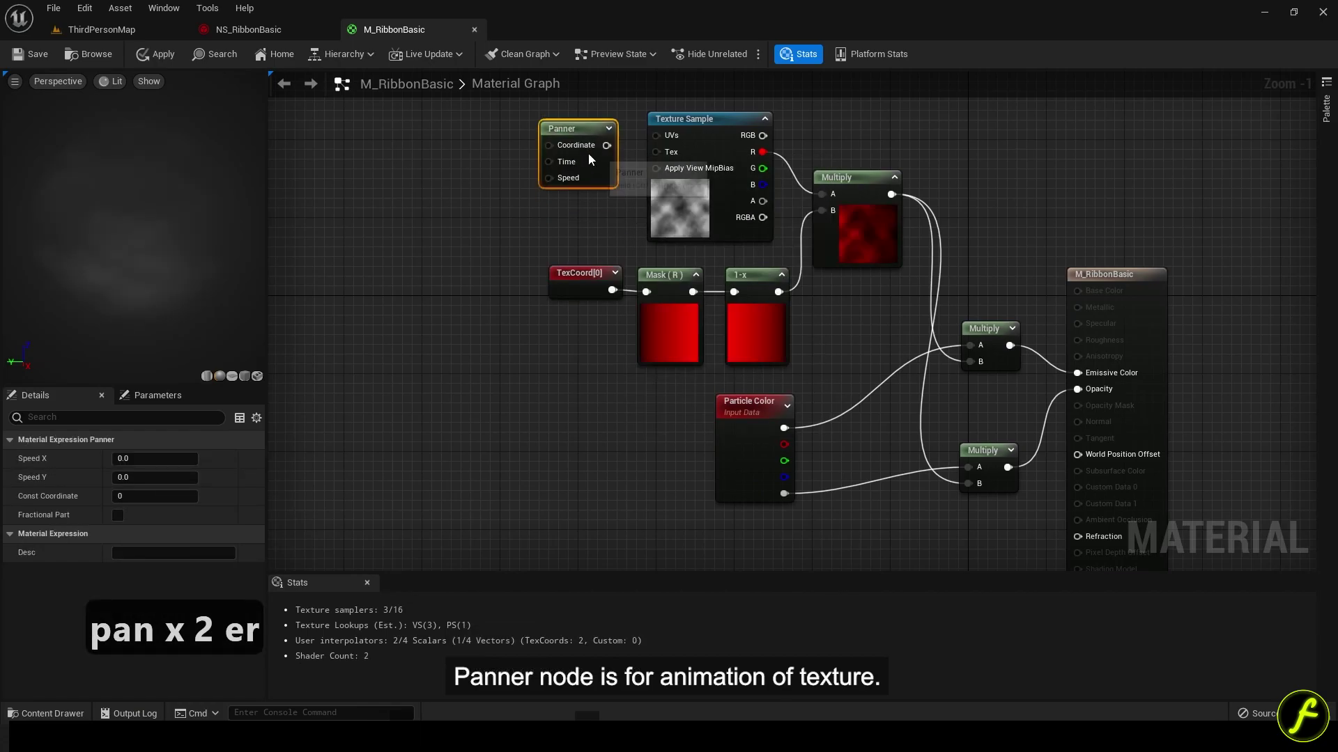
left_click(148, 461)
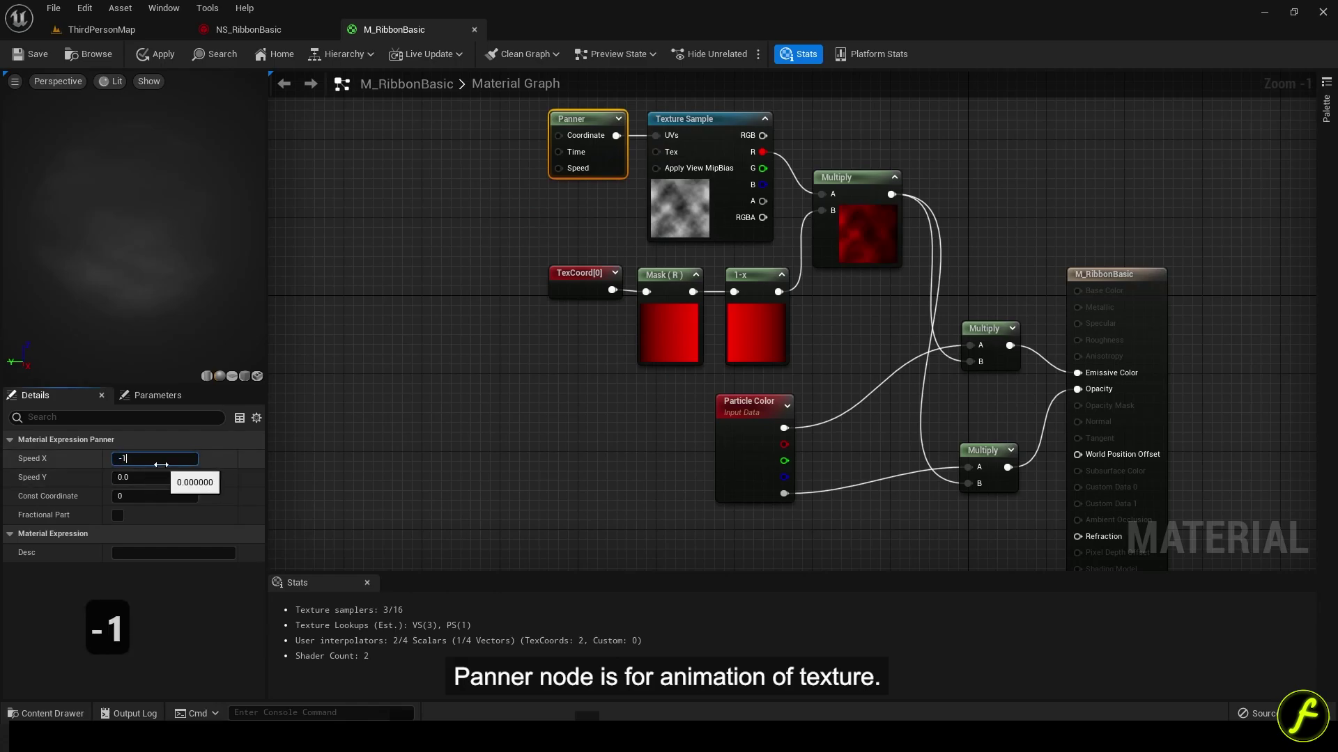
type("-1")
key("Return")
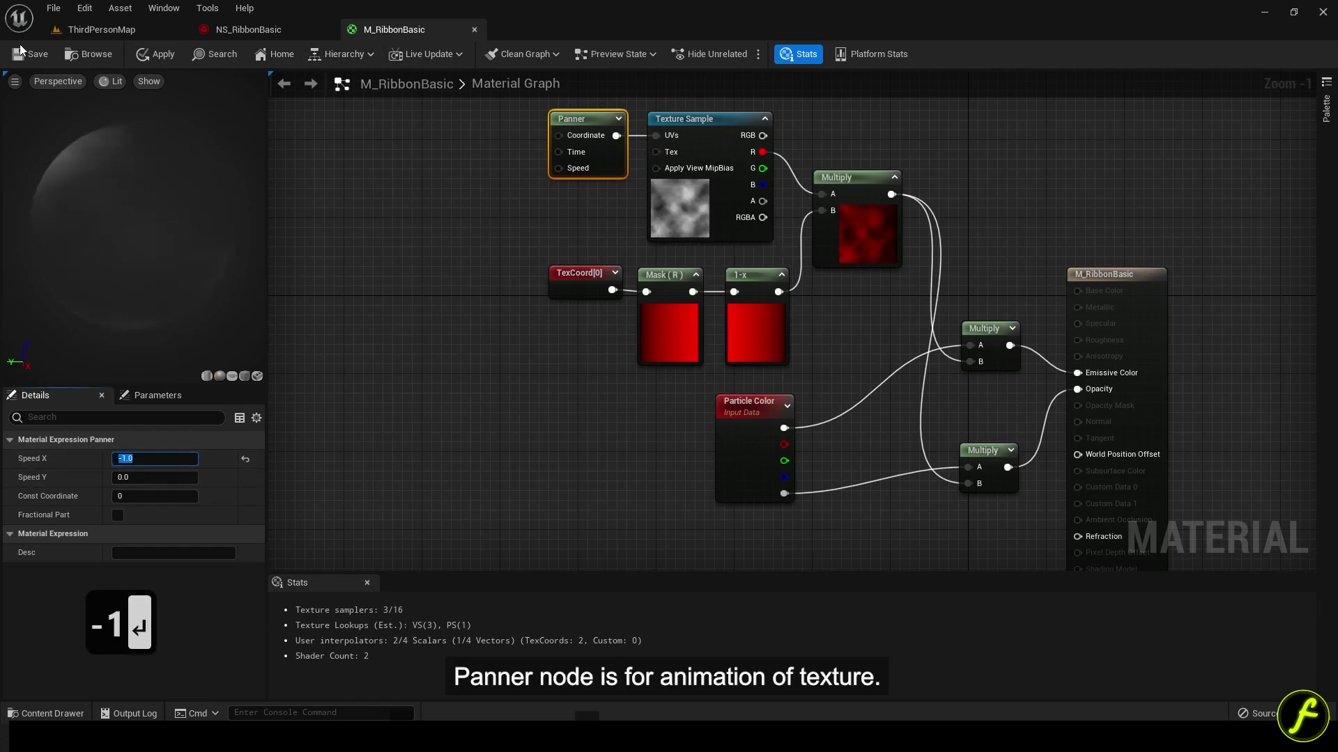
left_click(252, 31)
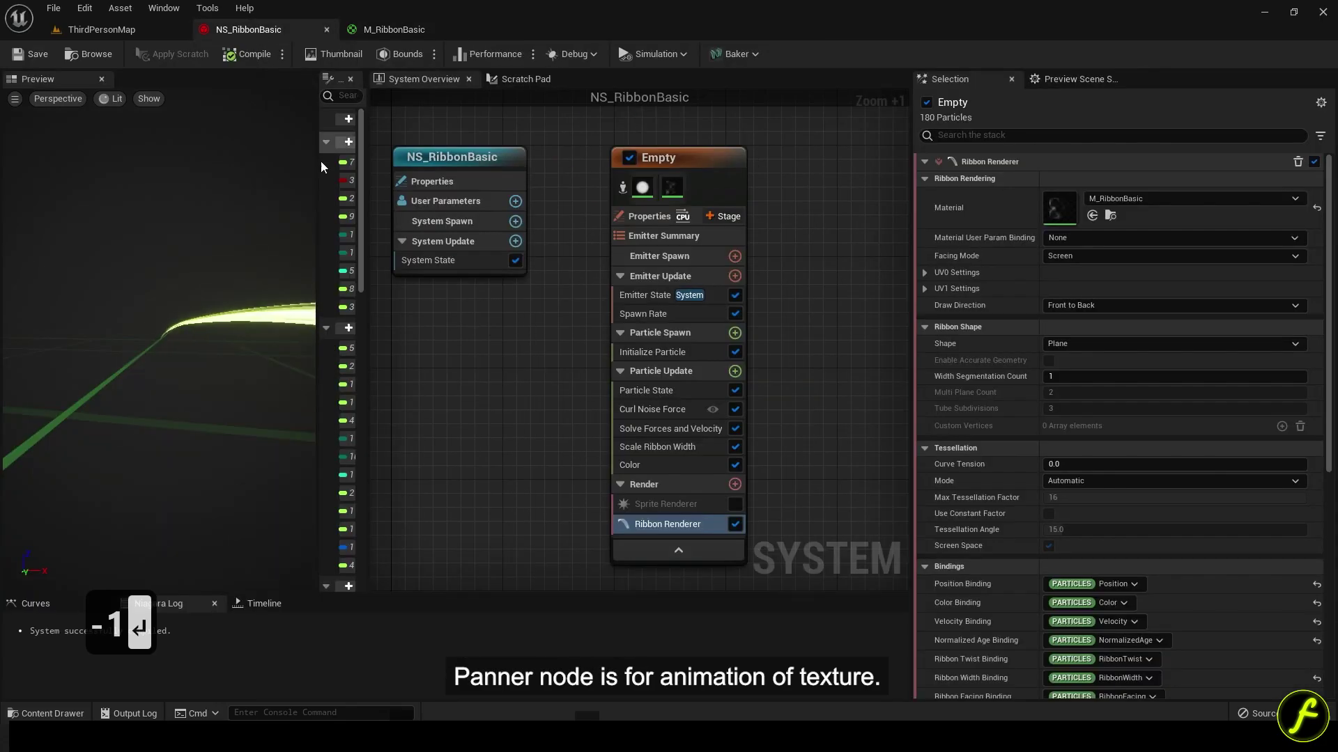
left_click(168, 27)
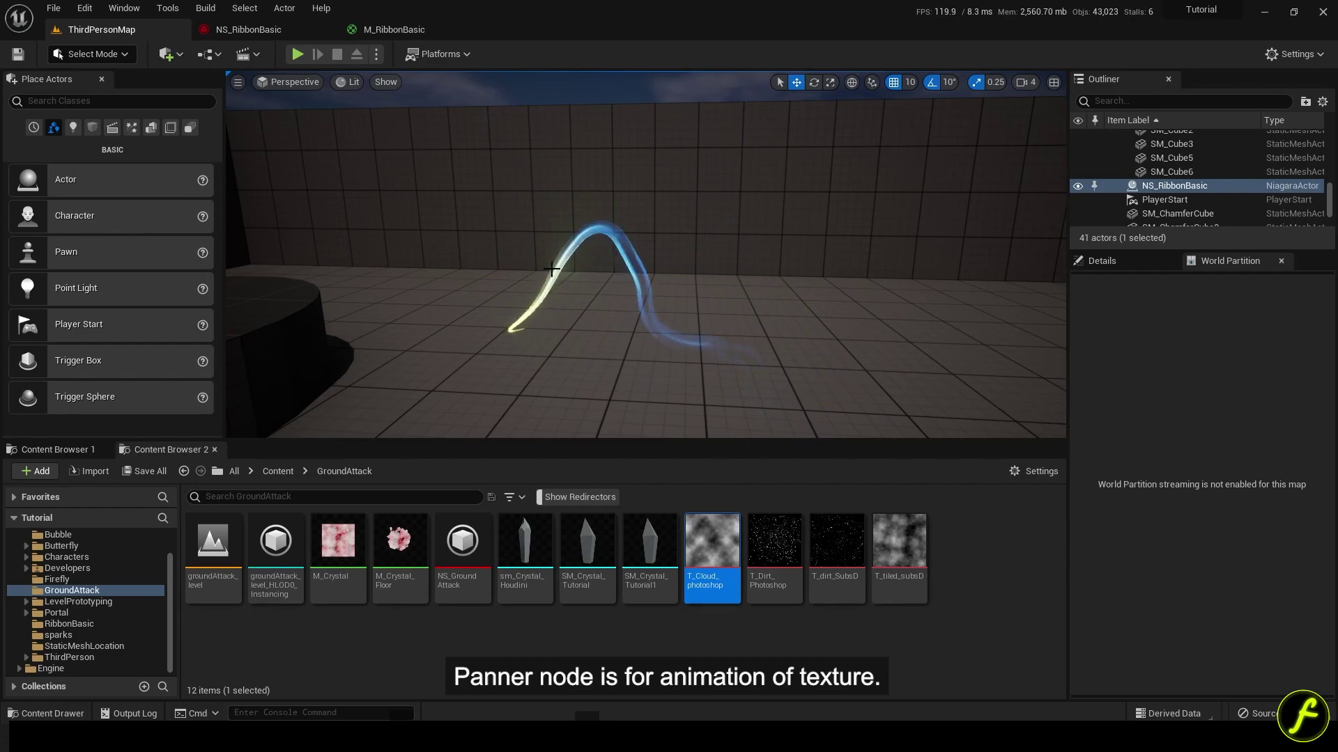
Step: Duplicate the TexCoord[0] node and place the copy left of the Panner
left_click(380, 30)
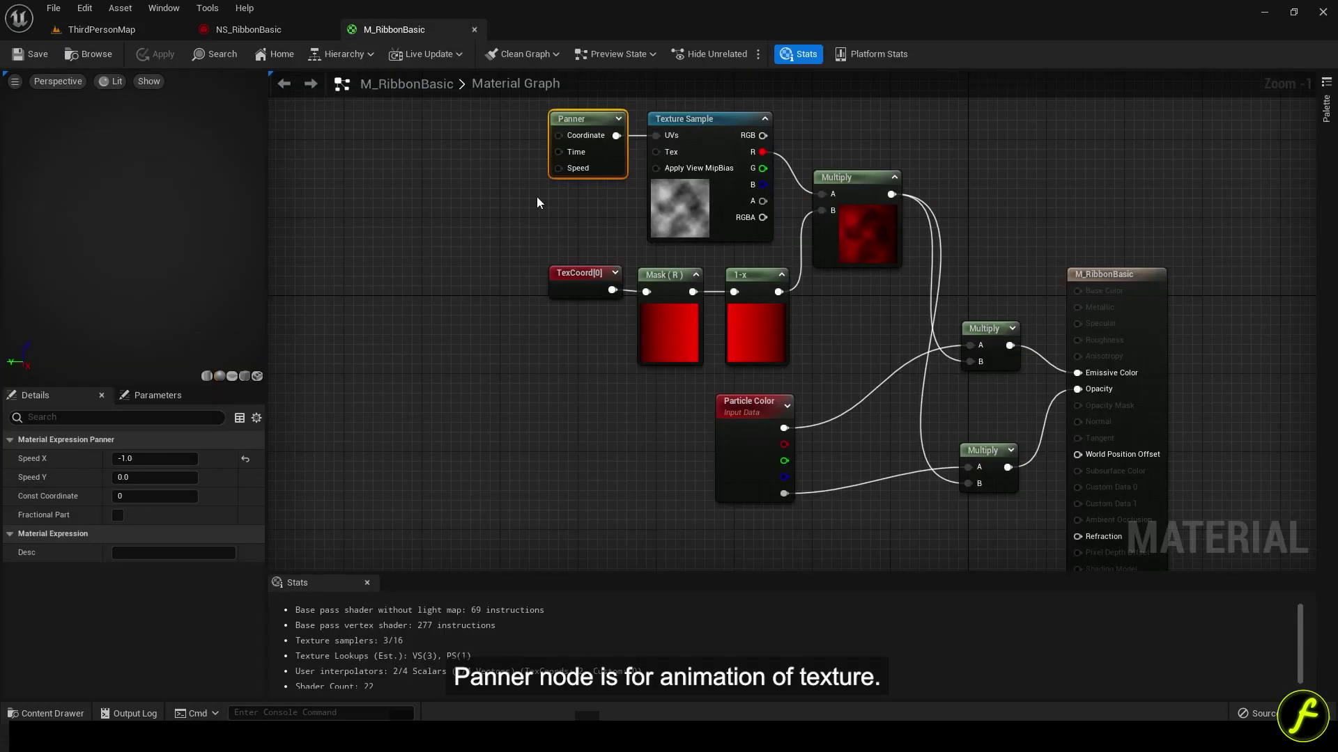
right_click_drag(519, 215, 549, 239)
left_click(609, 299)
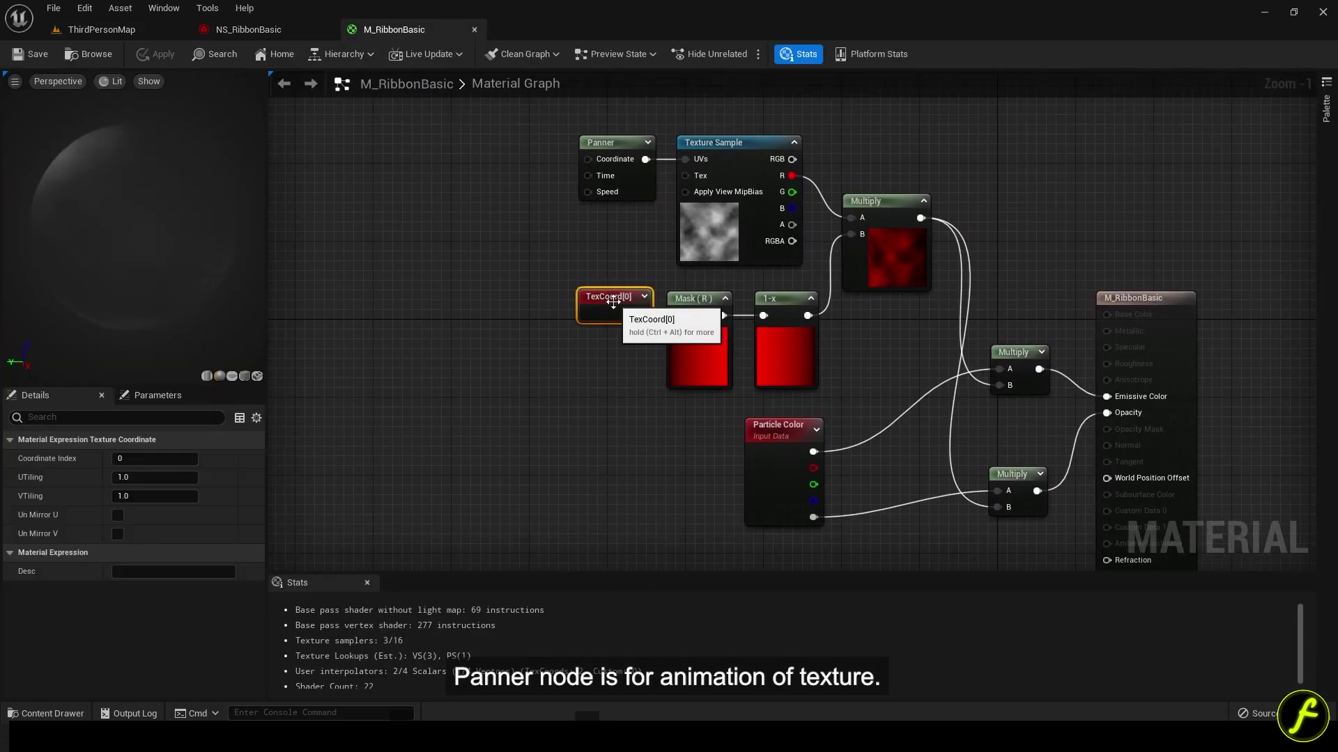
key("ctrl+c")
key("ctrl+v")
left_click_drag(550, 205, 573, 165)
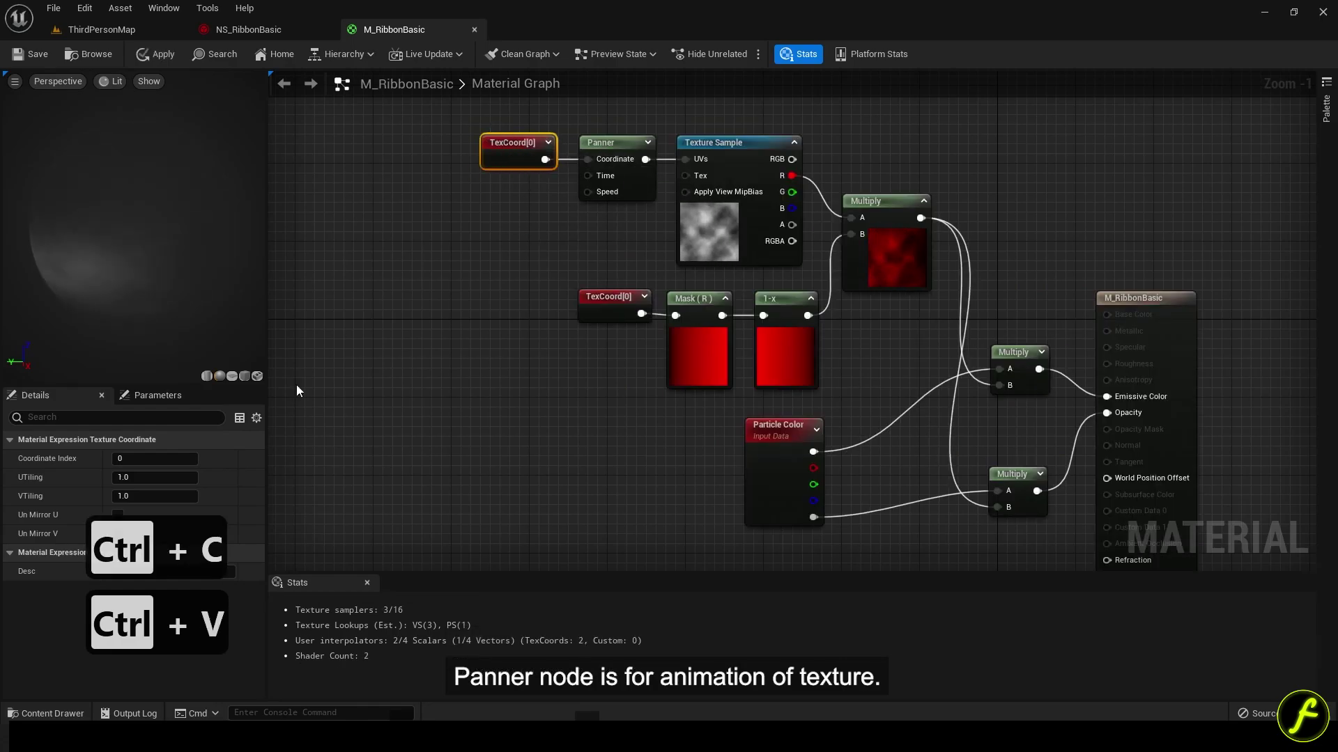
Step: Set the copy's UTiling to 2.0, save the material, and view the ThirdPersonMap level
left_click(155, 496)
type("2")
left_click(160, 476)
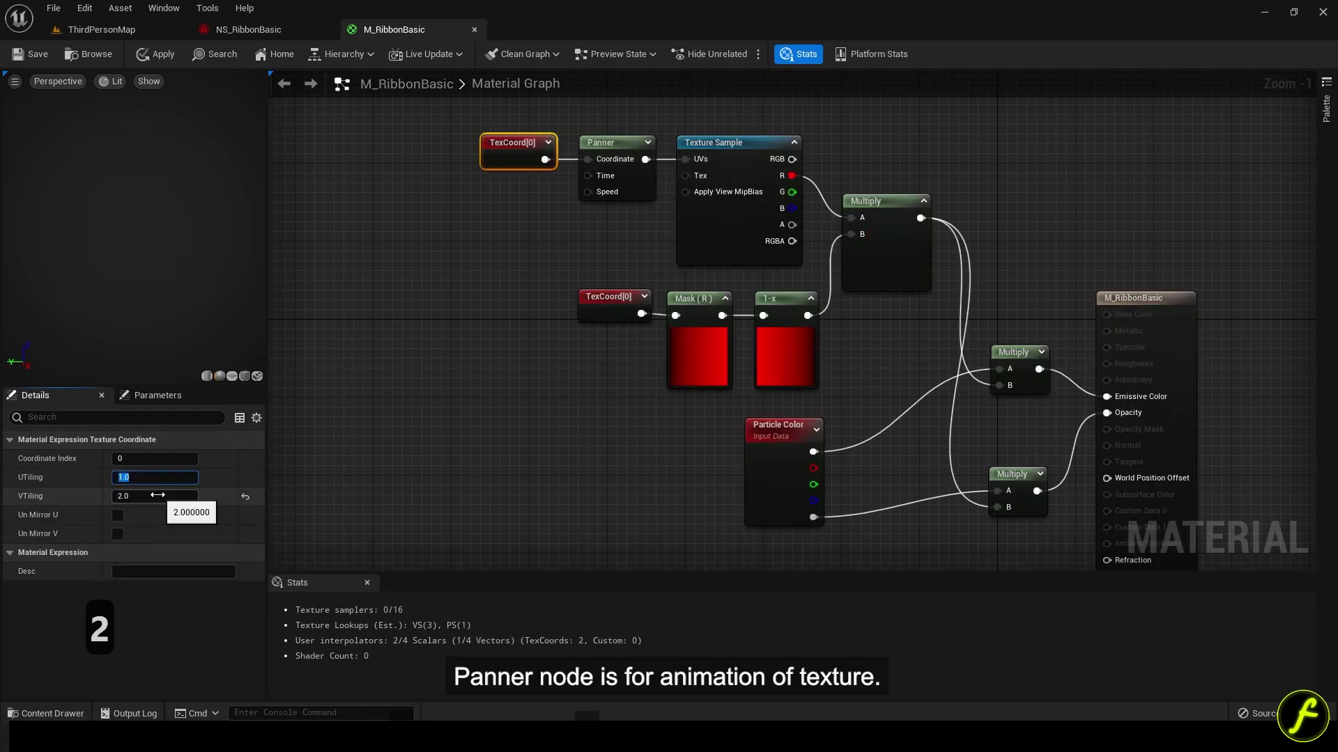
type("2")
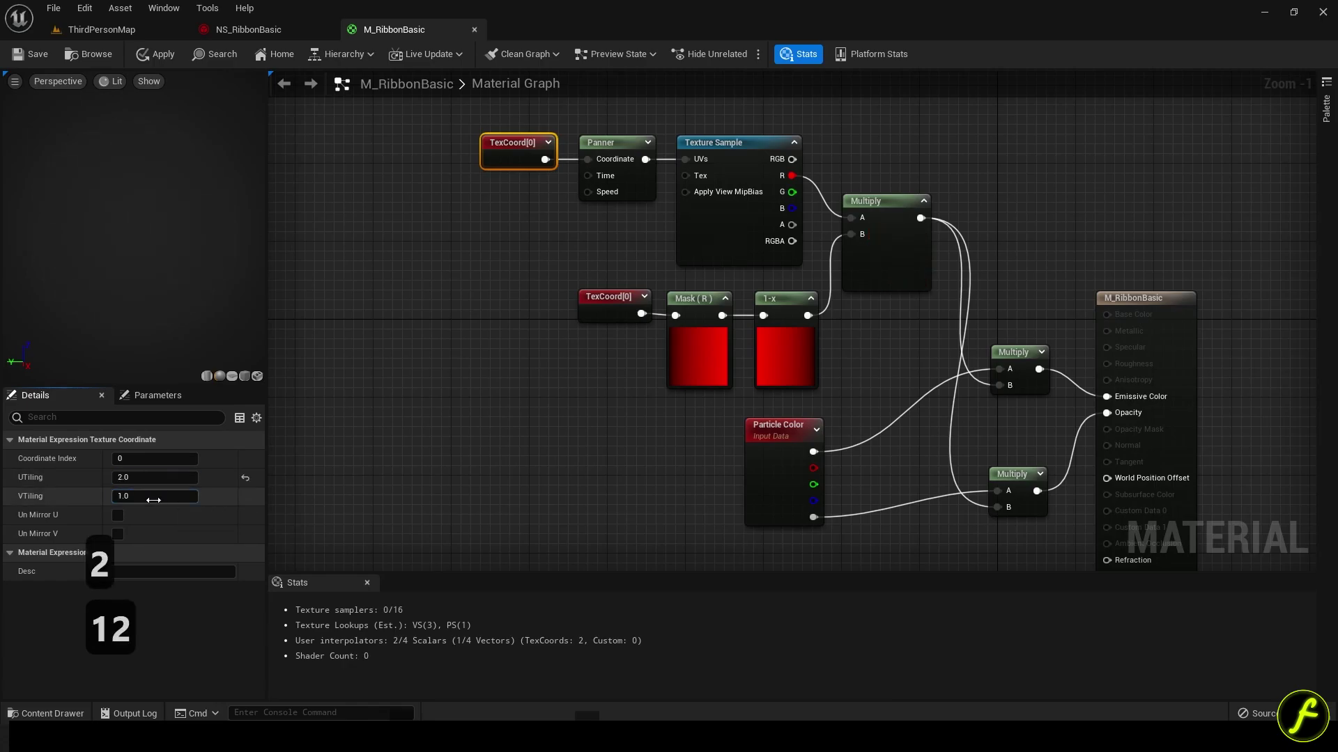
left_click(573, 398)
right_click_drag(572, 398, 518, 380)
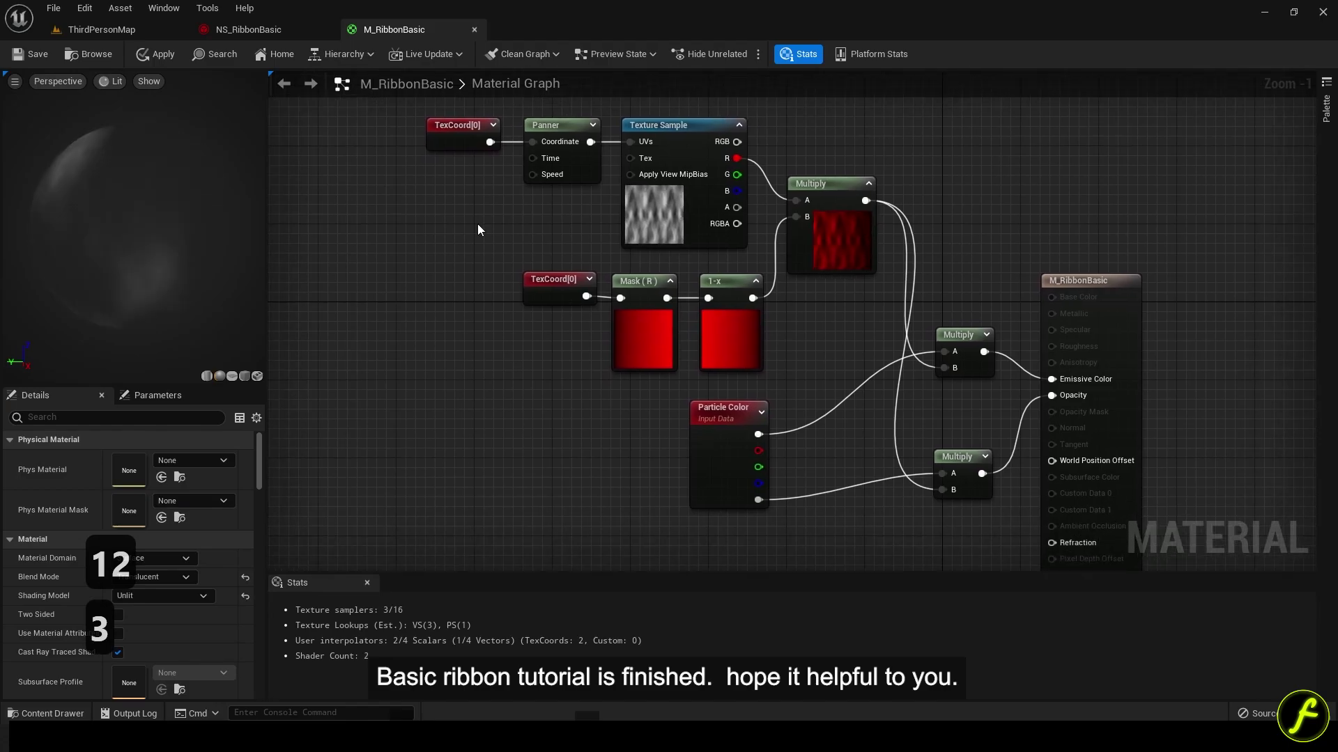
left_click(32, 54)
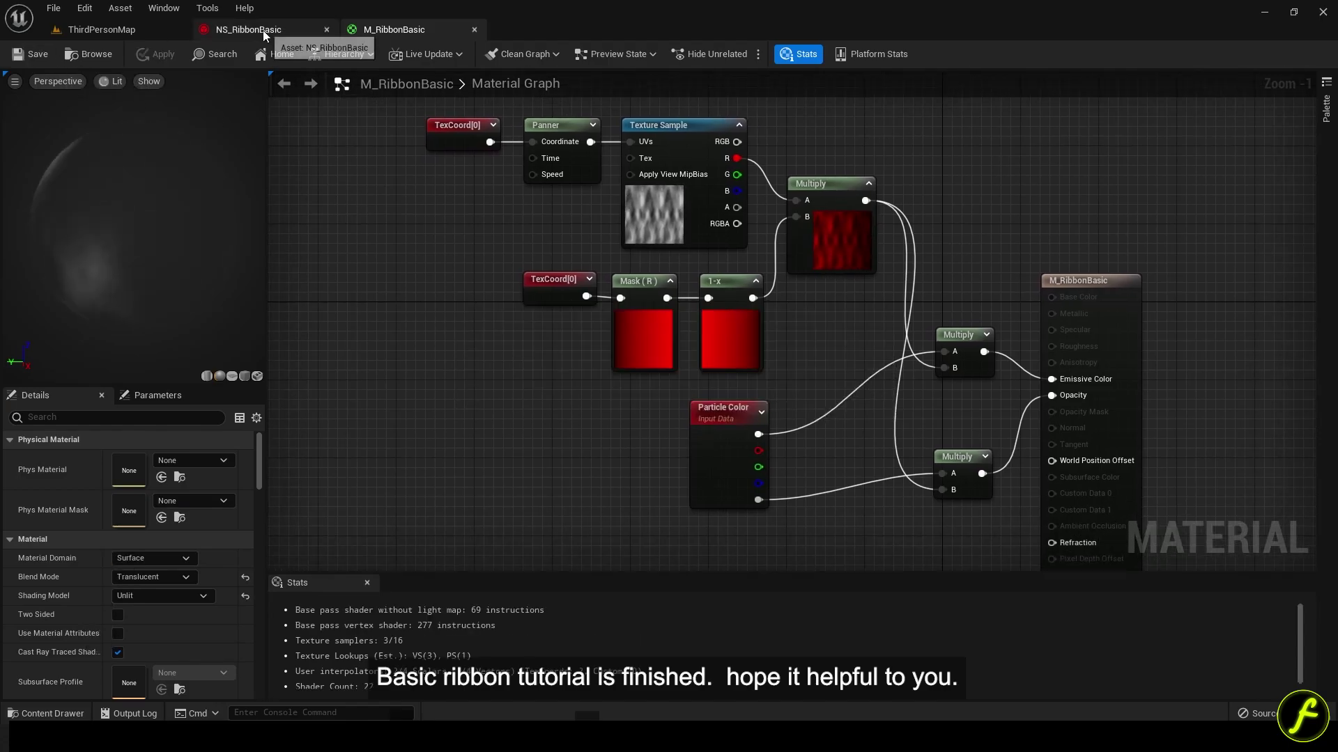
left_click(255, 30)
left_click(162, 31)
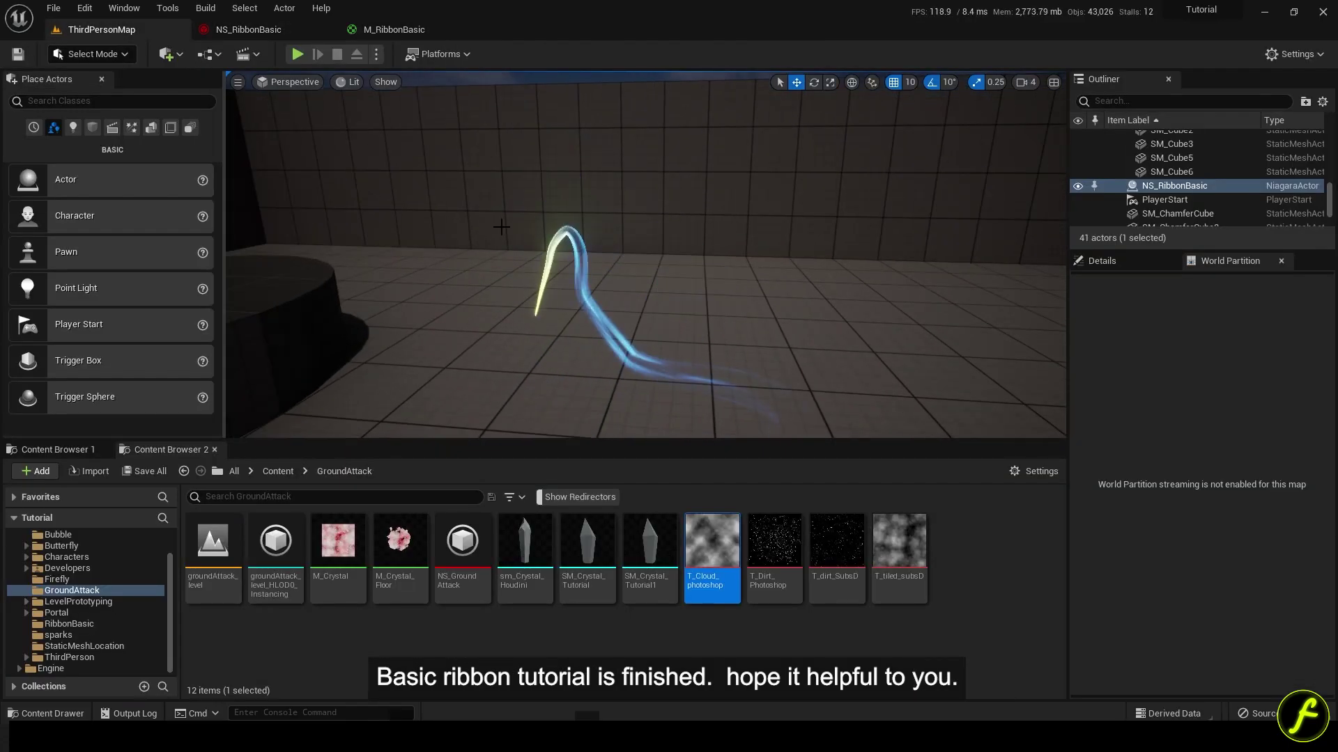
Step: In full-screen game view, drag the NS_RibbonBasic emitter across the floor and move the camera to watch its trail
key("F11")
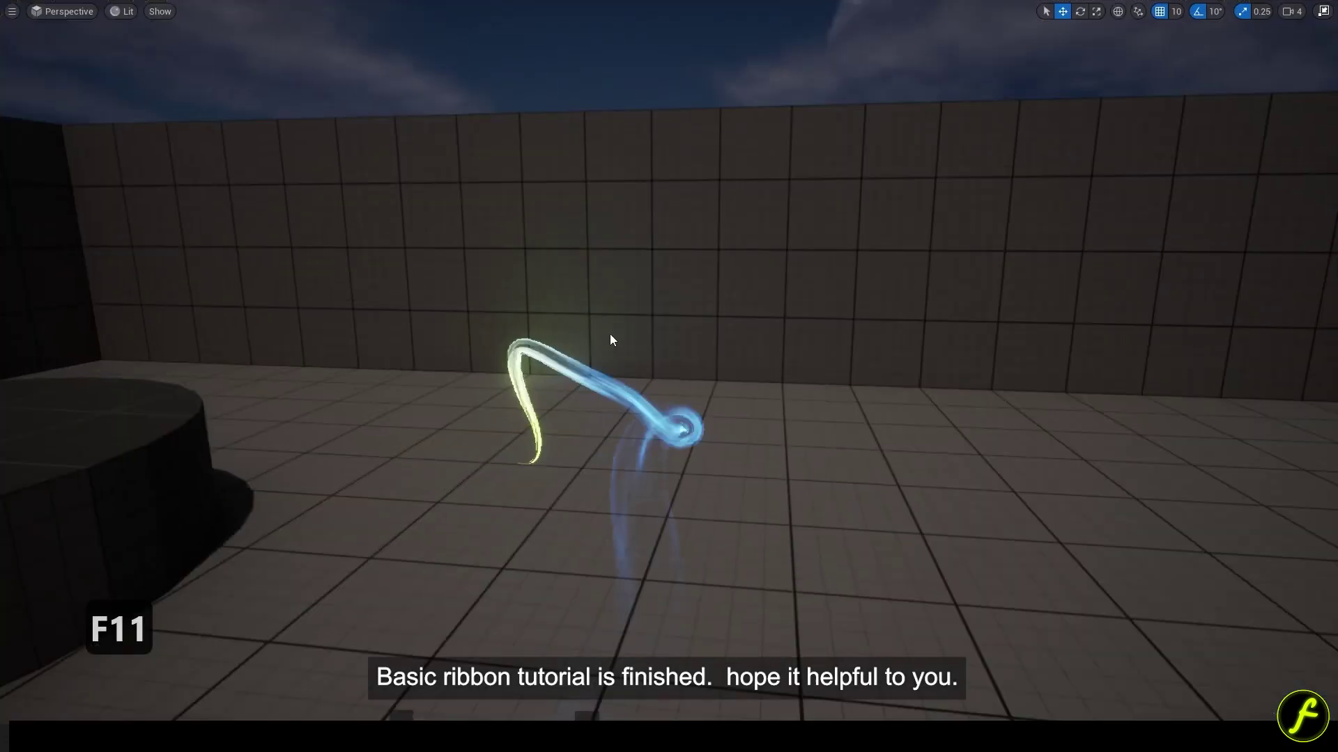
key("g")
left_click_drag(539, 408, 1006, 429)
key("s")
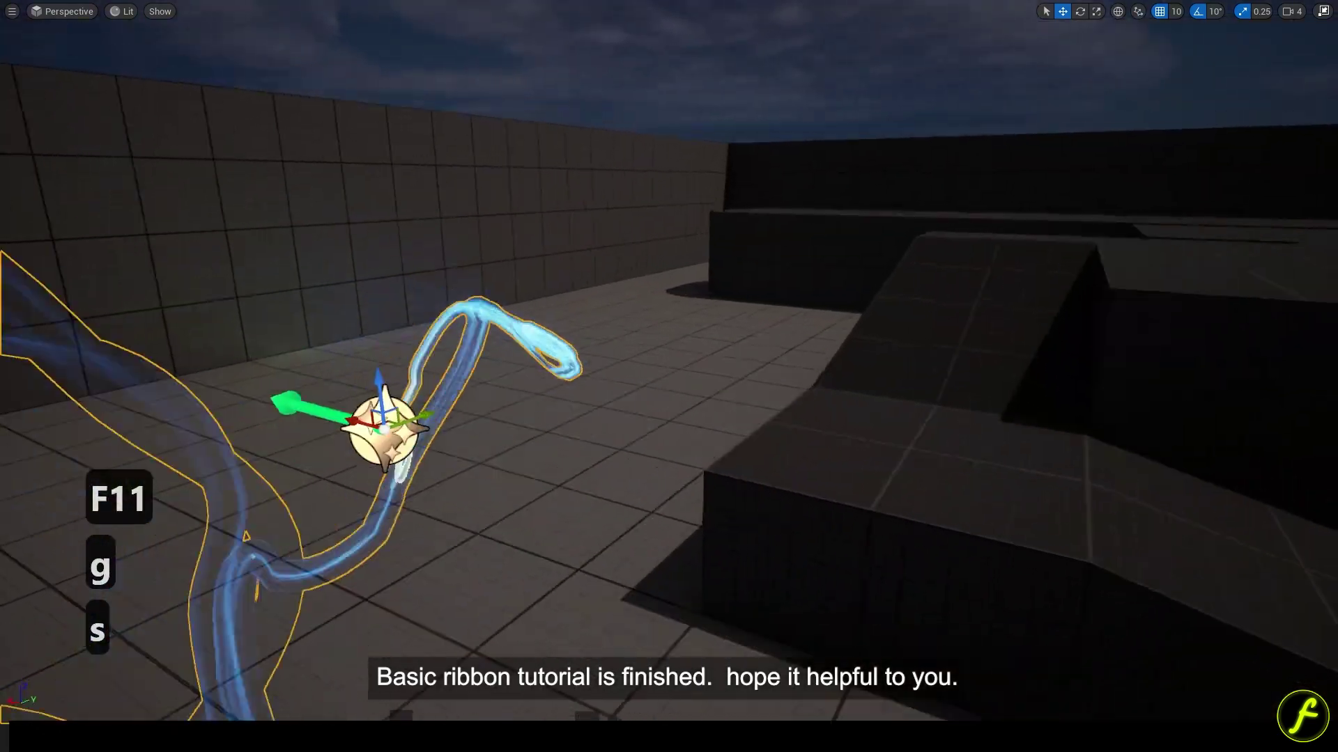